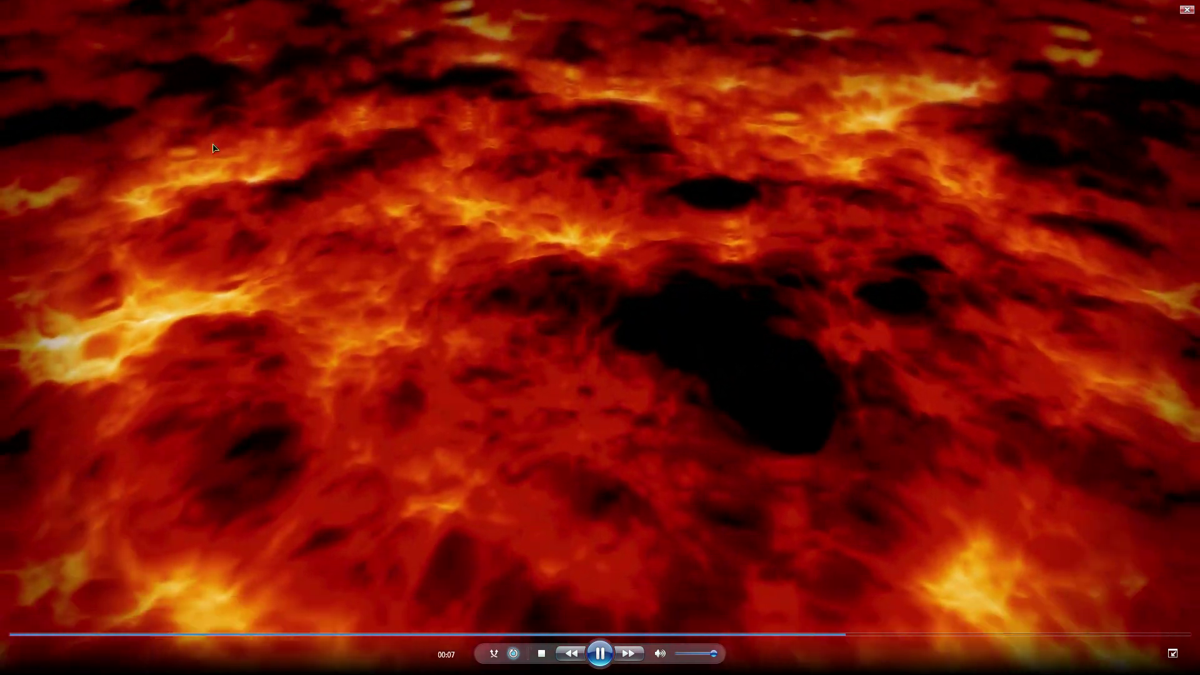
# Step: Exit full-screen playback of the Lava Ex clip and close Windows Media Player
pyautogui.doubleClick(403, 148)
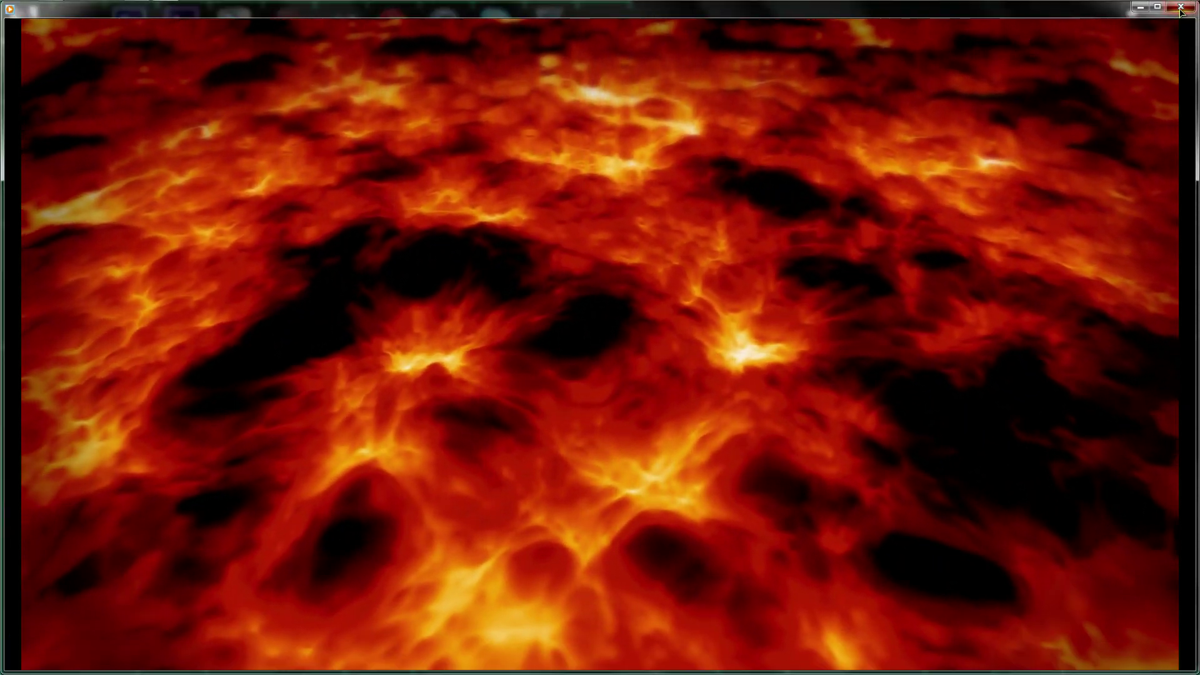
pyautogui.click(1180, 8)
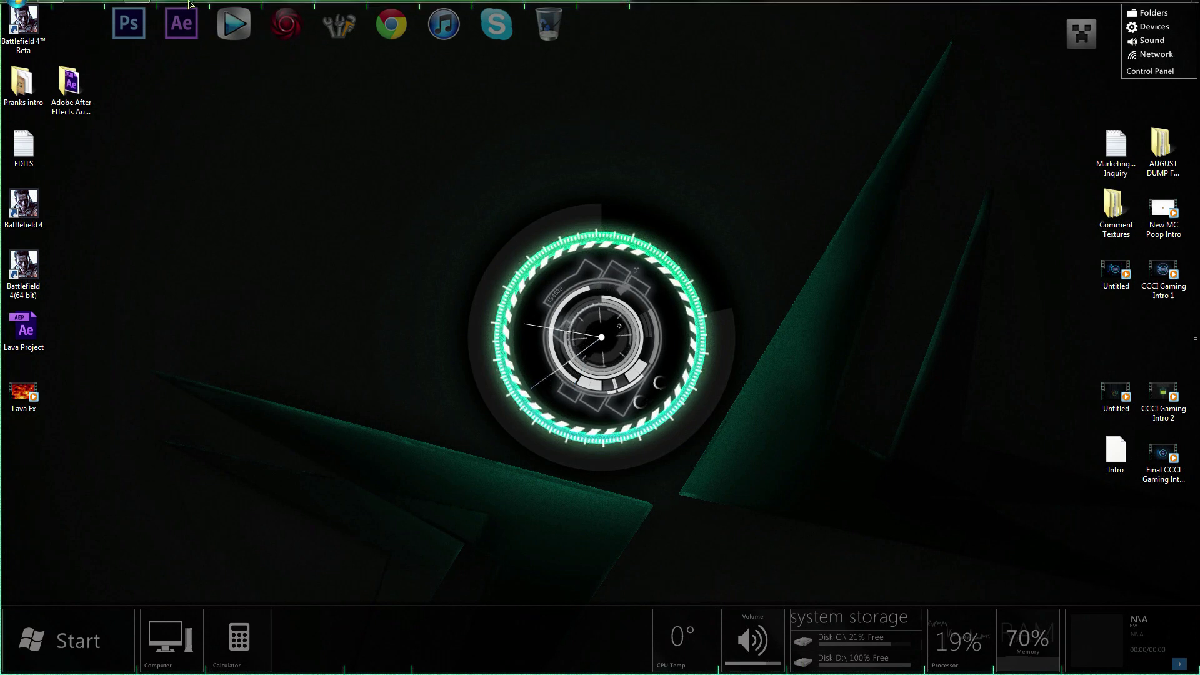
pyautogui.click(51, 8)
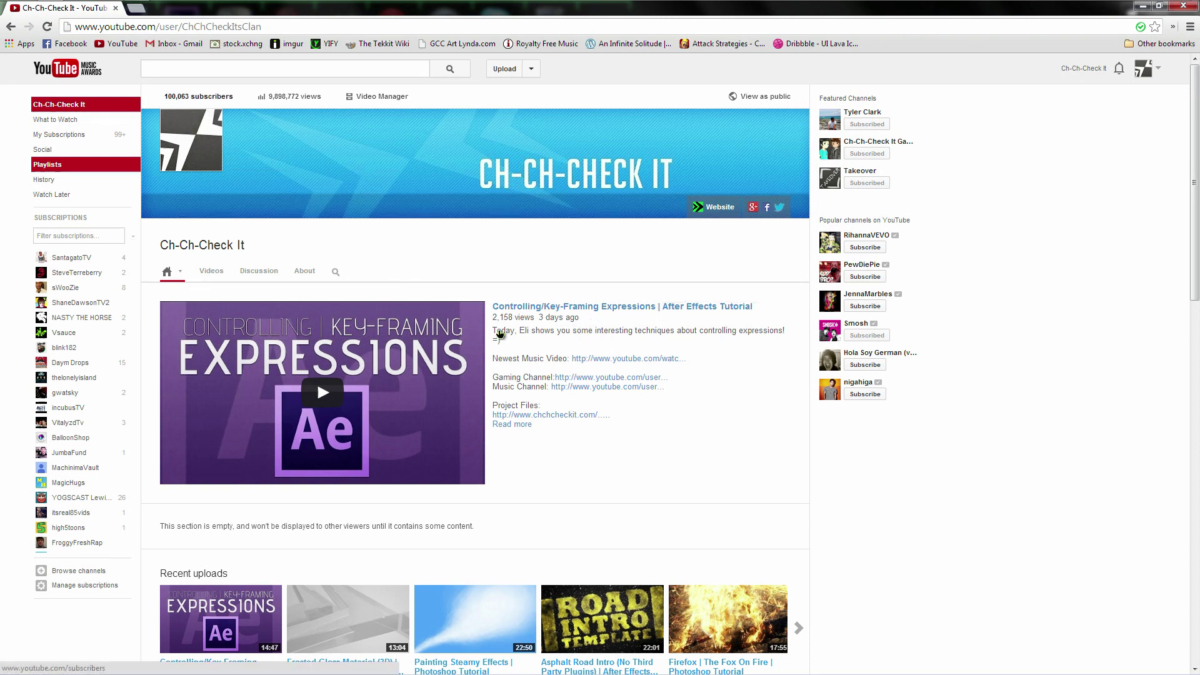
pyautogui.moveTo(494, 318); pyautogui.dragTo(580, 322)
pyautogui.click(574, 340)
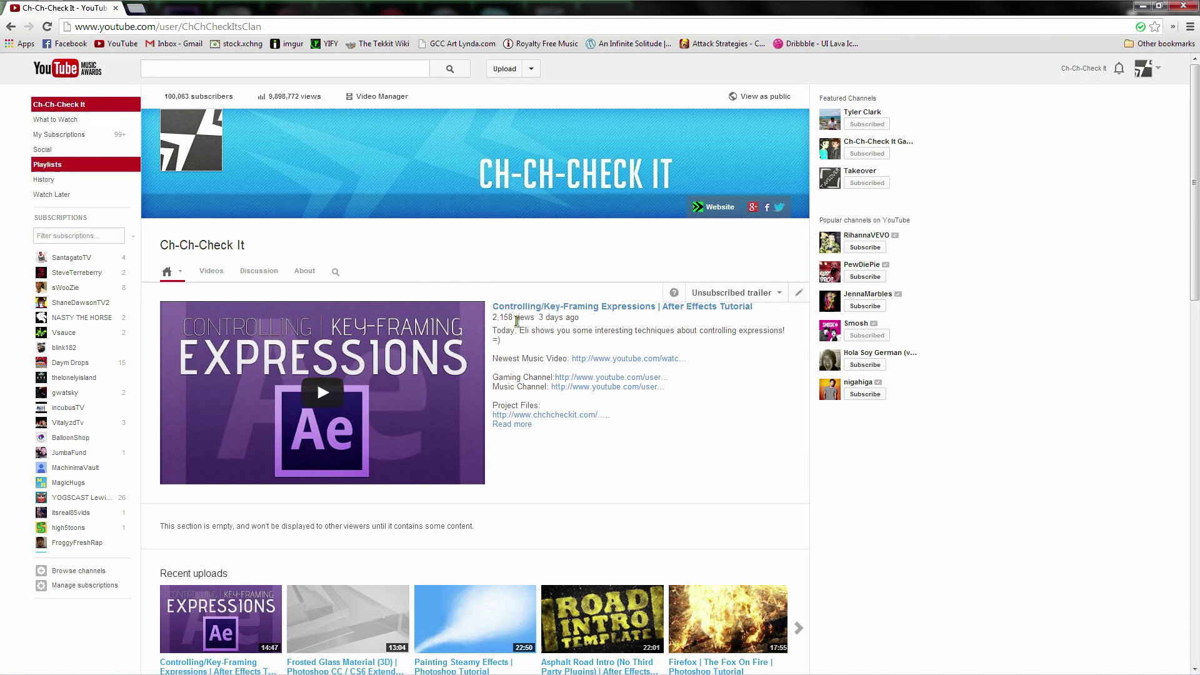
pyautogui.moveTo(515, 318); pyautogui.dragTo(493, 305)
pyautogui.click(552, 341)
pyautogui.click(641, 349)
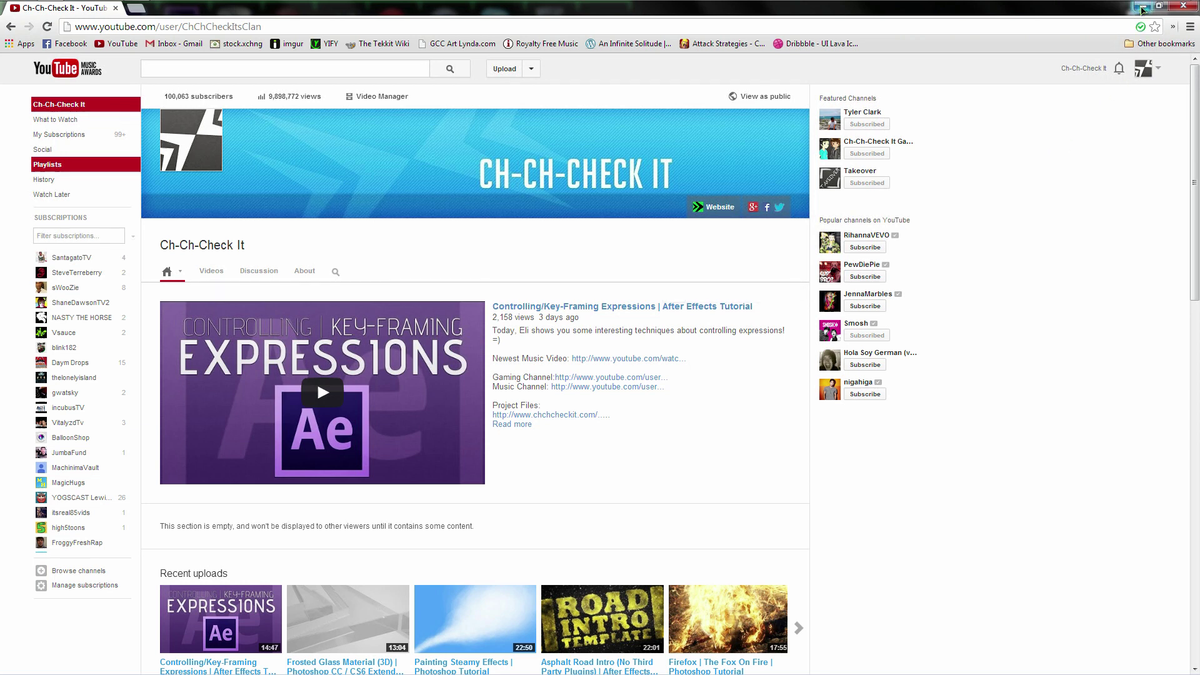
pyautogui.click(1141, 9)
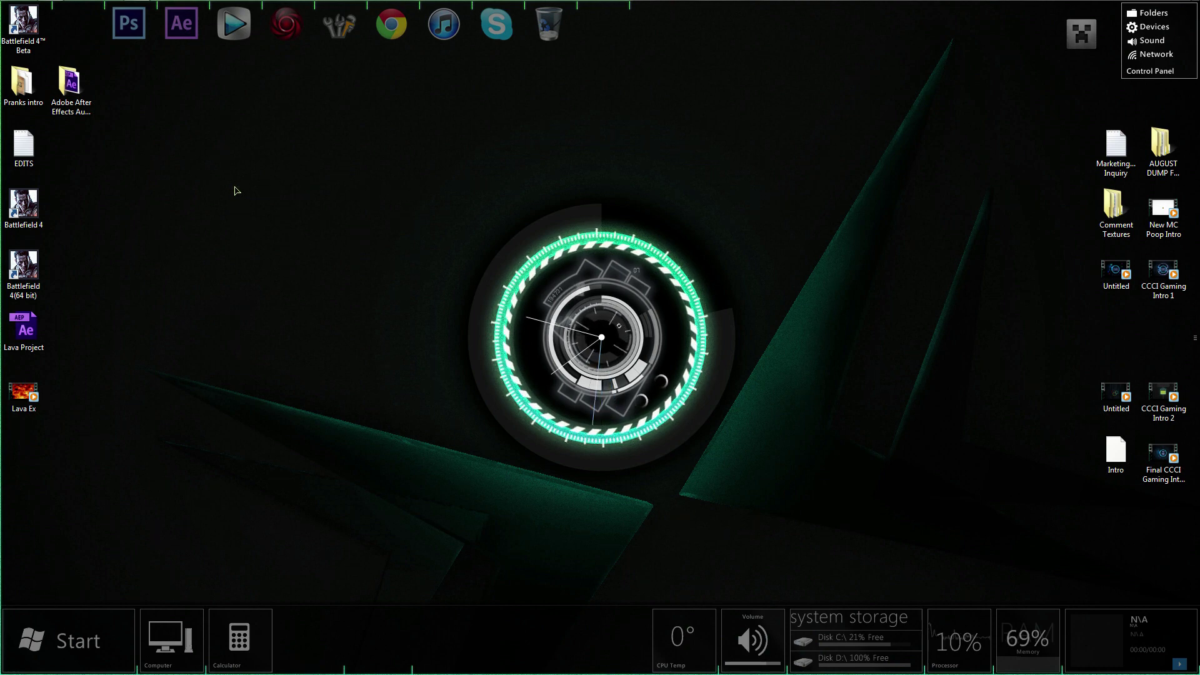
# Step: Bring the After Effects window with its Untitled Project forward from the taskbar
pyautogui.moveTo(99, 6)
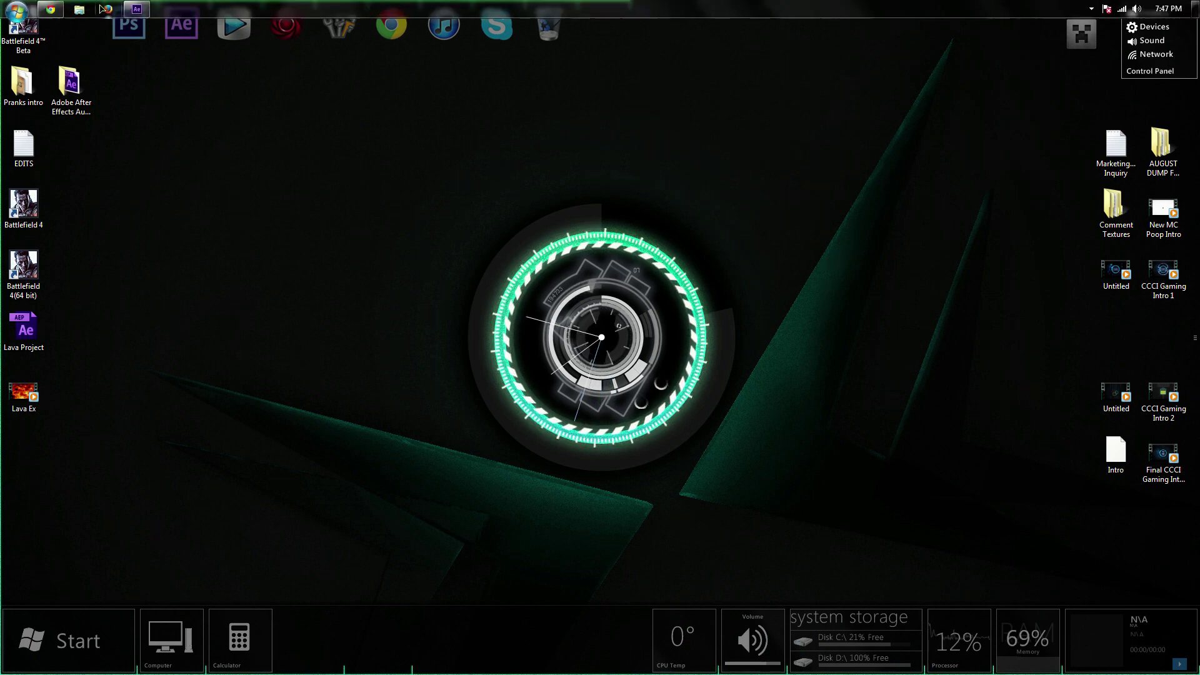
pyautogui.click(136, 9)
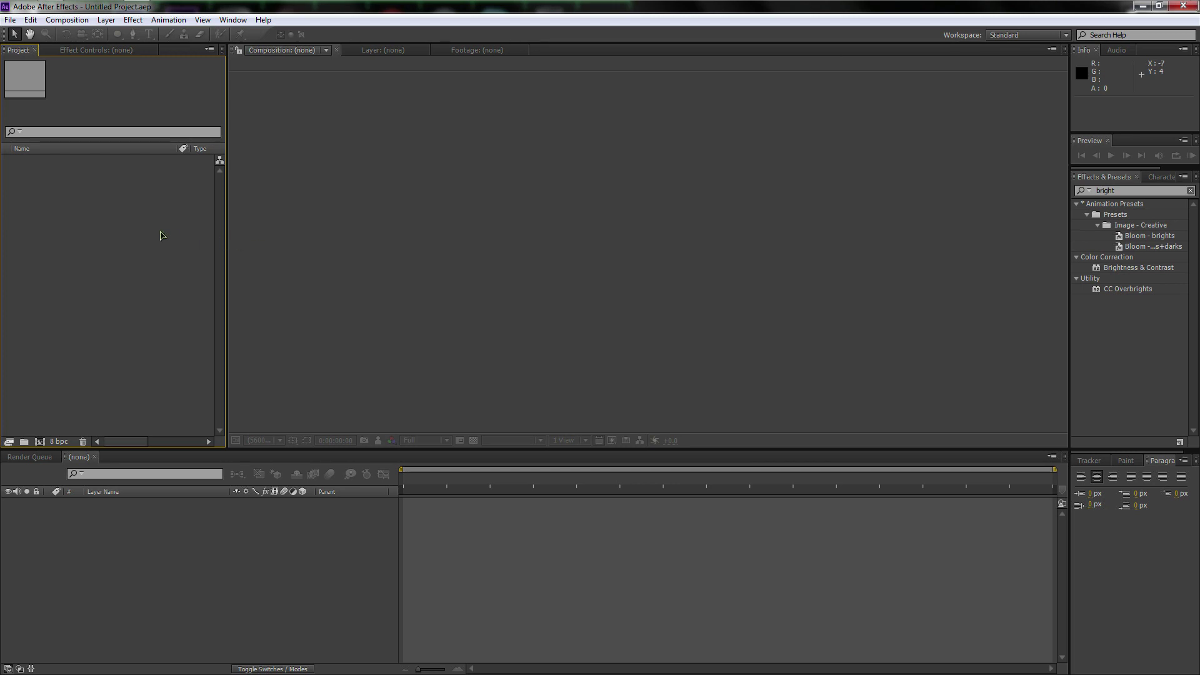
# Step: Start a new empty After Effects project from the File menu
pyautogui.click(10, 20)
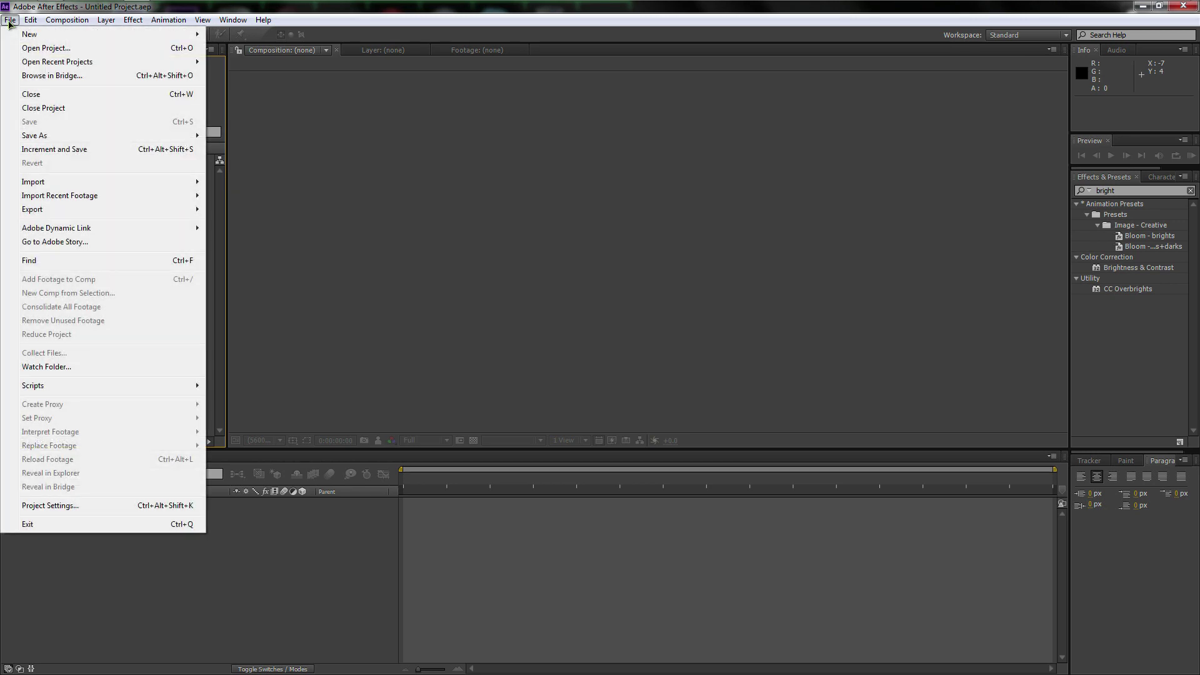
pyautogui.moveTo(19, 35)
pyautogui.click(249, 35)
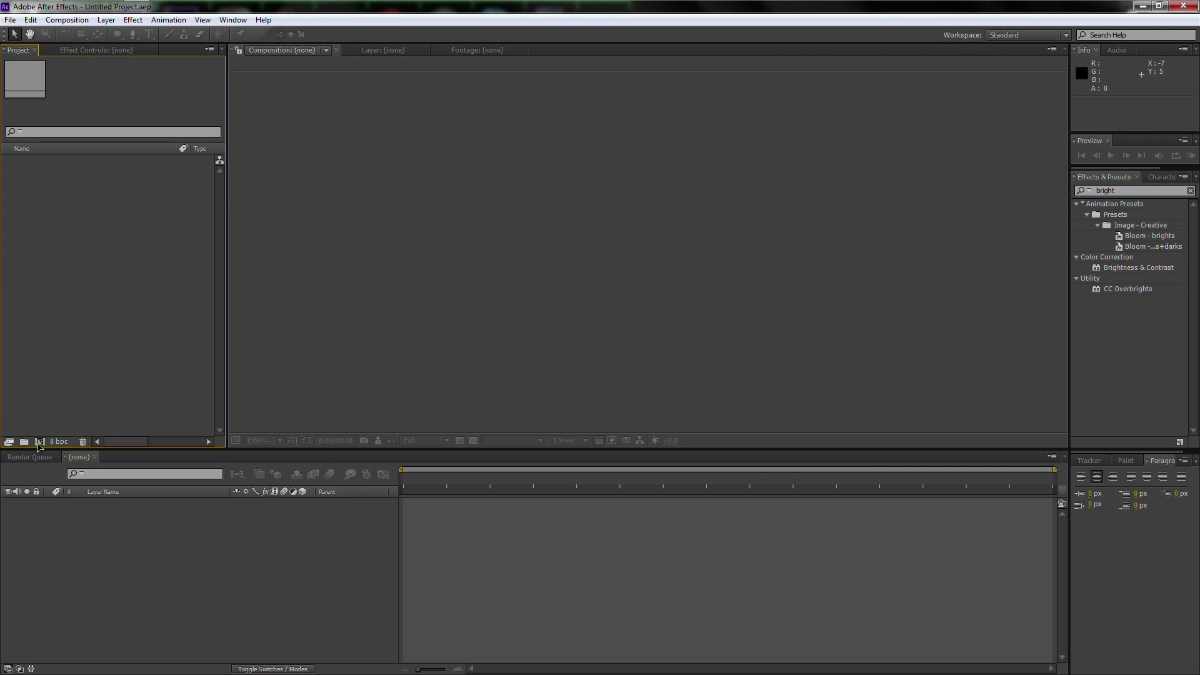
# Step: Create a new composition and name it 'Liquid Hot Magama'
pyautogui.click(39, 442)
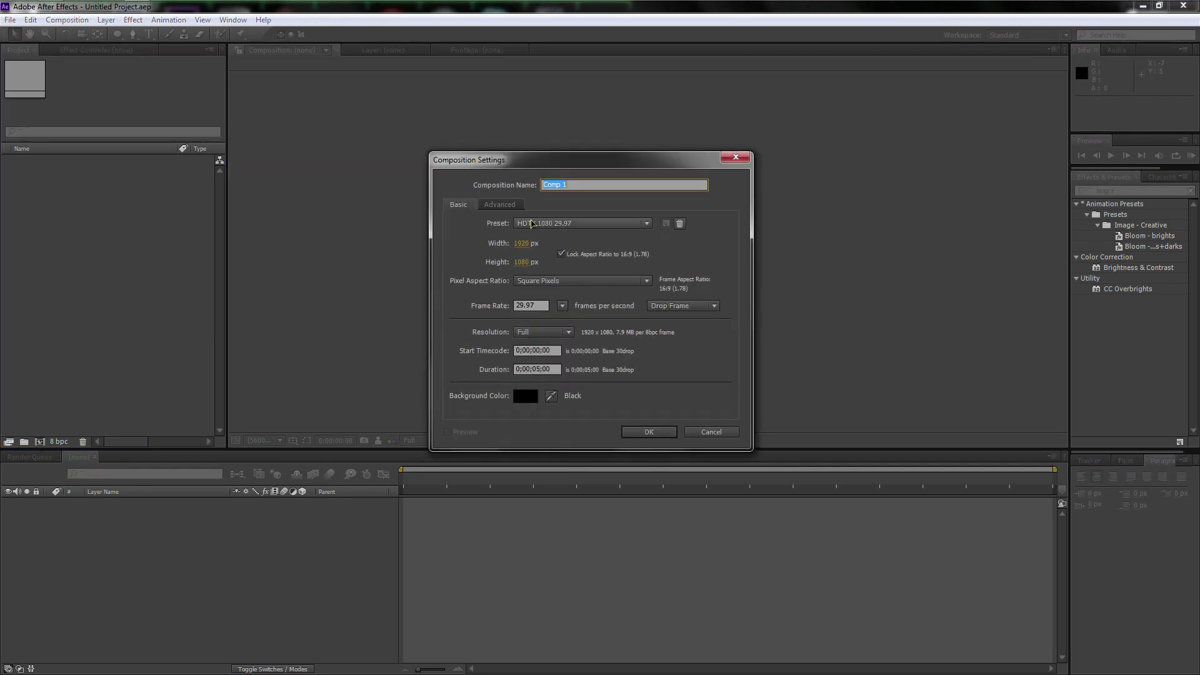
pyautogui.write('La')
pyautogui.write('v')
pyautogui.write('uid Hot')
pyautogui.press('Left')
pyautogui.press('Left')
pyautogui.press('Left')
pyautogui.press('Left')
pyautogui.press('BackSpace')
pyautogui.write('a')
pyautogui.click(607, 185)
pyautogui.doubleClick(618, 186)
pyautogui.click(620, 186)
# Step: Keep the HDTV 1080 29.97 preset and 5-second duration, and create the composition
pyautogui.click(554, 224)
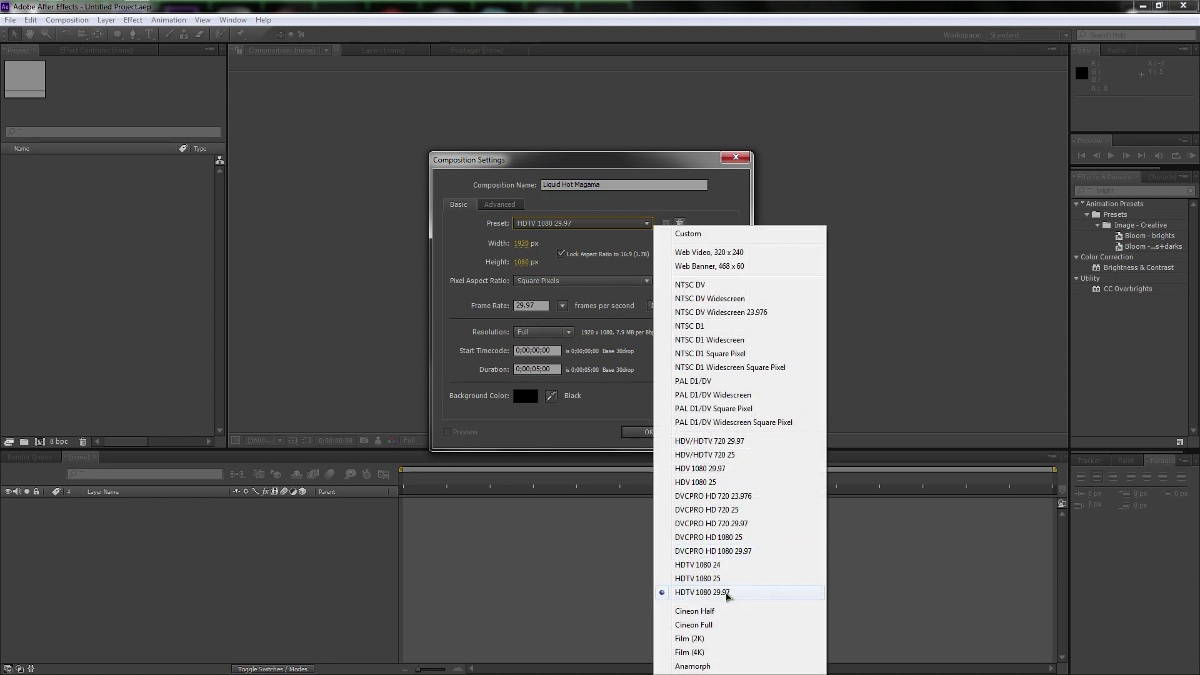
pyautogui.click(541, 226)
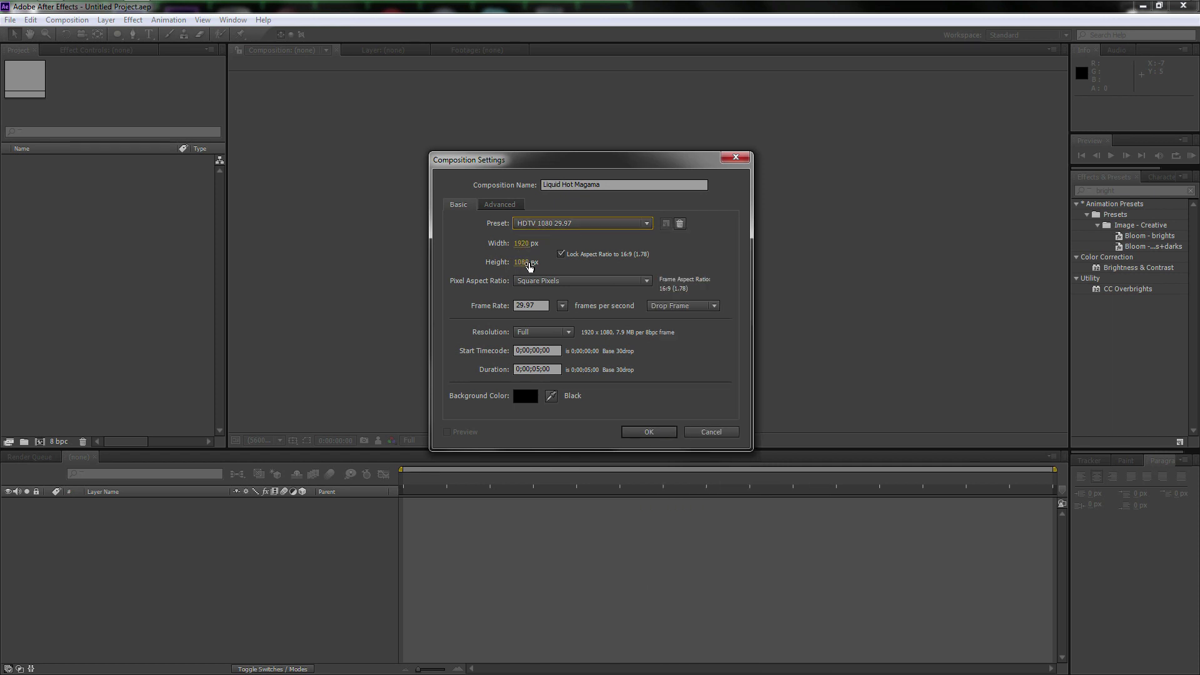
pyautogui.click(532, 305)
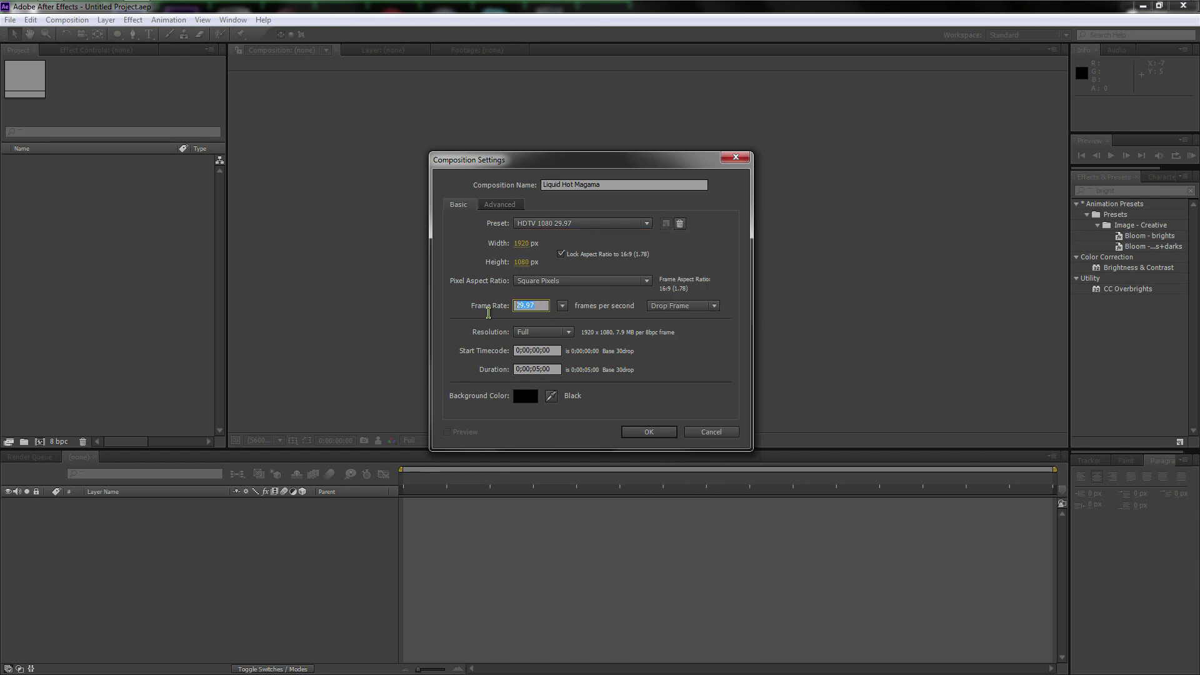
pyautogui.click(532, 368)
pyautogui.click(649, 431)
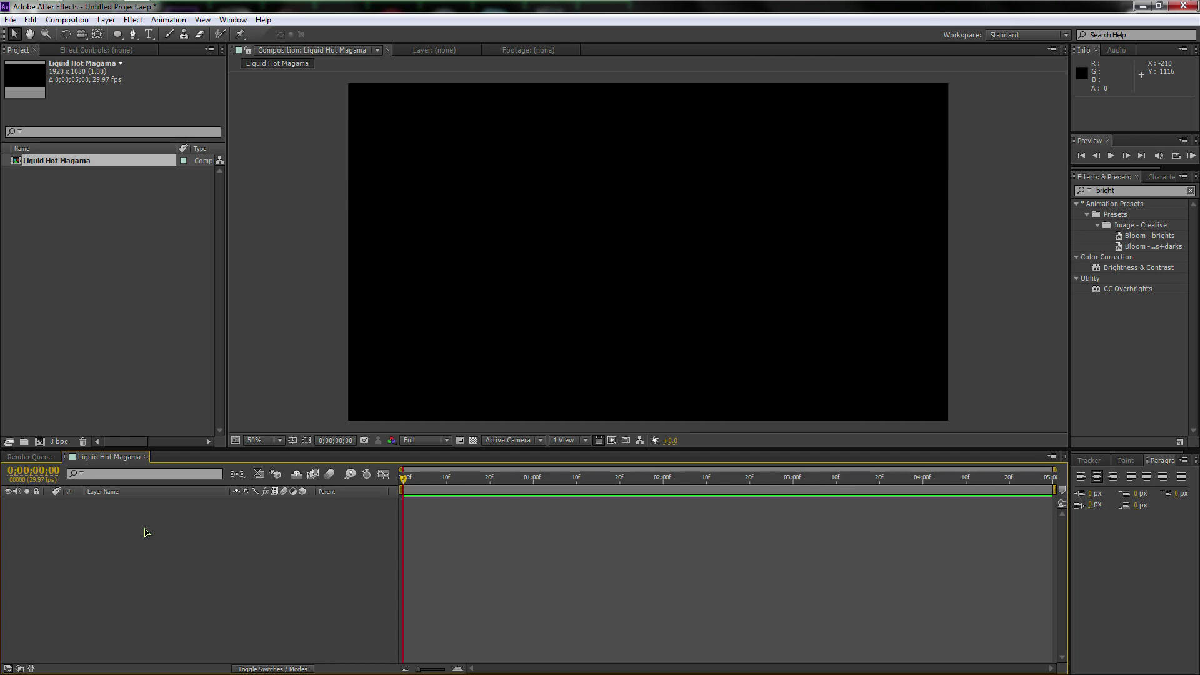
# Step: Add a new solid layer named 'Lavra' to the composition
pyautogui.rightClick(114, 530)
pyautogui.moveTo(156, 535)
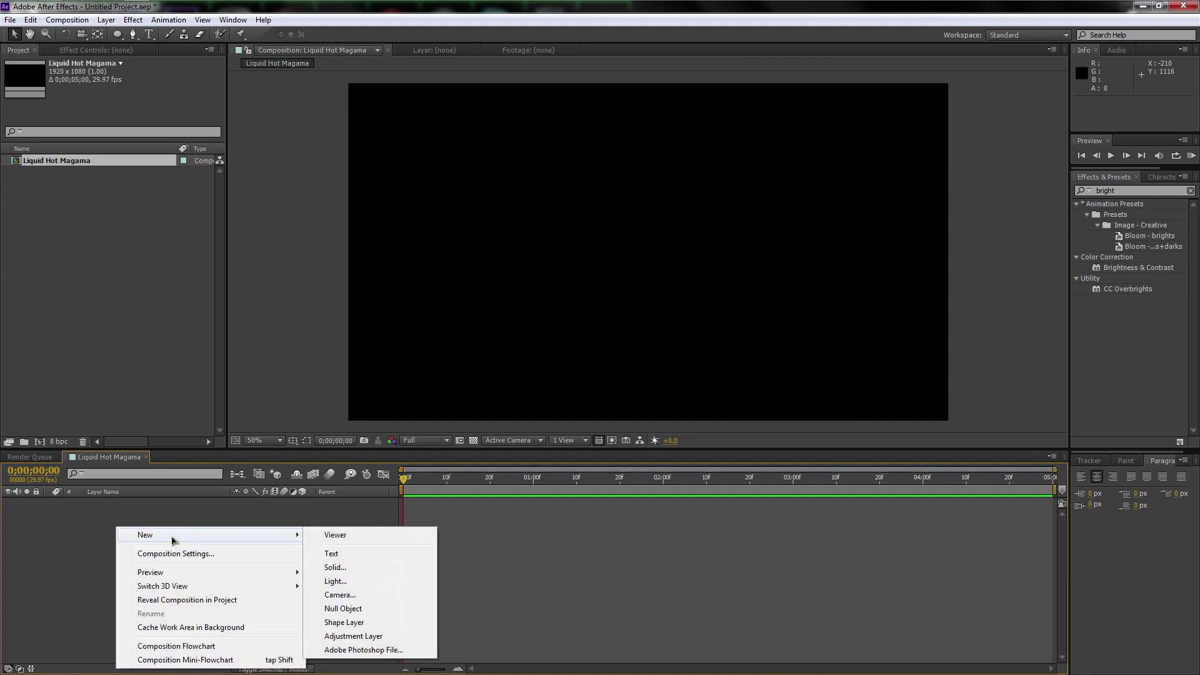
pyautogui.click(348, 568)
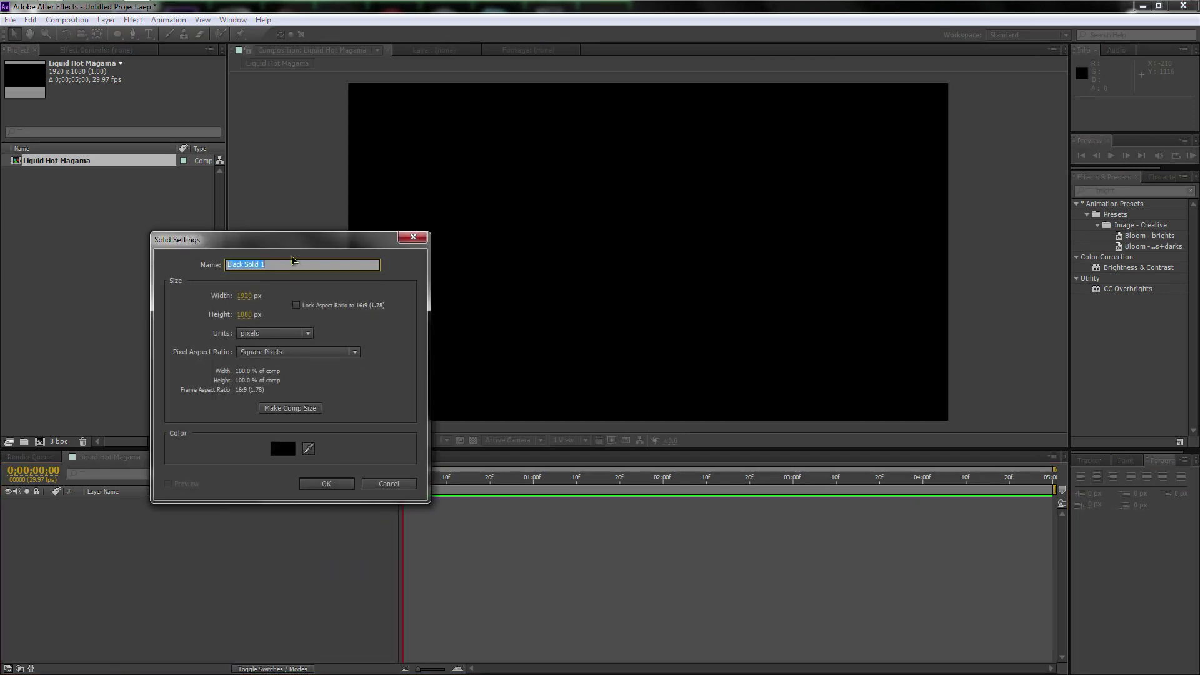
pyautogui.write('Lavra')
pyautogui.click(326, 483)
# Step: Search the effects library for Fractal Noise and apply it to the Lavra layer
pyautogui.click(1089, 191)
pyautogui.doubleClick(1089, 191)
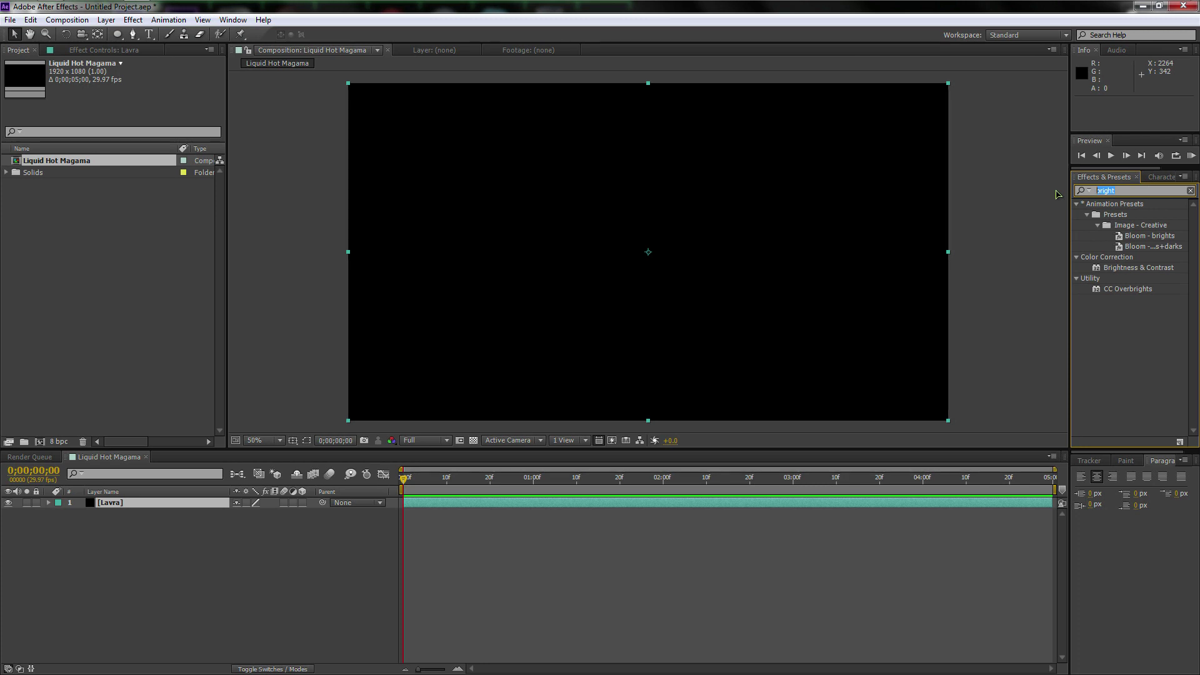
pyautogui.write('frac')
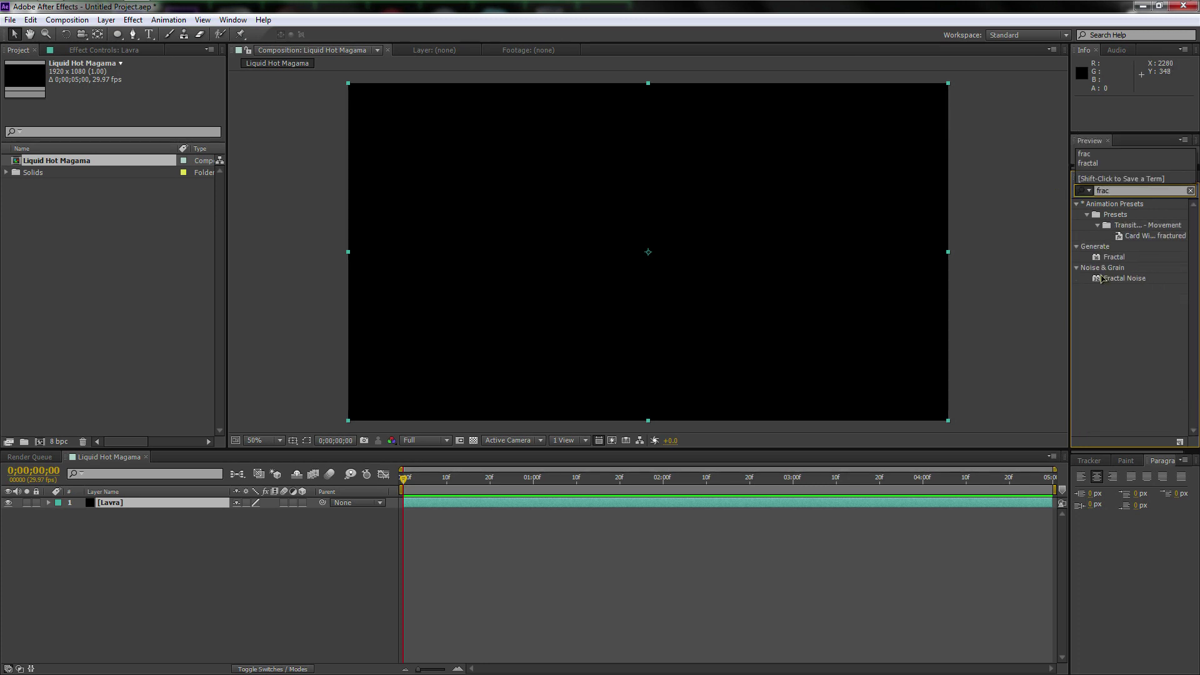
pyautogui.click(1137, 280)
pyautogui.moveTo(1139, 286); pyautogui.dragTo(196, 506)
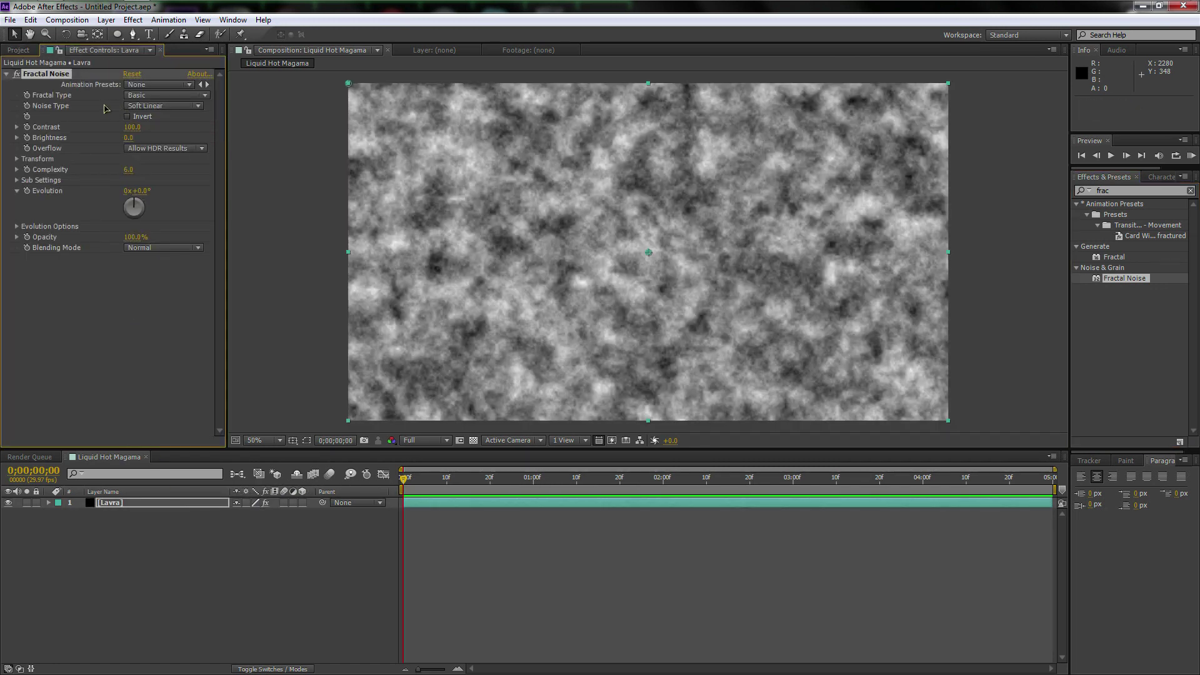
# Step: Set Fractal Noise to Dynamic type with Contrast 160 and Brightness 15
pyautogui.click(135, 100)
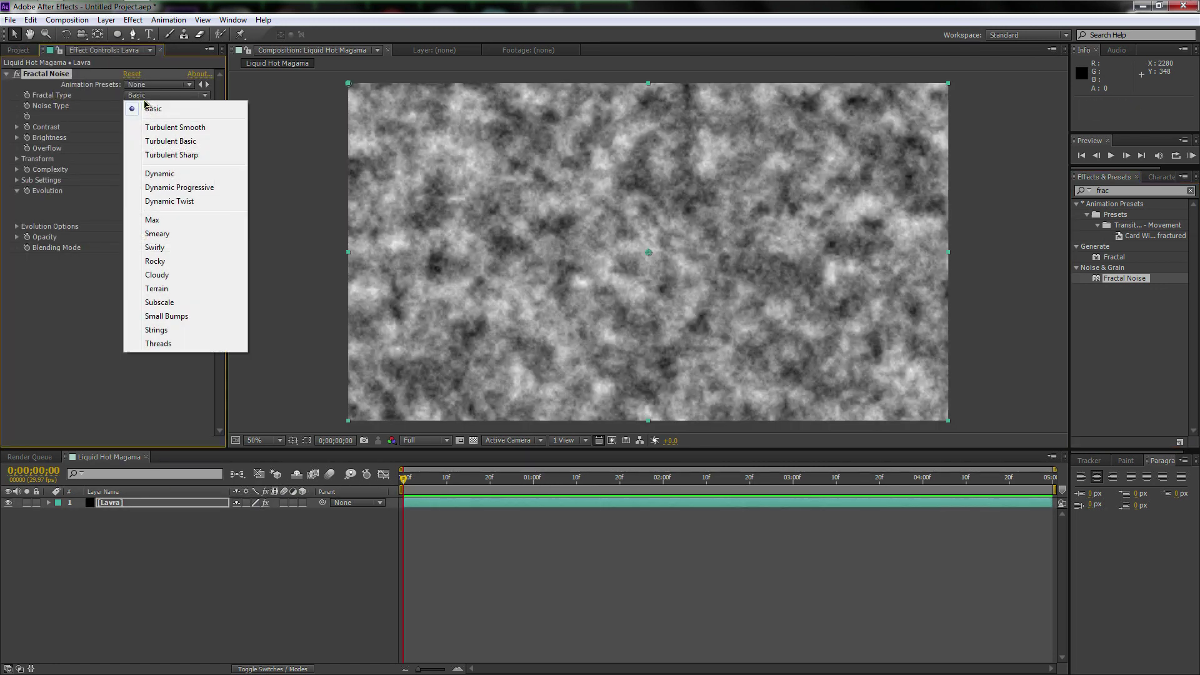
pyautogui.click(141, 174)
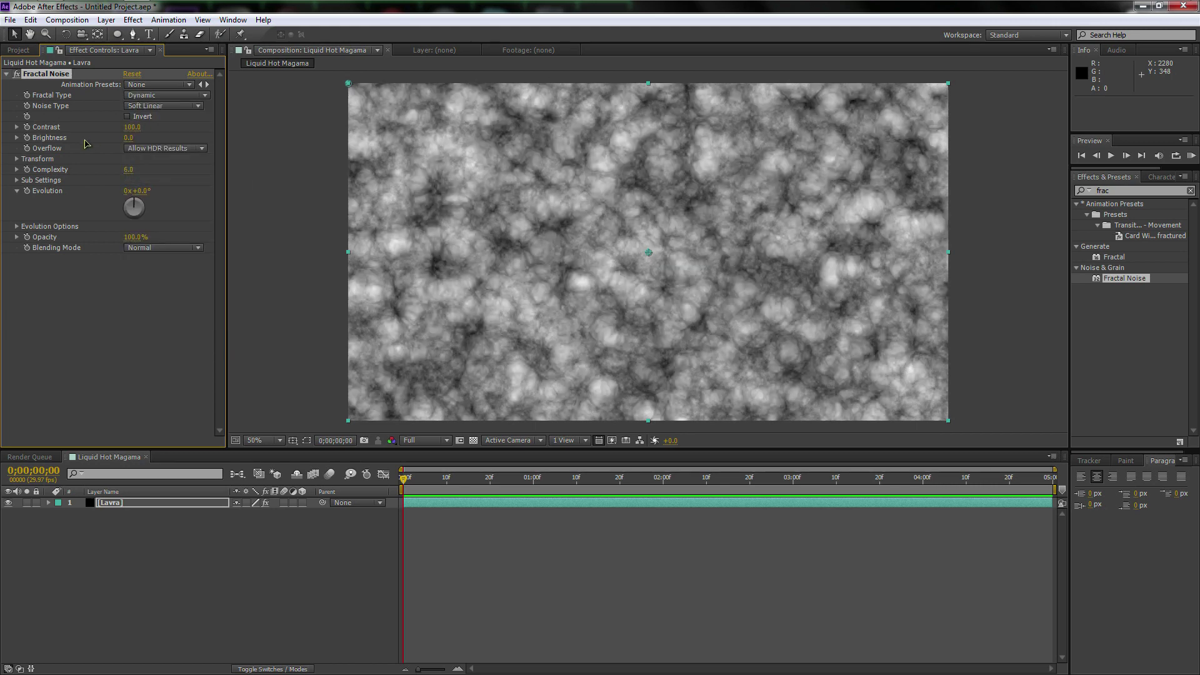
pyautogui.click(140, 128)
pyautogui.write('160')
pyautogui.press('Return')
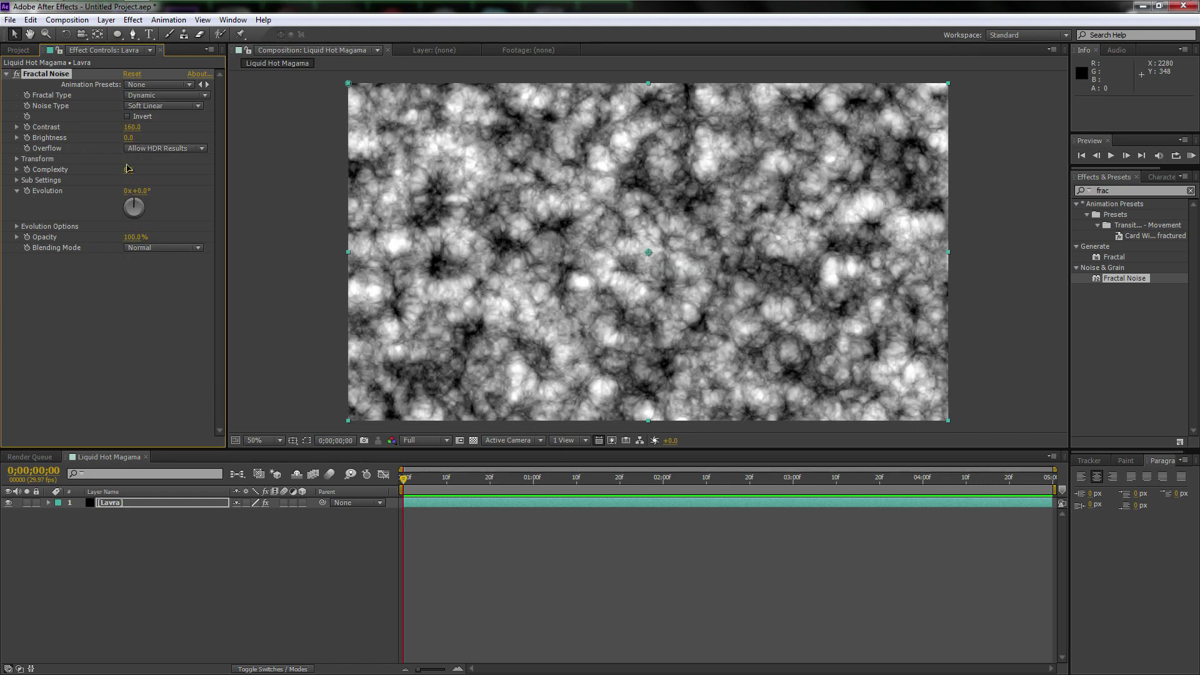
pyautogui.click(129, 138)
pyautogui.write('15')
pyautogui.press('Return')
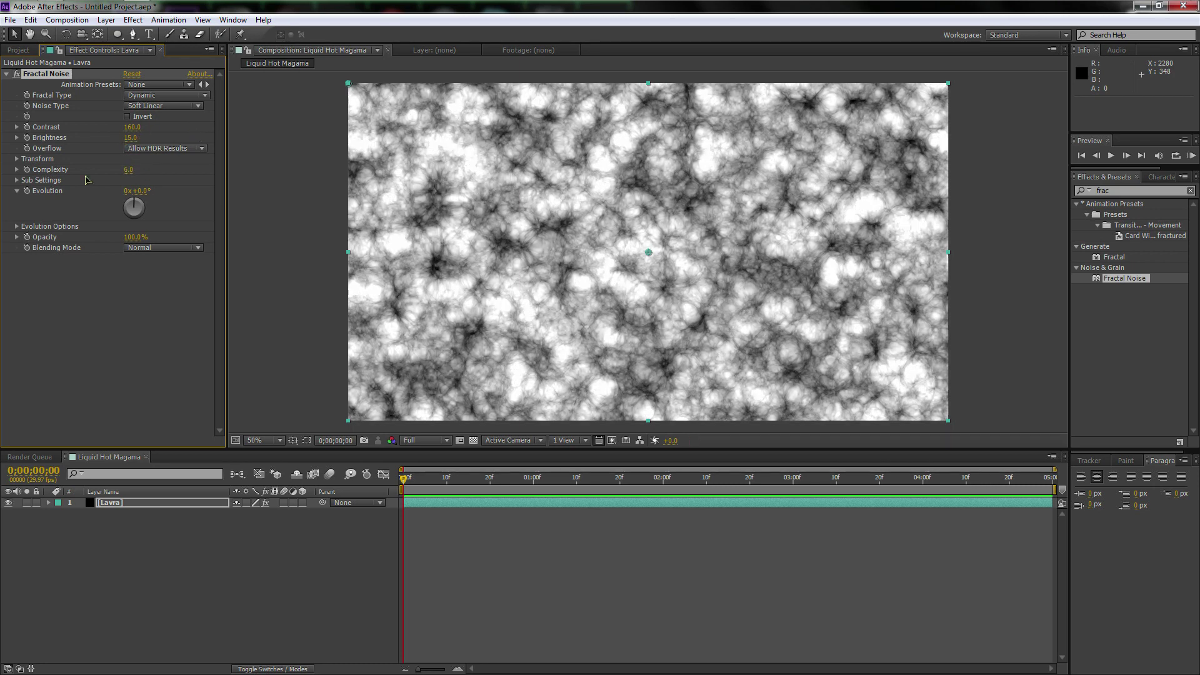
# Step: Expand the noise's Transform and Scale properties and scrub the timeline to preview it
pyautogui.click(17, 159)
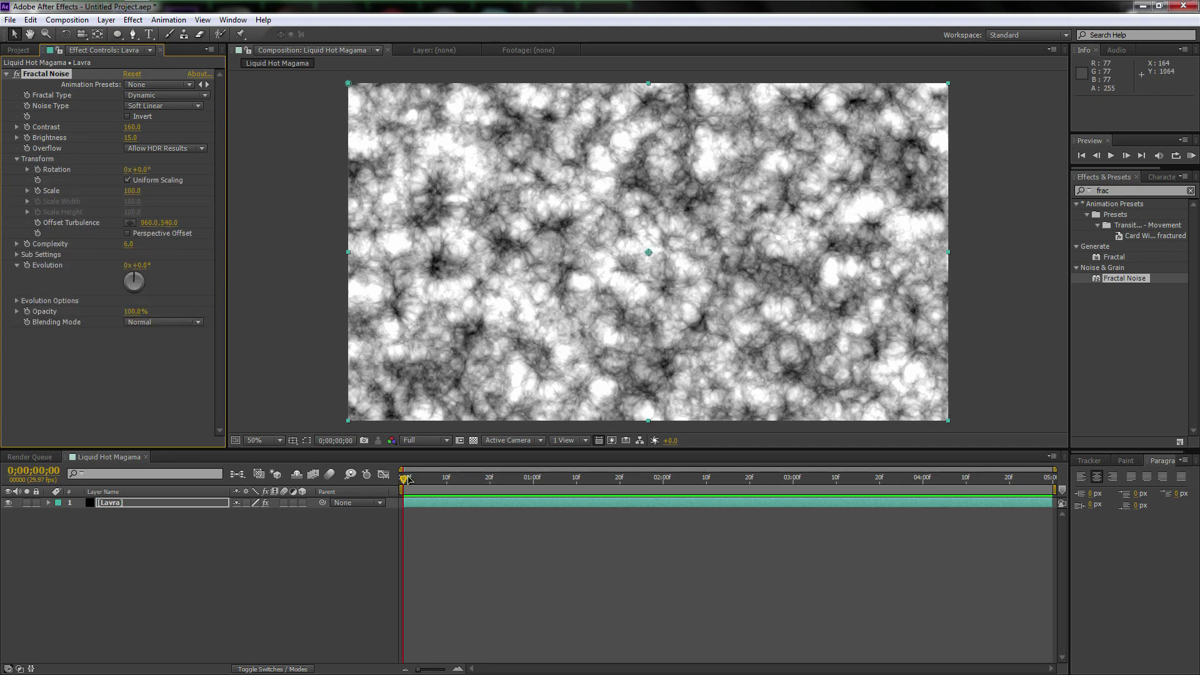
pyautogui.click(28, 190)
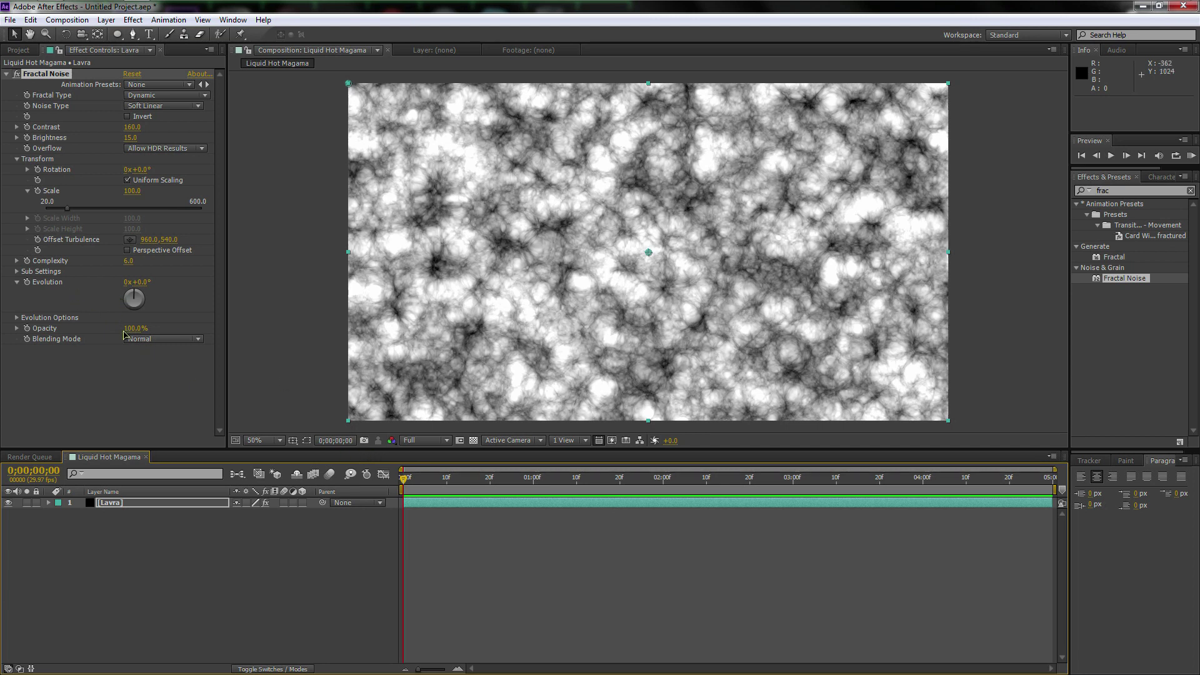
pyautogui.moveTo(402, 487)
pyautogui.mouseDown()
pyautogui.moveTo(420, 482)
pyautogui.moveTo(403, 483)
pyautogui.mouseUp()
# Step: Keyframe Evolution at 0x on the first frame and 2x on frame 4;29, then return to frame 0
pyautogui.click(27, 282)
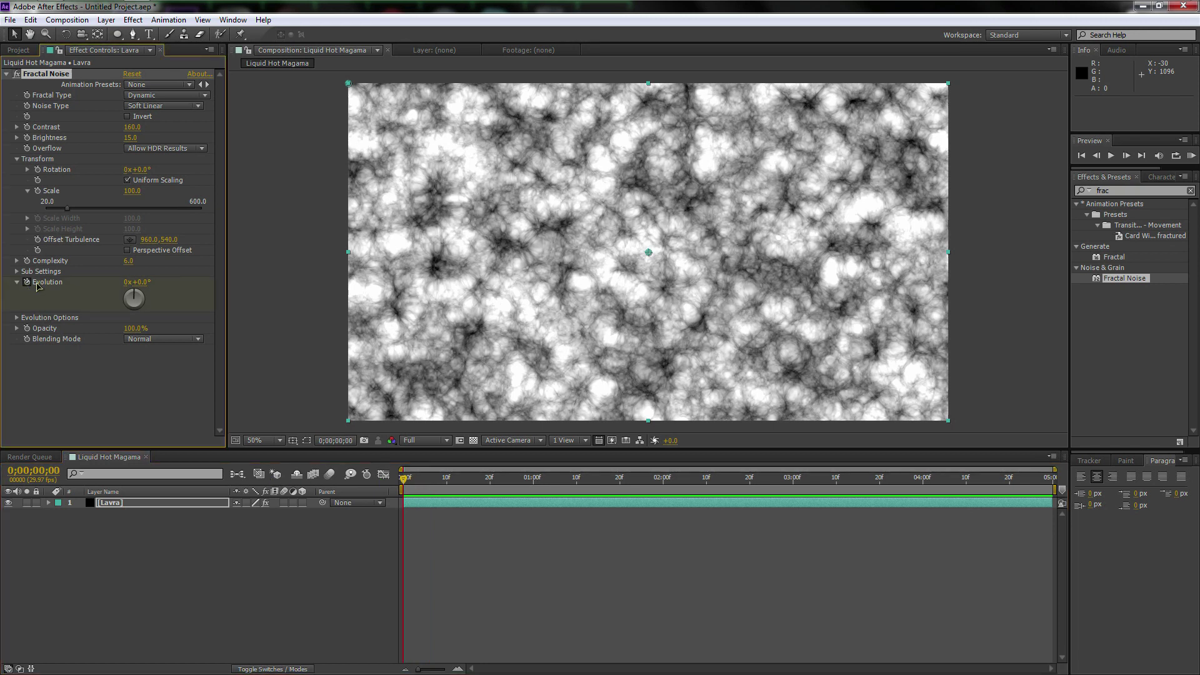
pyautogui.moveTo(407, 480); pyautogui.dragTo(1049, 479)
pyautogui.click(137, 284)
pyautogui.write('2')
pyautogui.press('Return')
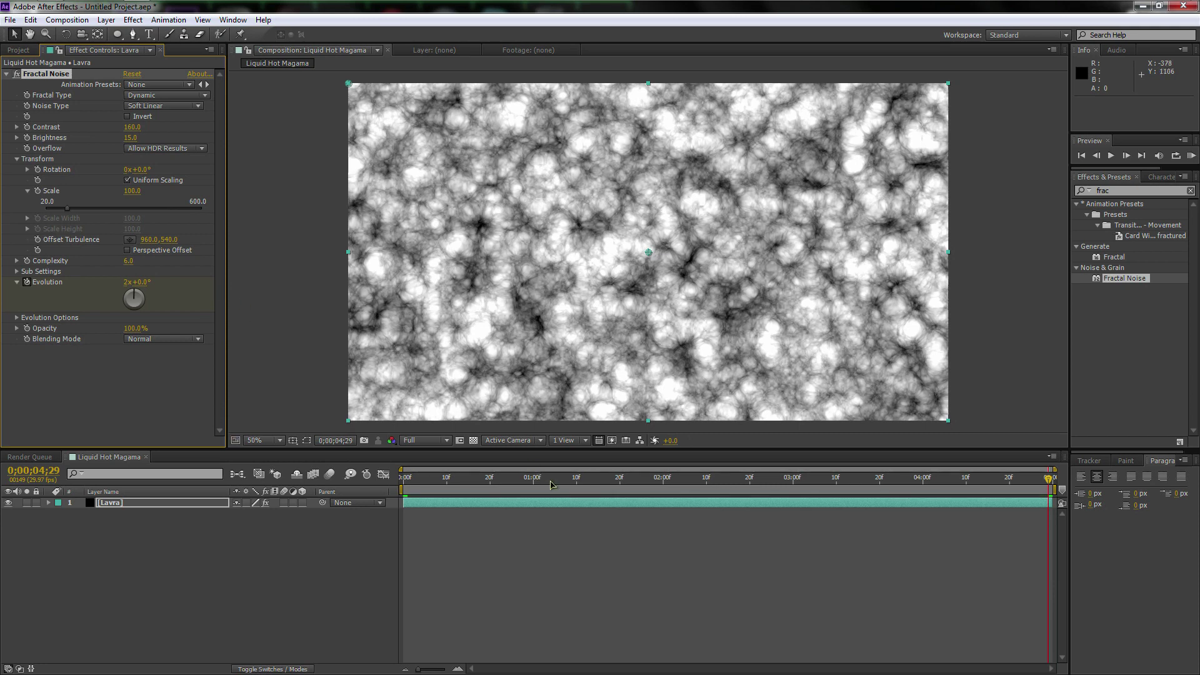
pyautogui.moveTo(543, 481); pyautogui.dragTo(389, 483)
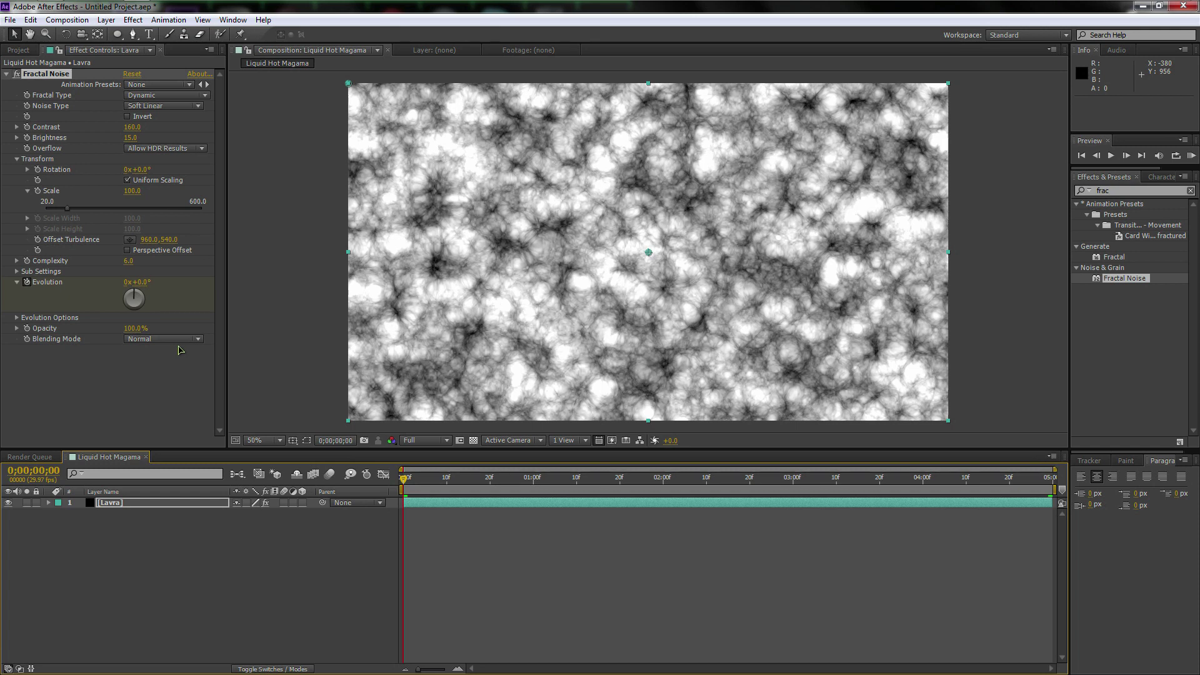
pyautogui.click(151, 505)
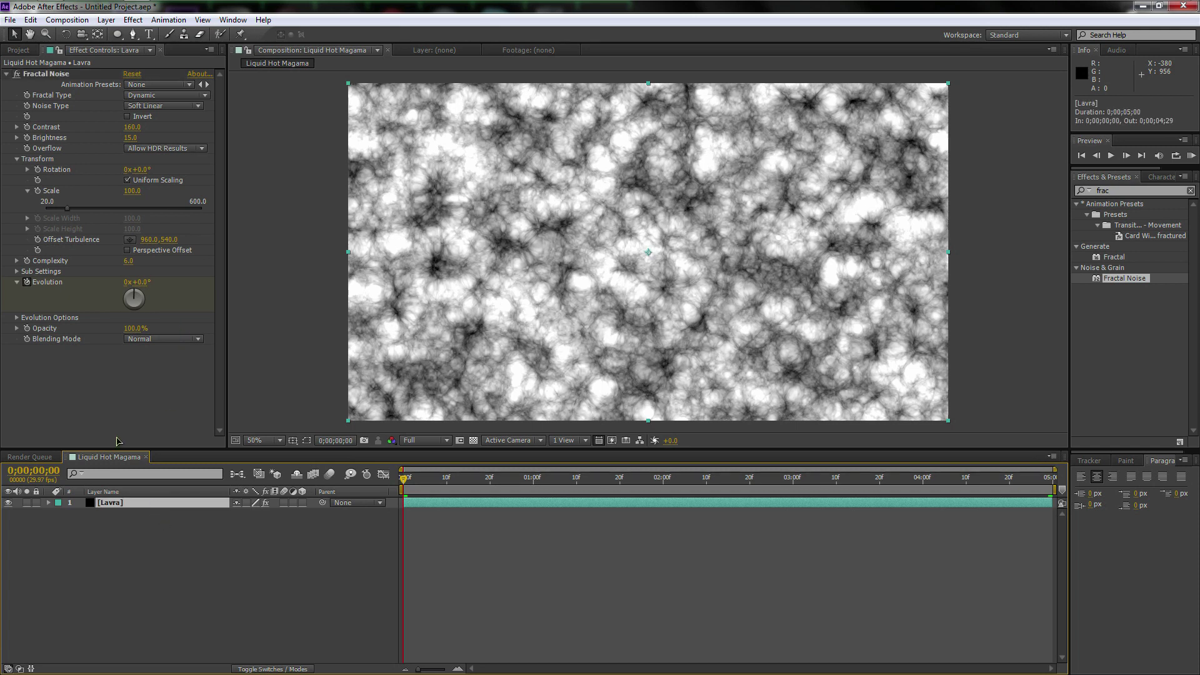
# Step: Search for Corner Pin and apply it to the Lavra layer
pyautogui.click(1126, 190)
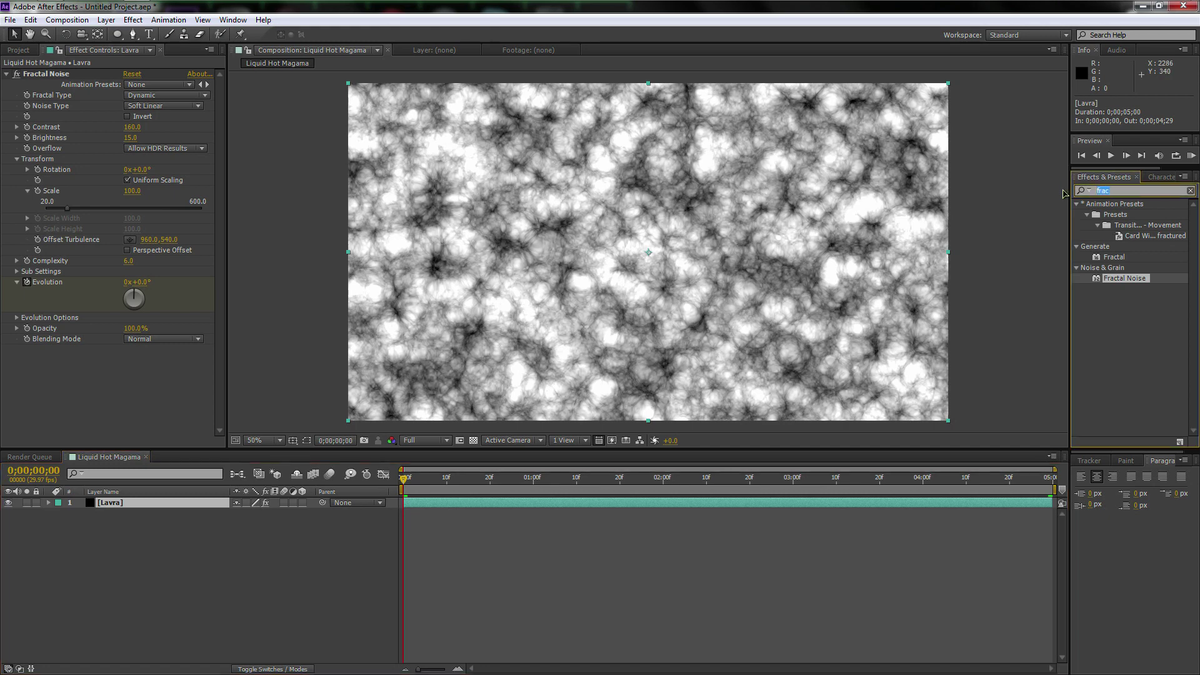
pyautogui.write('corn')
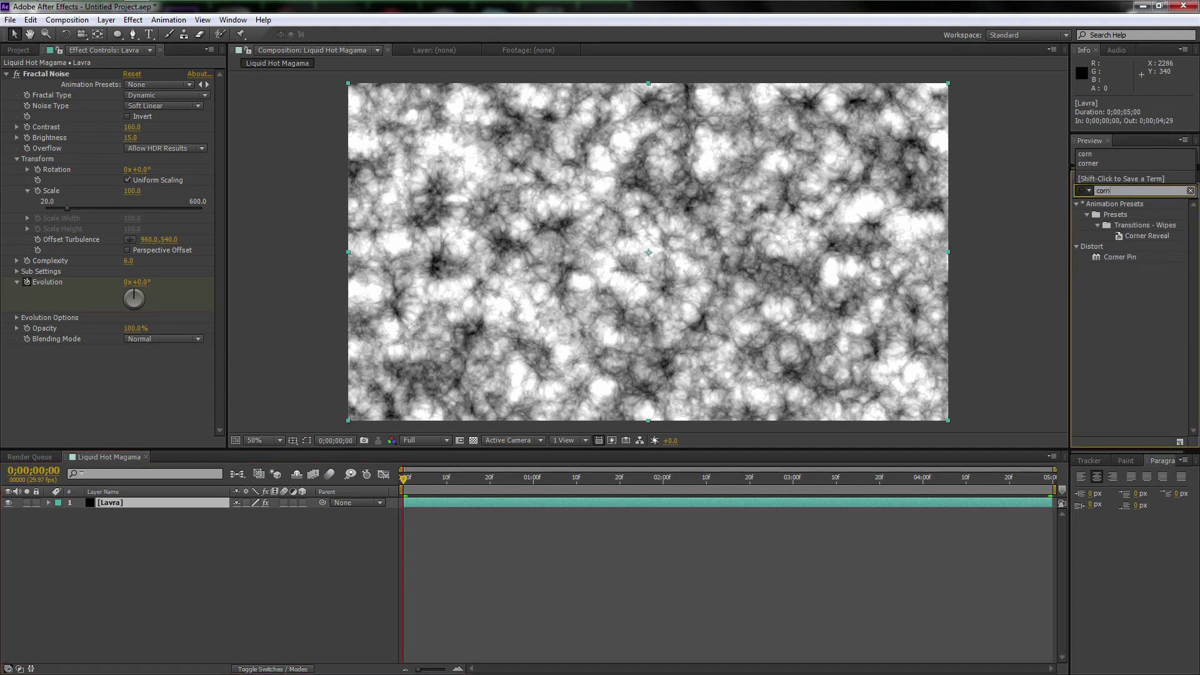
pyautogui.click(1123, 259)
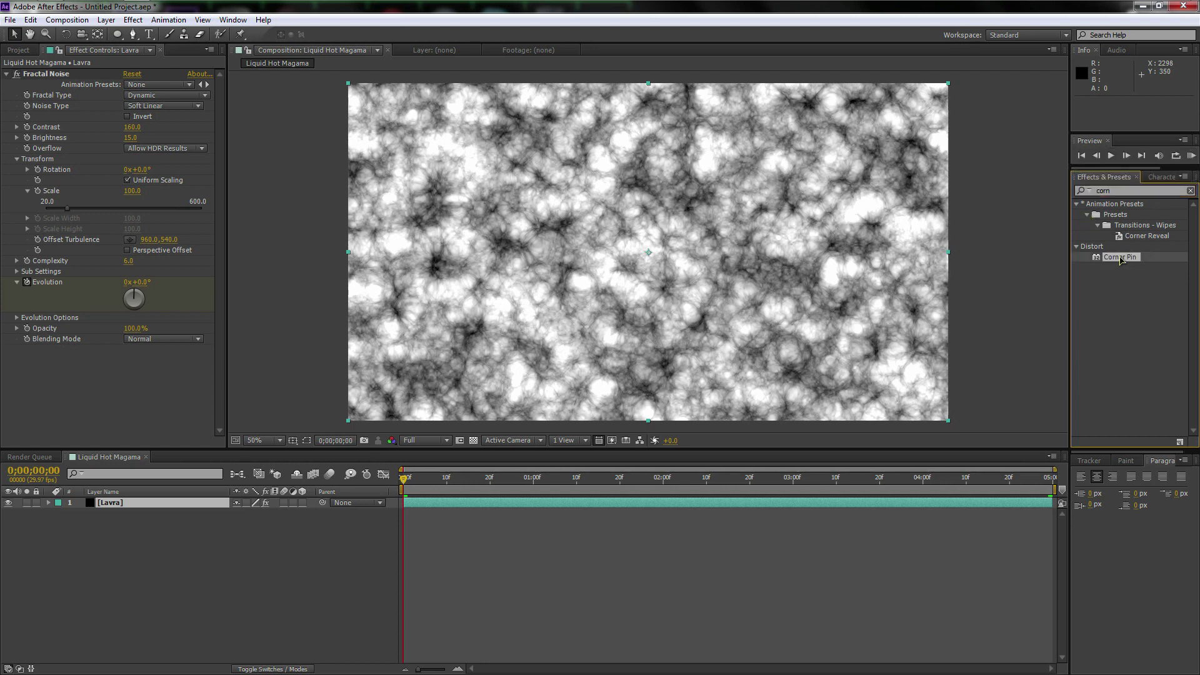
pyautogui.moveTo(1120, 259); pyautogui.dragTo(131, 353)
# Step: Pull the lower corner pins out to -4244 and 6264 and nudge the upper corners outward
pyautogui.press(',')
pyautogui.press(',')
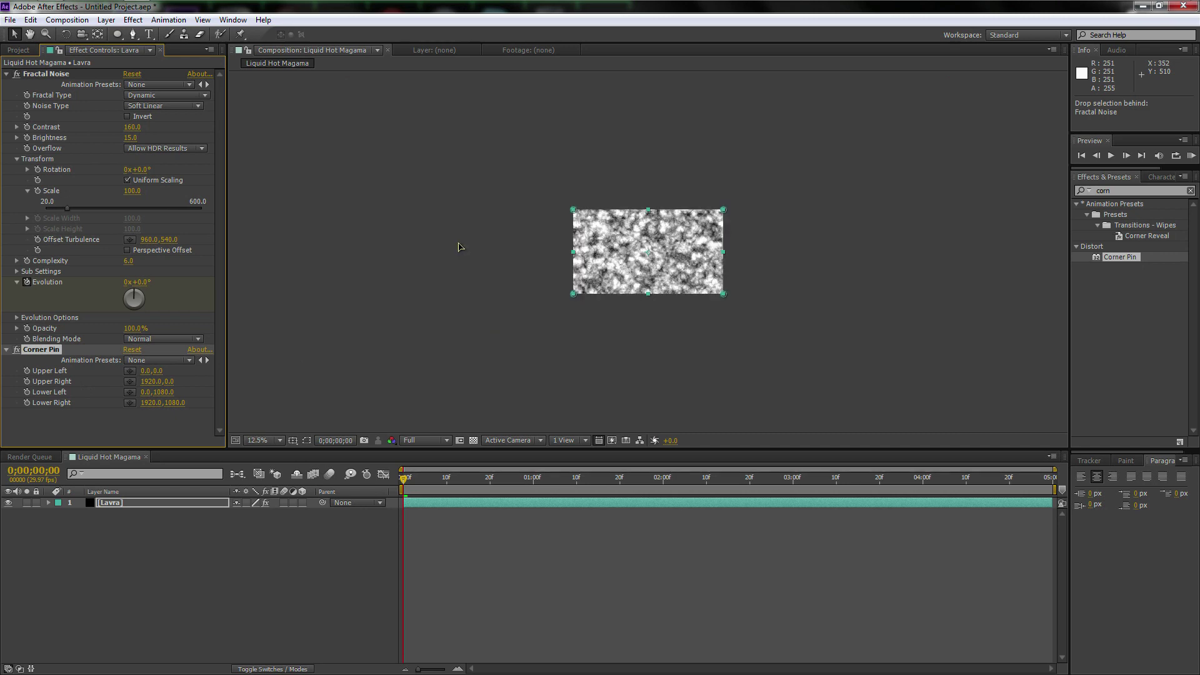
pyautogui.moveTo(572, 294); pyautogui.dragTo(235, 314)
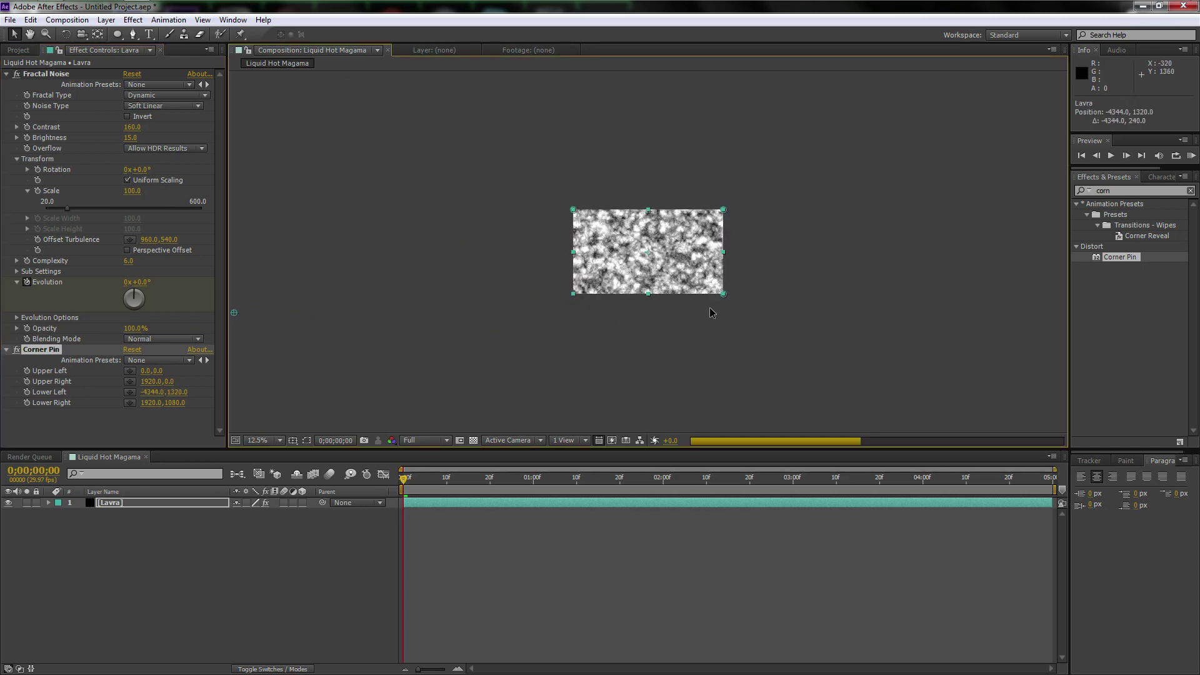
pyautogui.moveTo(723, 294); pyautogui.dragTo(1066, 321)
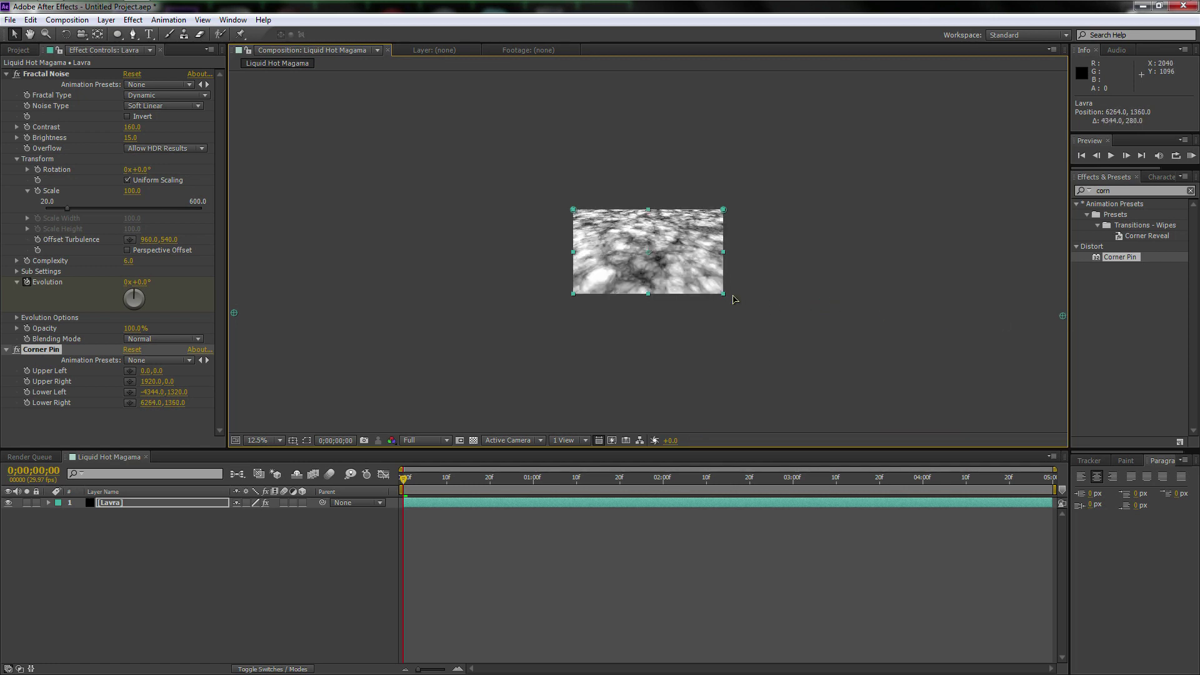
pyautogui.press('.')
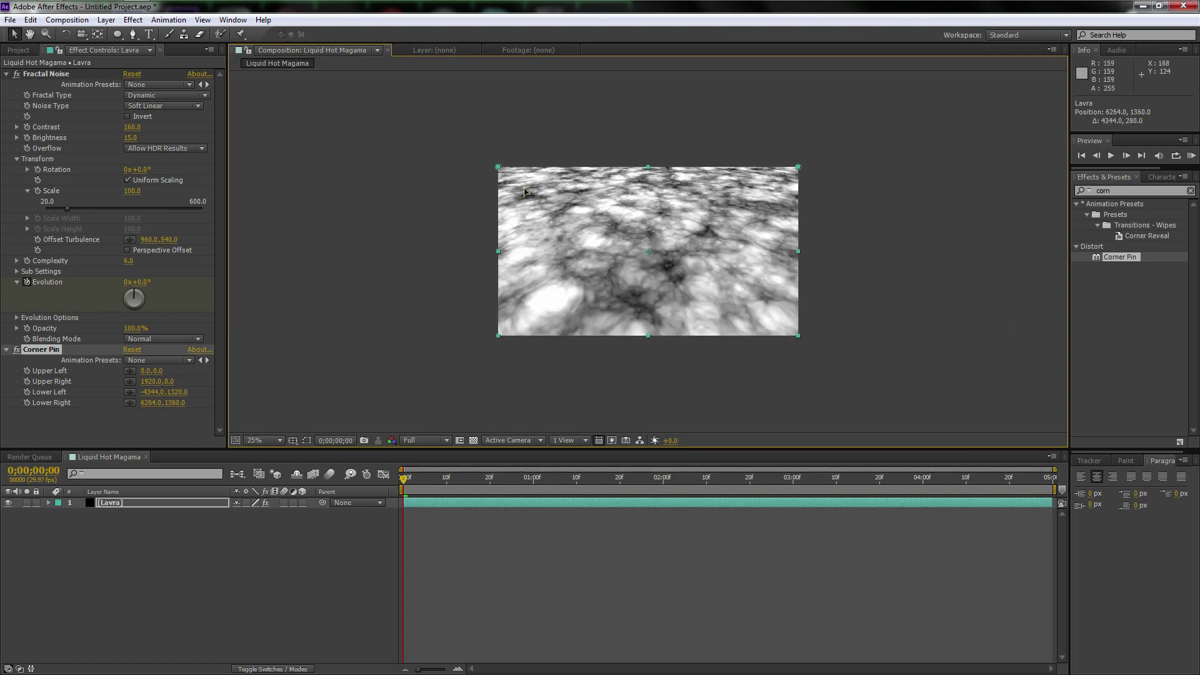
pyautogui.press('.')
pyautogui.moveTo(348, 82); pyautogui.dragTo(336, 76)
pyautogui.moveTo(948, 82); pyautogui.dragTo(954, 78)
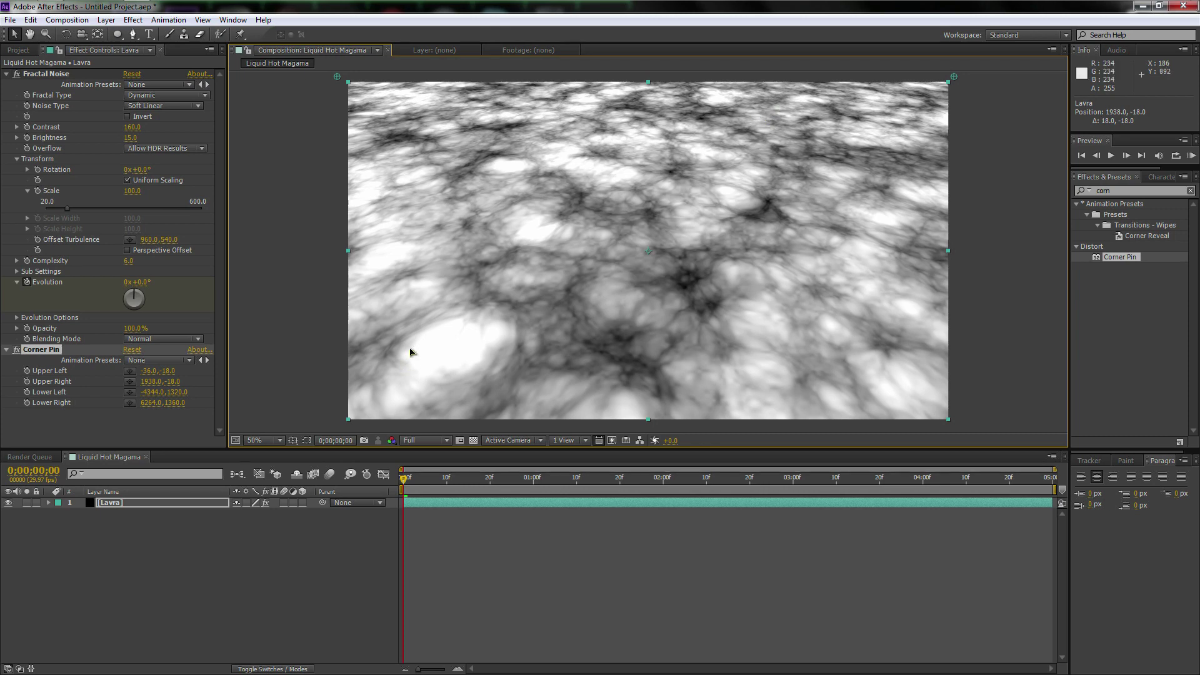
pyautogui.click(131, 503)
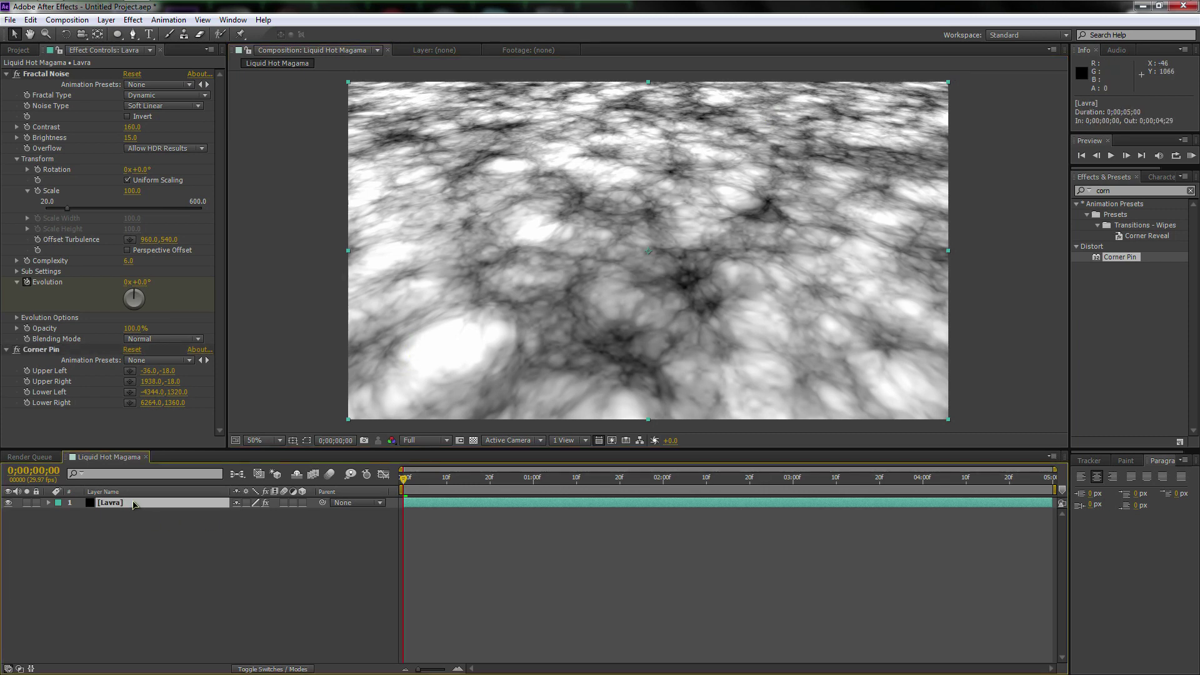
# Step: Pre-compose Lavra as 'Lavra Displace', moving all attributes into the new composition
pyautogui.rightClick(135, 505)
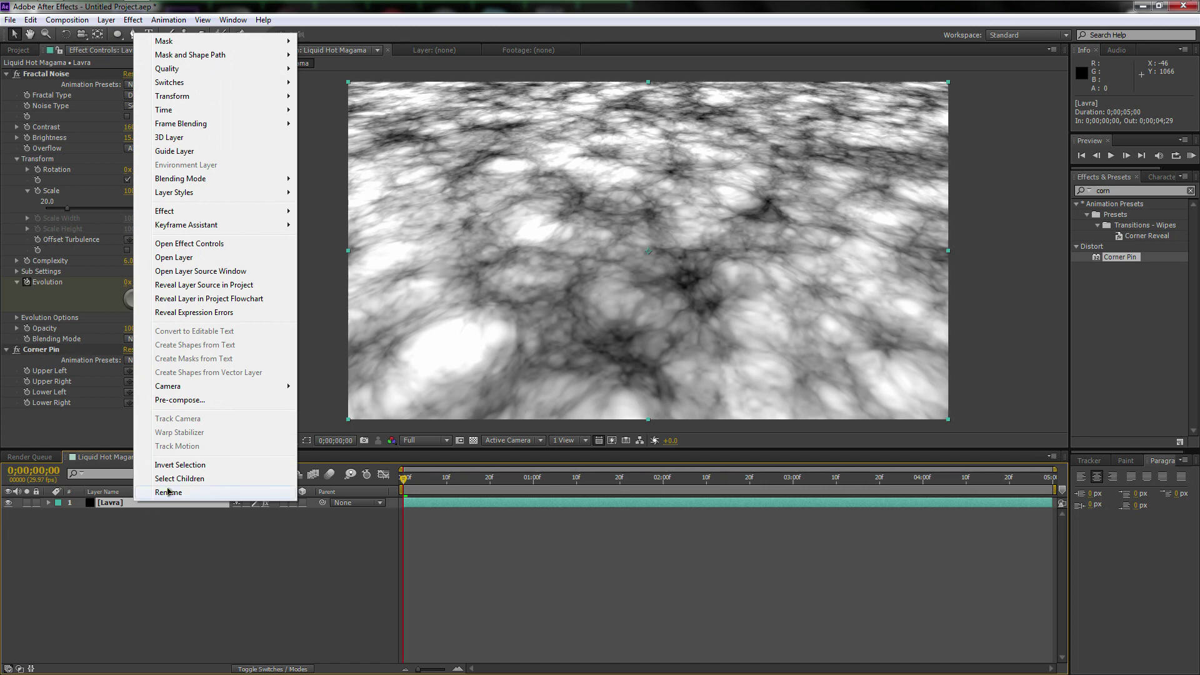
pyautogui.click(189, 401)
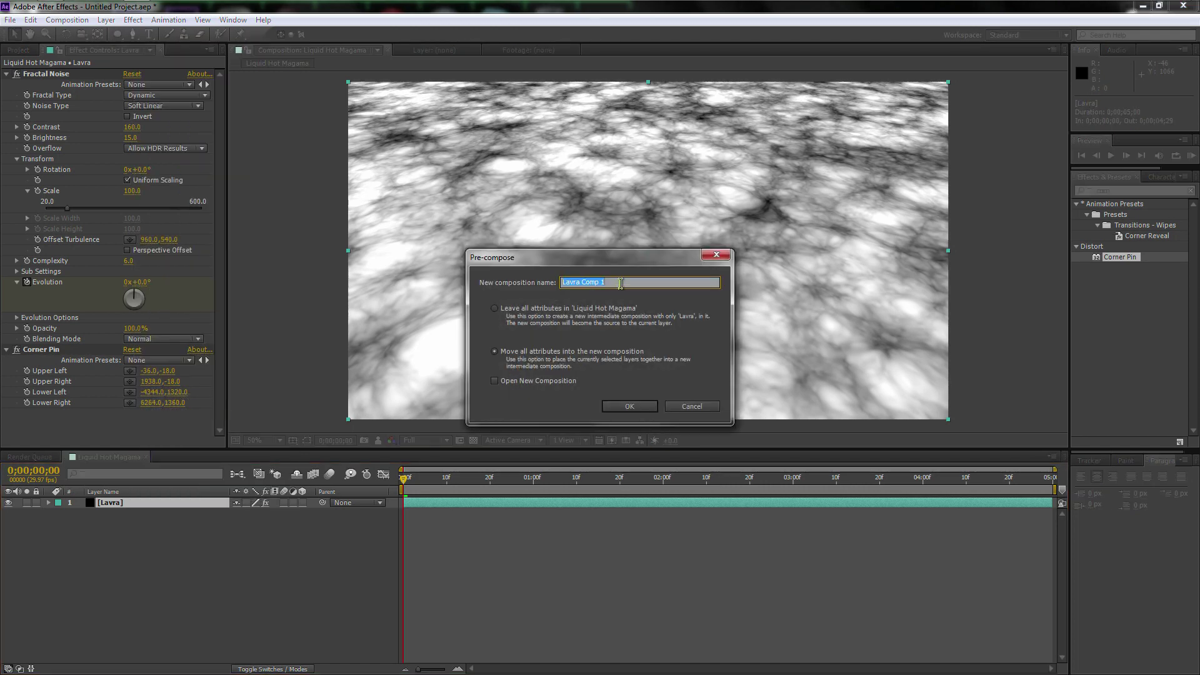
pyautogui.moveTo(607, 282); pyautogui.dragTo(585, 285)
pyautogui.write('Displace')
pyautogui.click(501, 353)
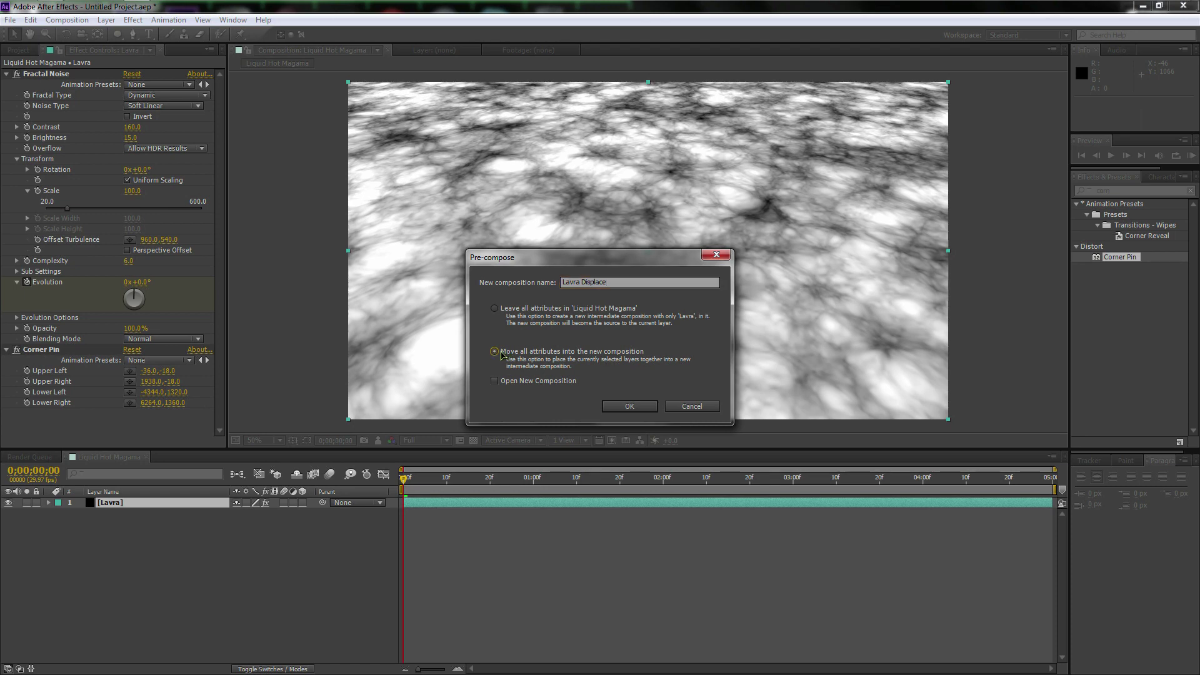
pyautogui.click(626, 407)
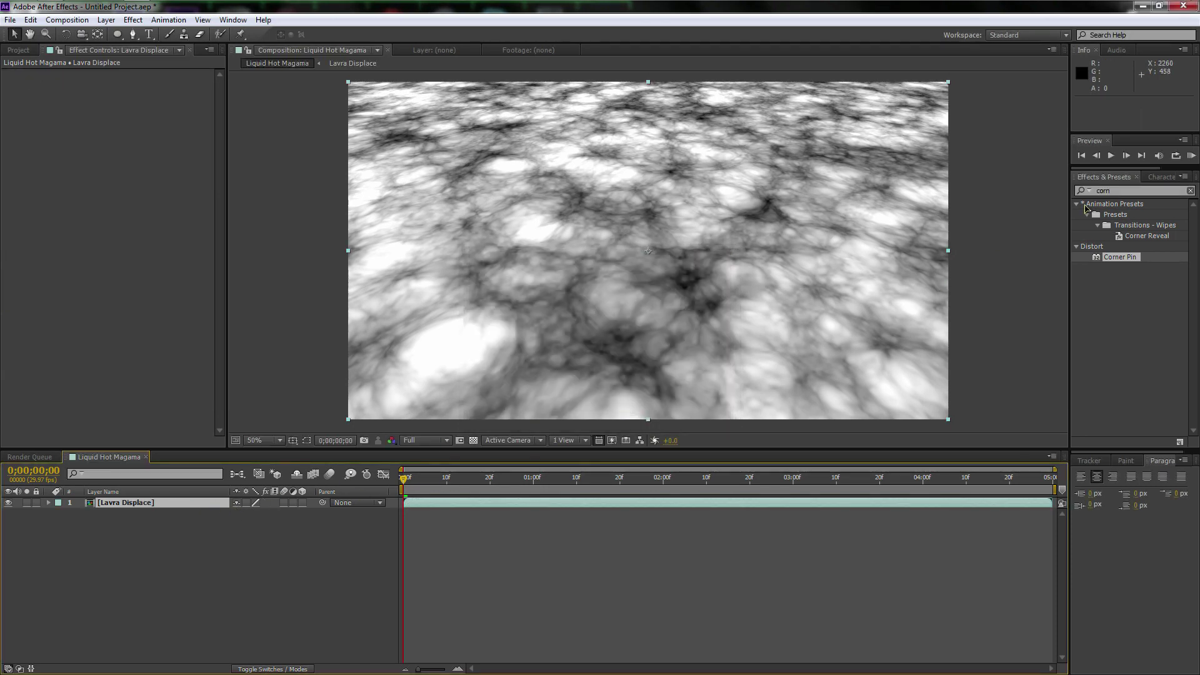
# Step: Search for Displacement Map and apply it to the Lavra Displace layer
pyautogui.click(1128, 192)
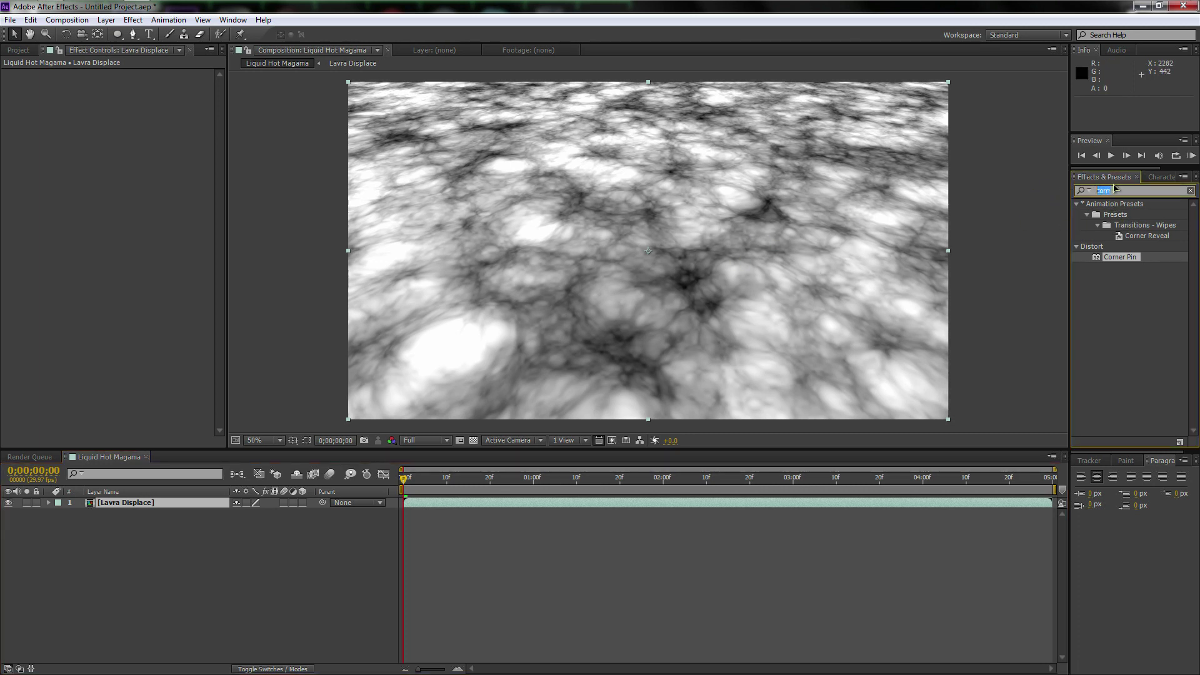
pyautogui.write('displace')
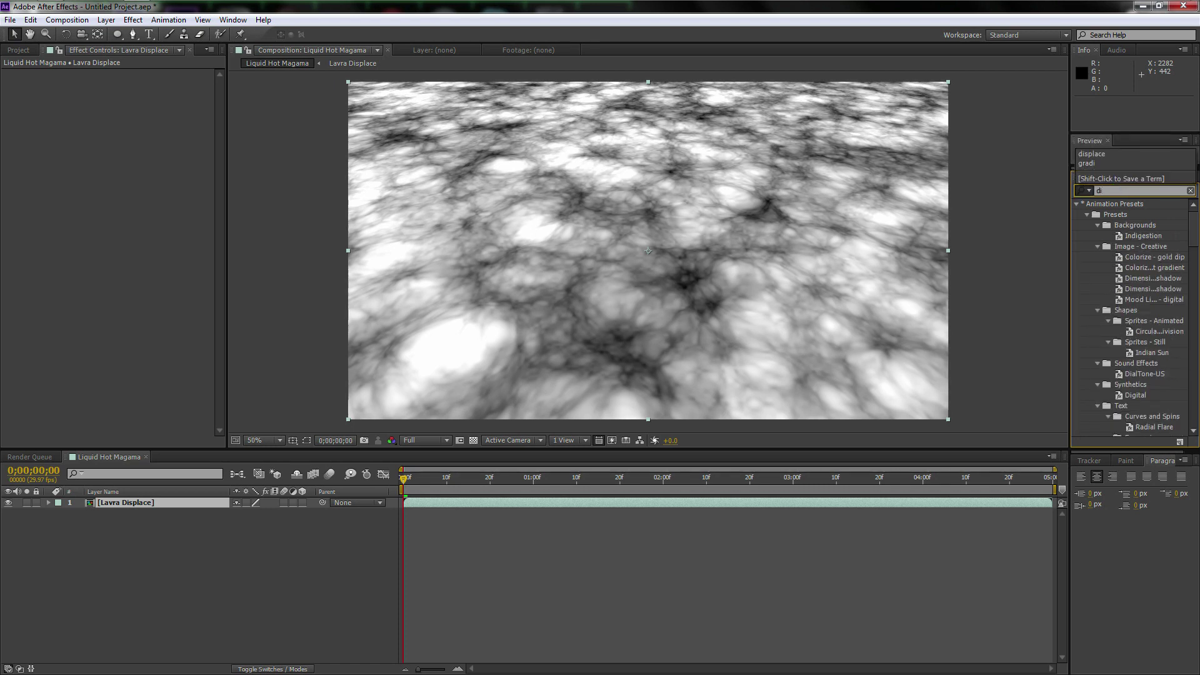
pyautogui.click(1132, 216)
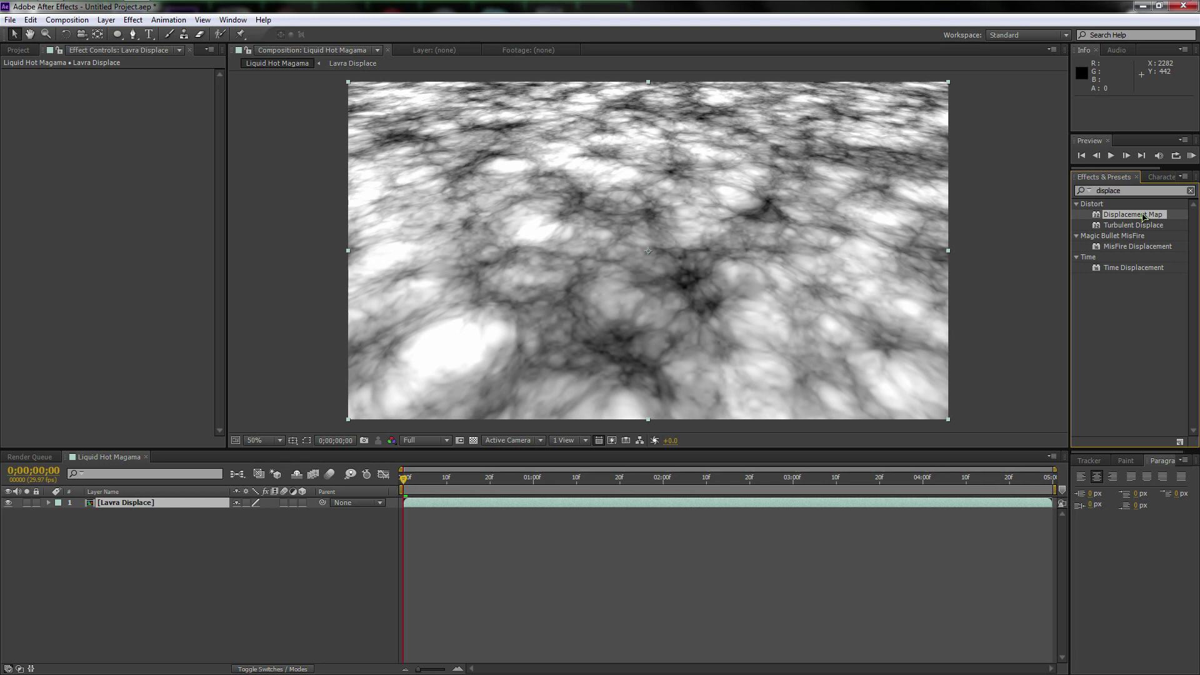
pyautogui.moveTo(1143, 218); pyautogui.dragTo(123, 506)
# Step: Use Lavra Displace as the displacement map, with Max Horizontal 0 and Max Vertical 23
pyautogui.click(142, 97)
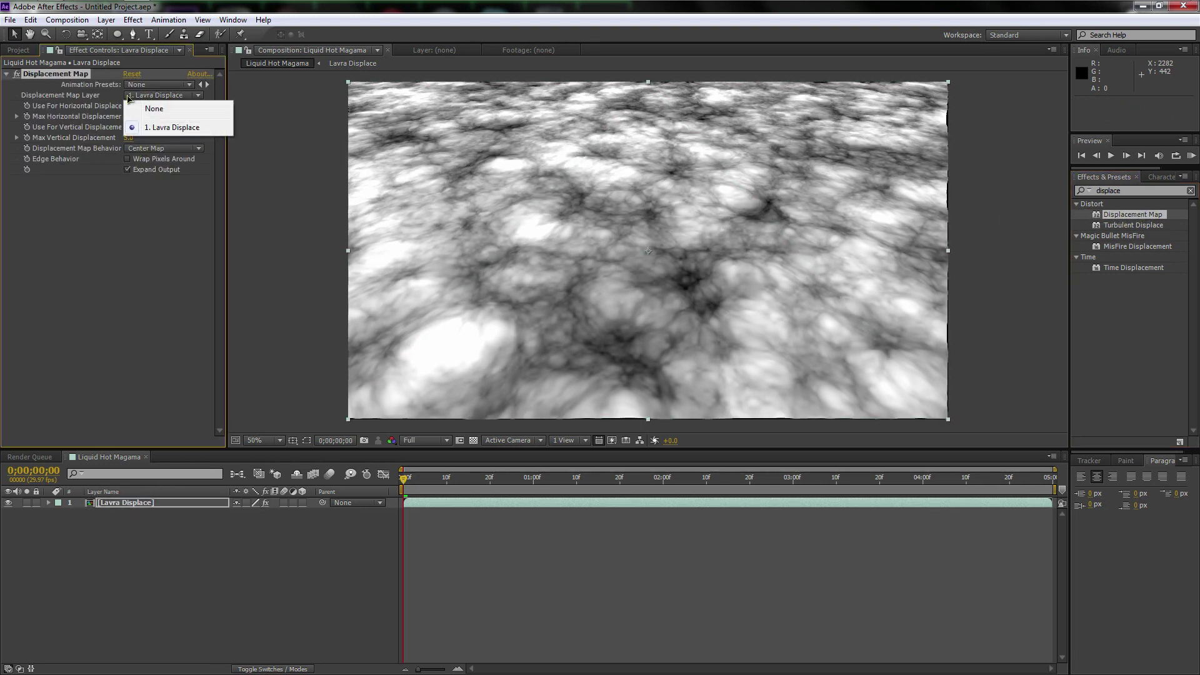
pyautogui.click(190, 128)
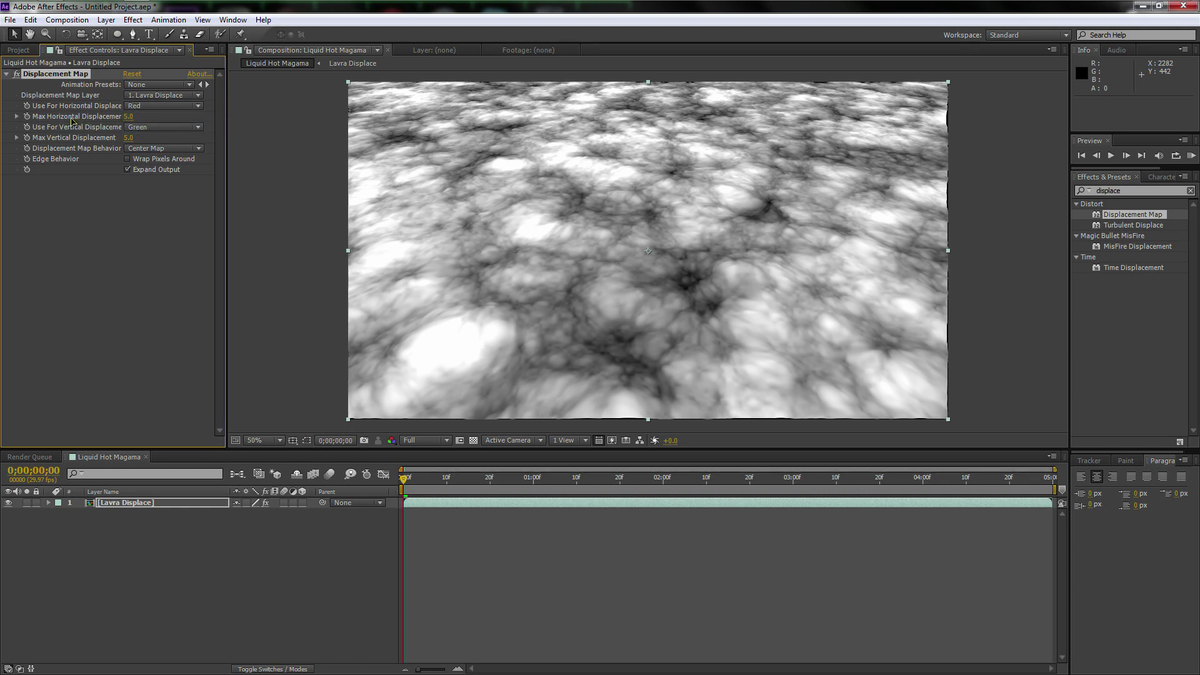
pyautogui.click(128, 117)
pyautogui.write('0')
pyautogui.press('Return')
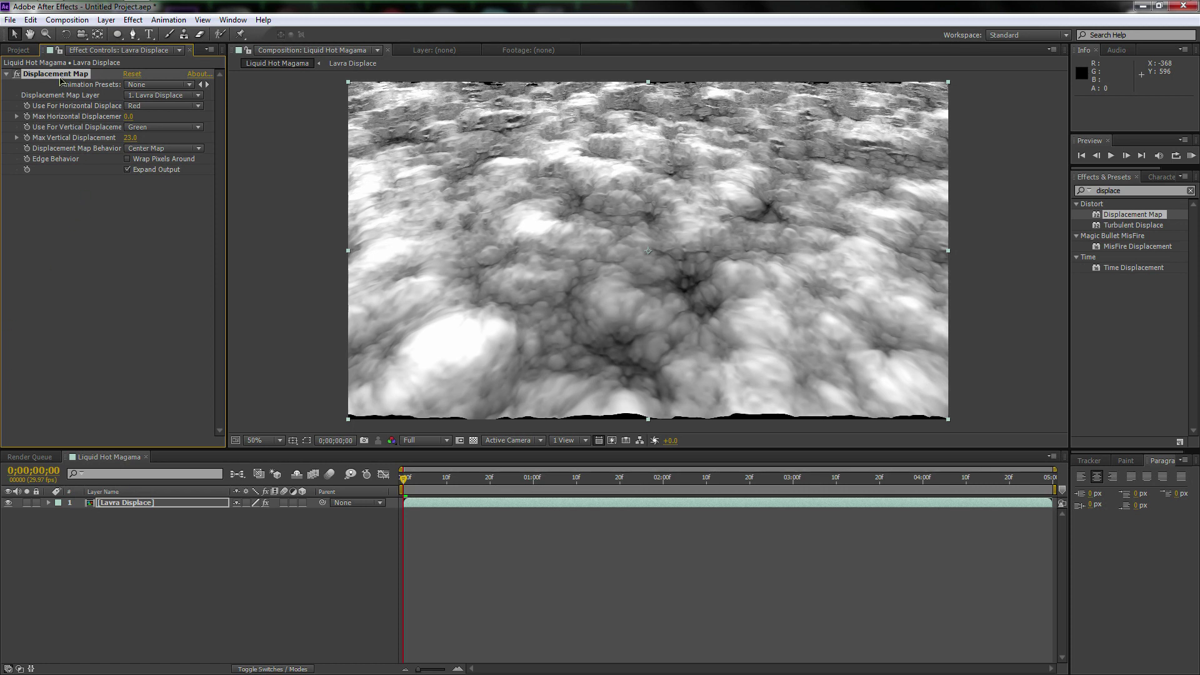
pyautogui.click(150, 508)
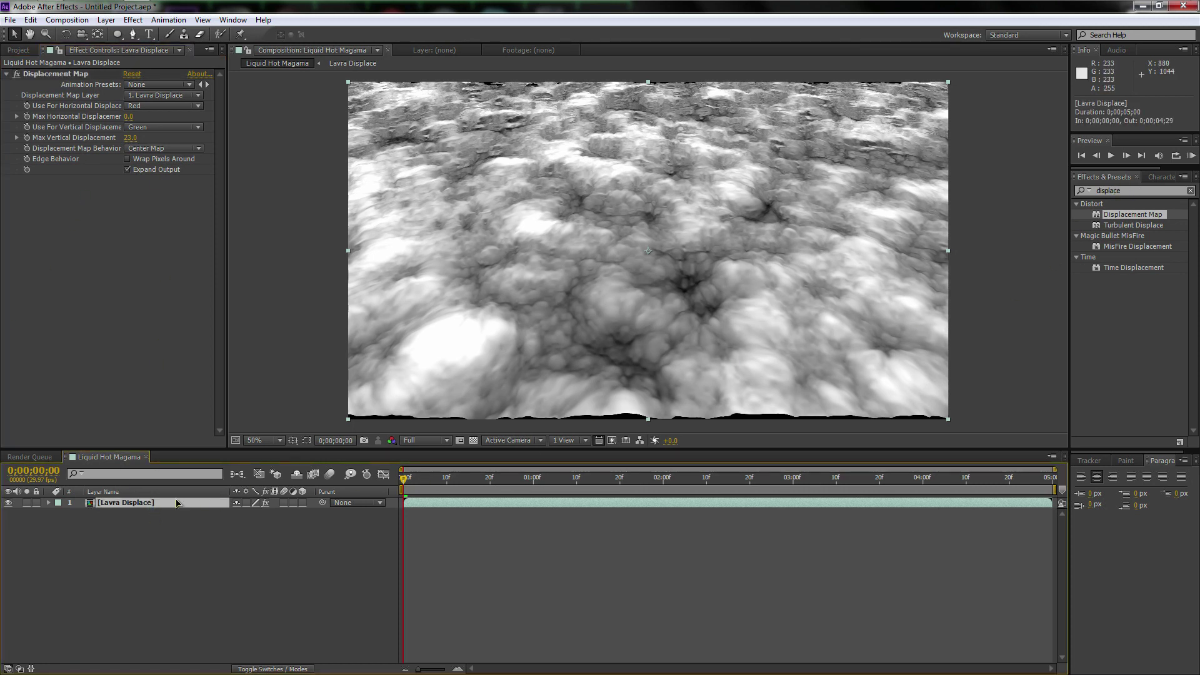
# Step: Scale Lavra Displace up to 107% and return the viewer to 50% zoom
pyautogui.press(',')
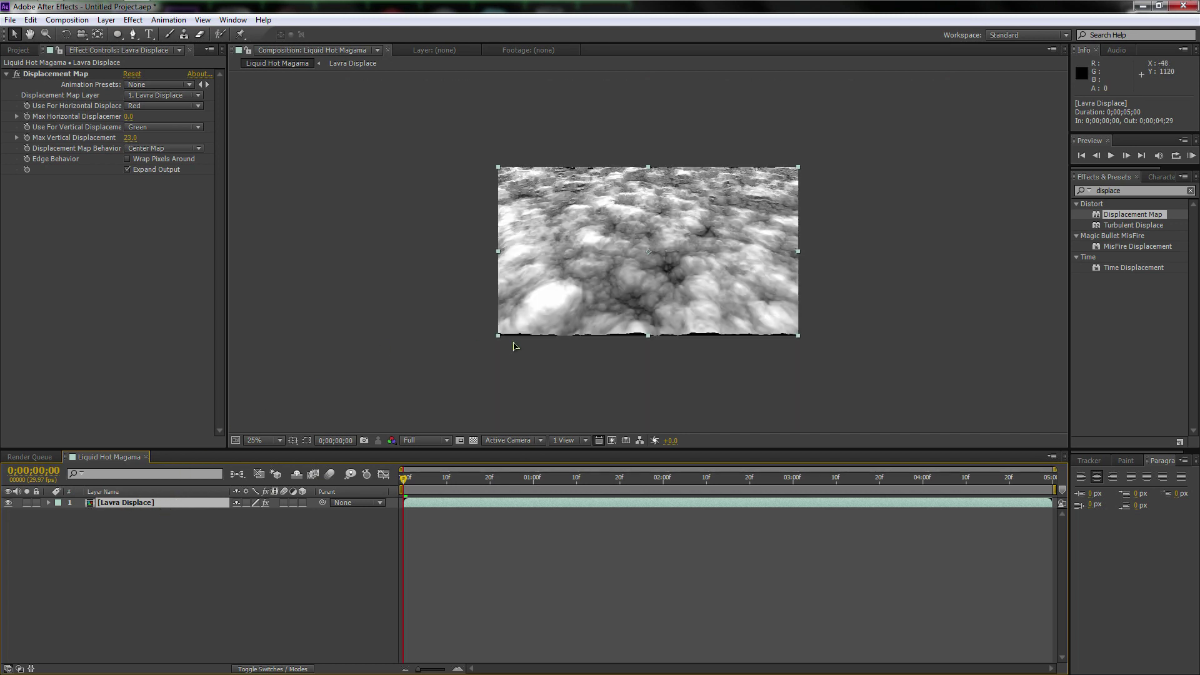
pyautogui.moveTo(497, 336); pyautogui.dragTo(488, 342)
pyautogui.press('.')
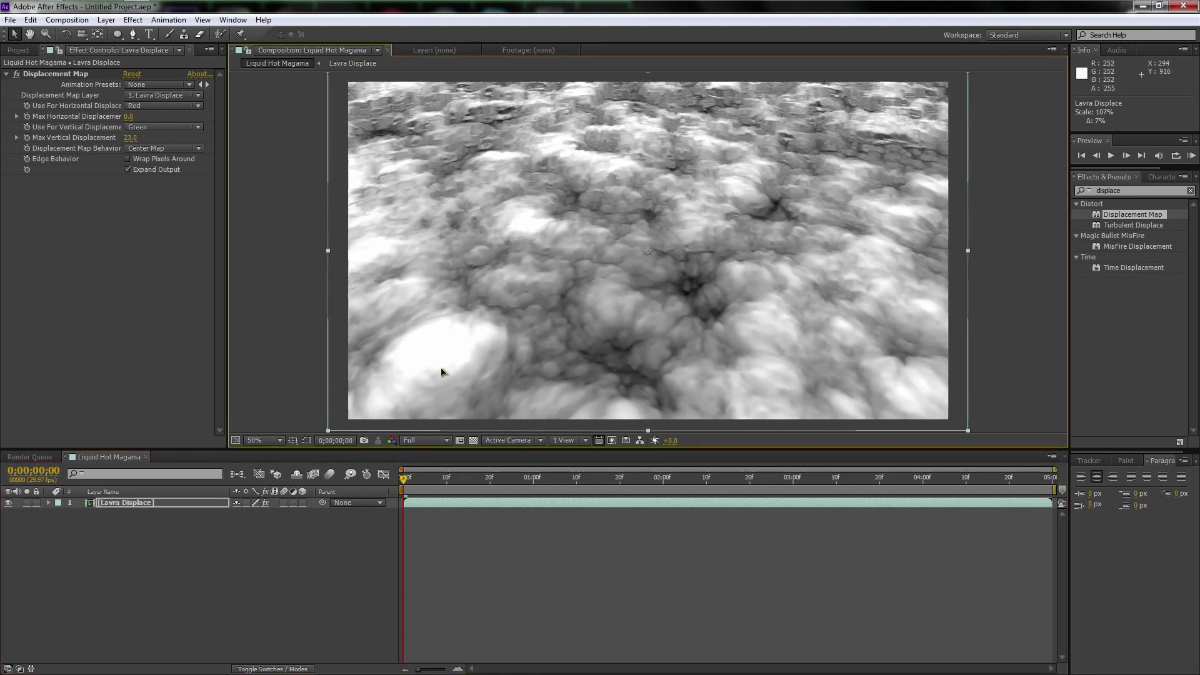
pyautogui.click(134, 503)
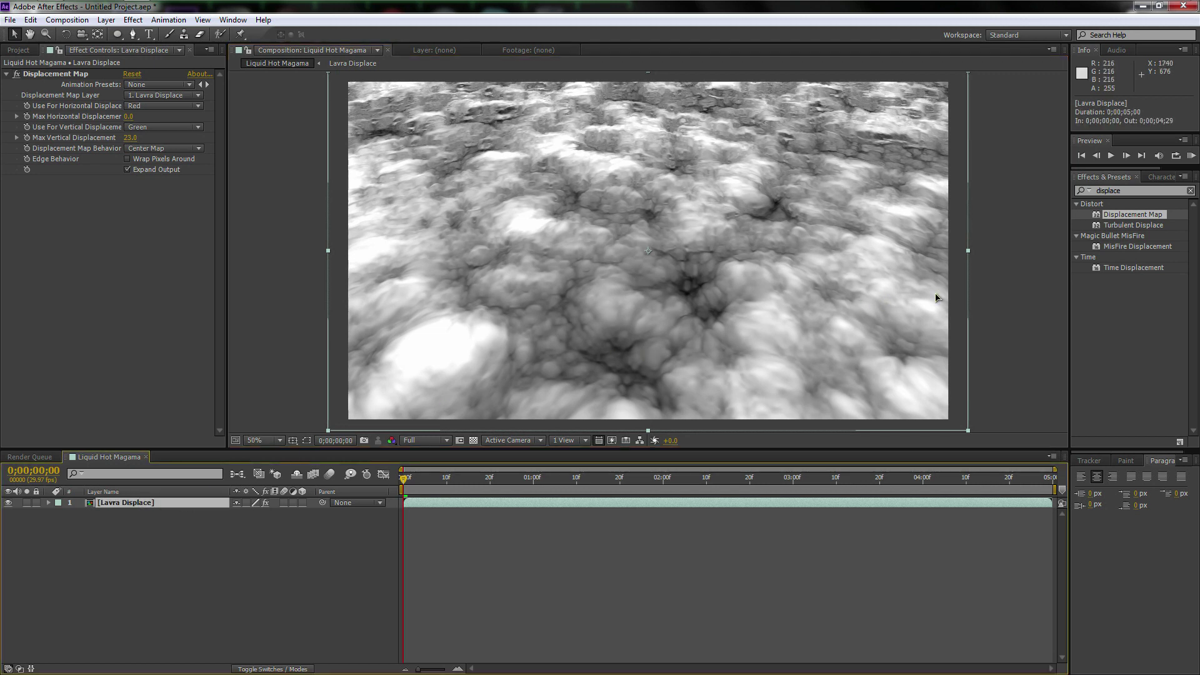
# Step: Apply the Invert effect to Lavra Displace, then search the effects library for 'colorama'
pyautogui.click(1146, 190)
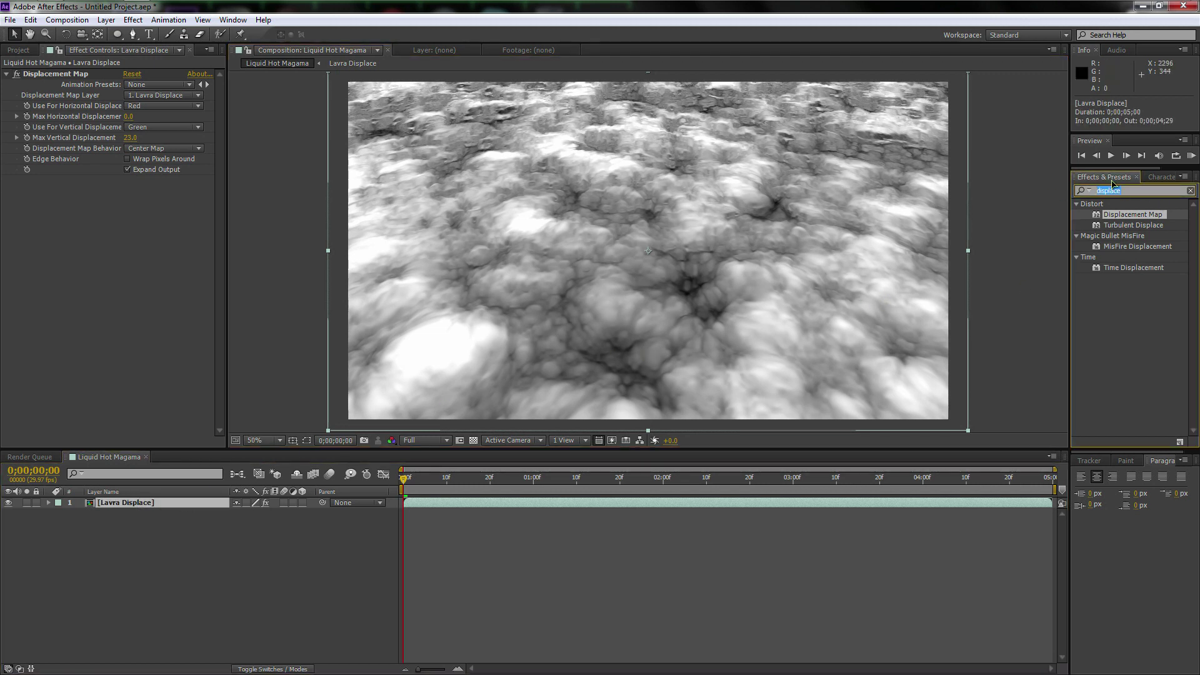
pyautogui.write('invert')
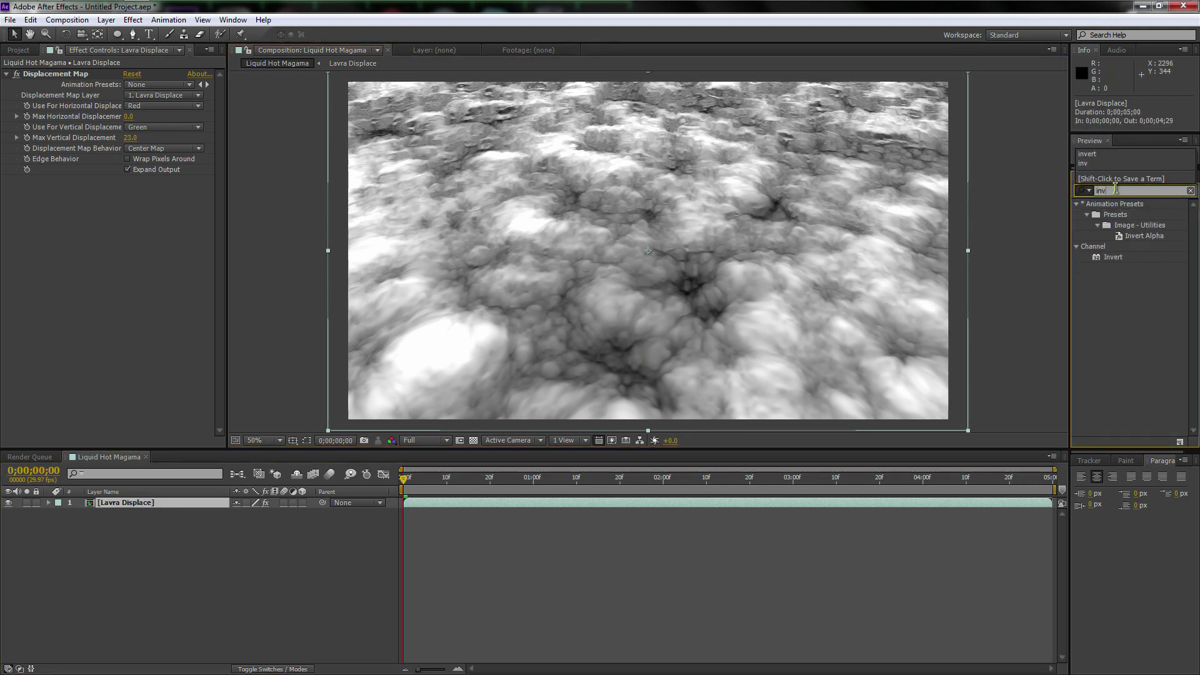
pyautogui.click(1119, 257)
pyautogui.moveTo(1122, 258); pyautogui.dragTo(150, 284)
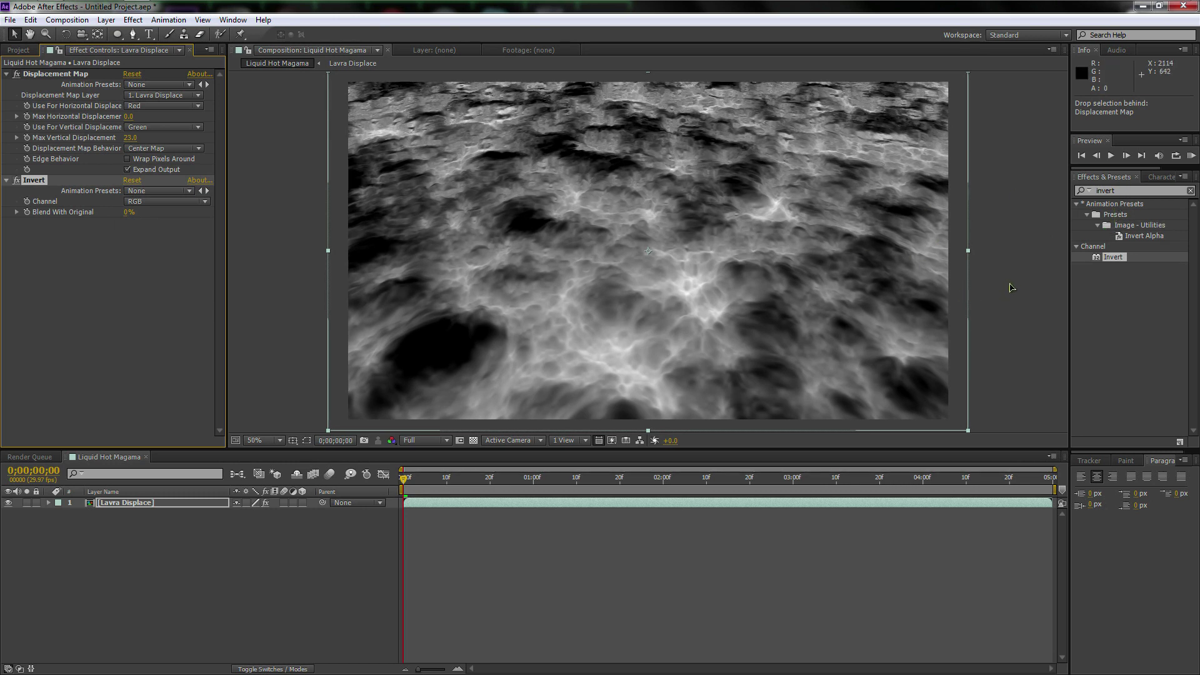
pyautogui.click(1129, 190)
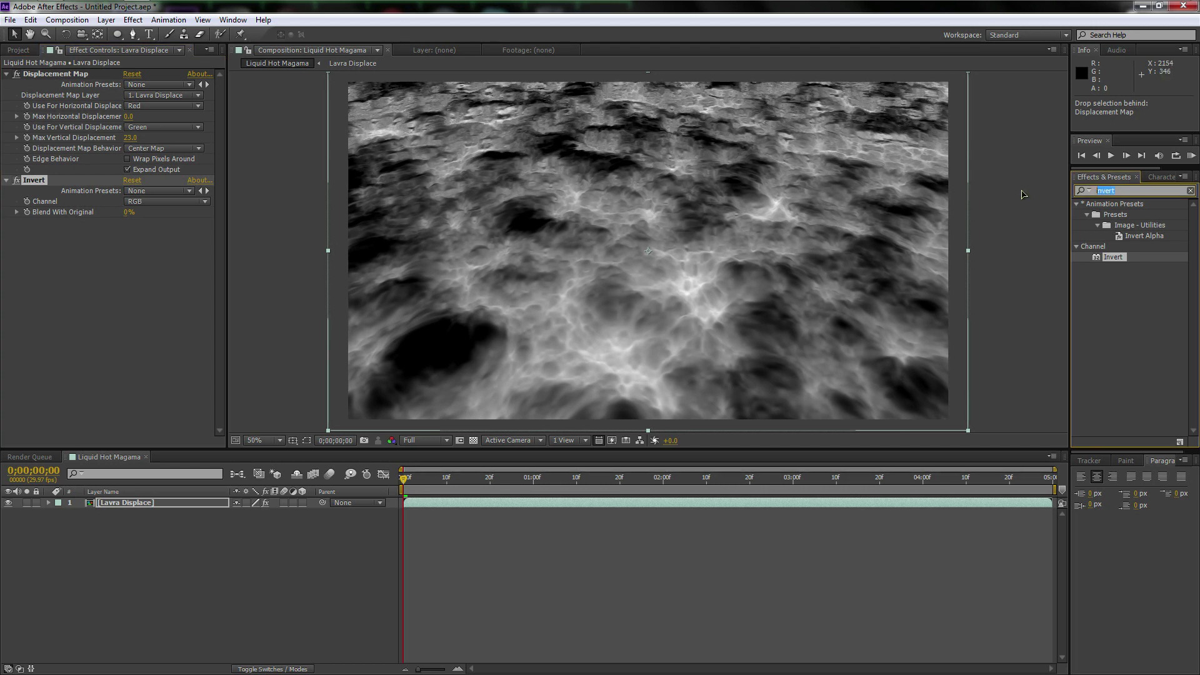
pyautogui.write('colorama')
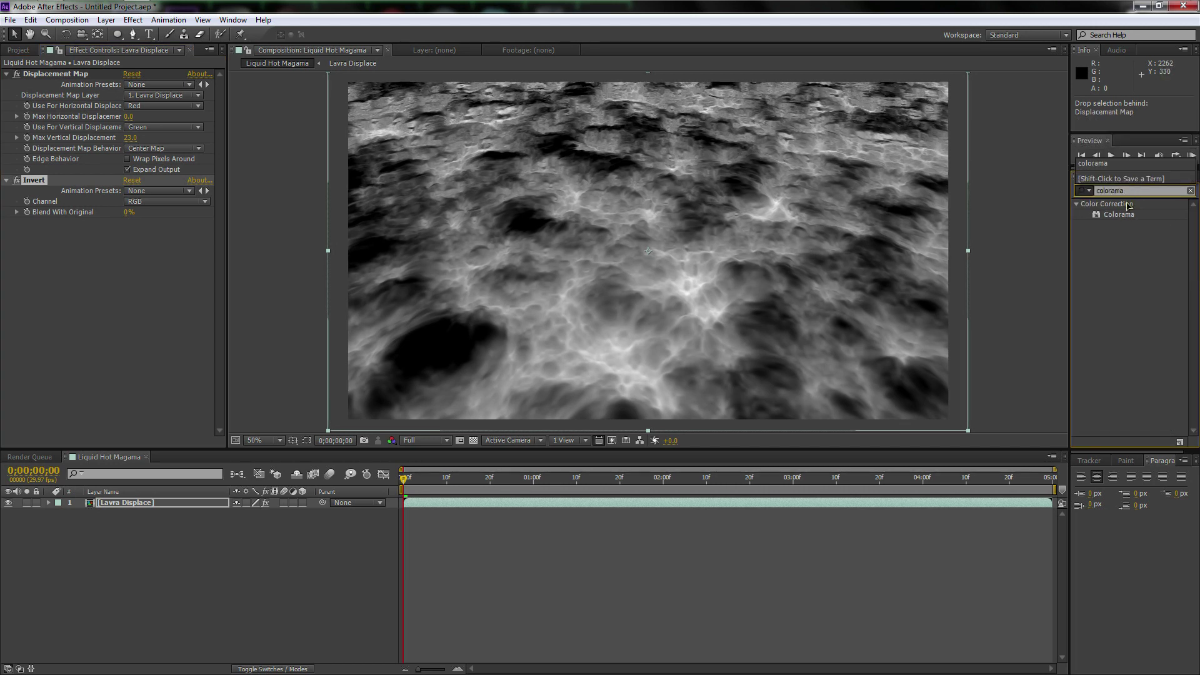
# Step: Apply Colorama to Lavra Displace and set its Output Cycle preset palette to Fire
pyautogui.moveTo(1118, 215); pyautogui.dragTo(37, 290)
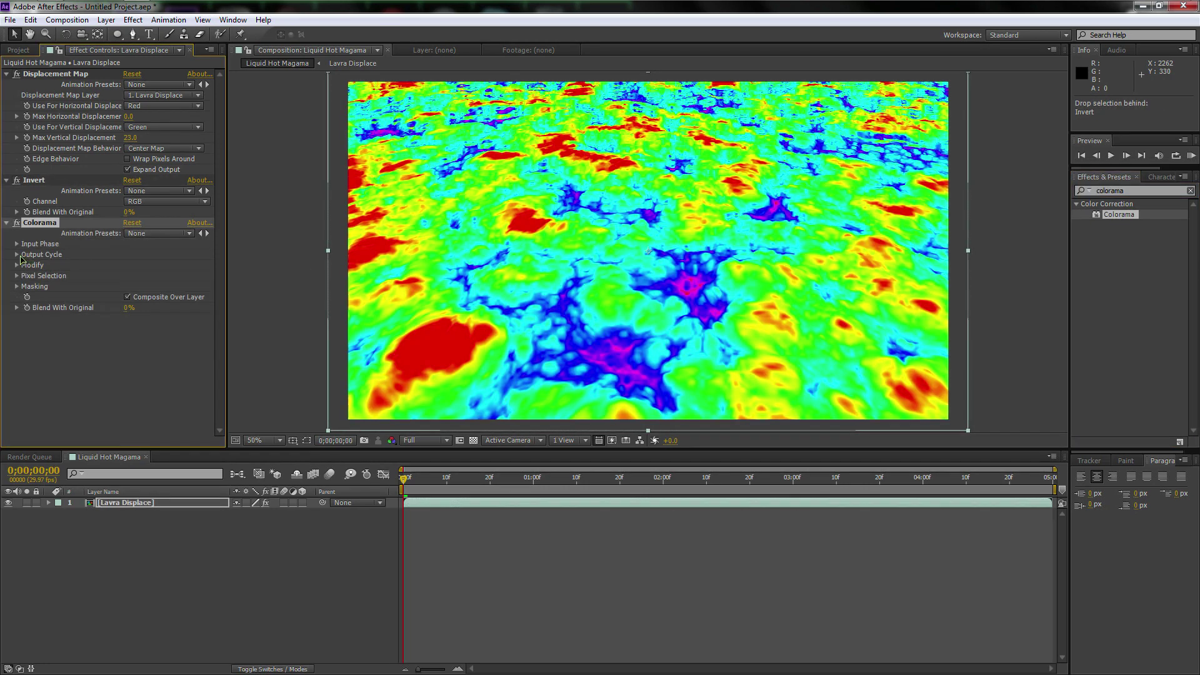
pyautogui.click(17, 254)
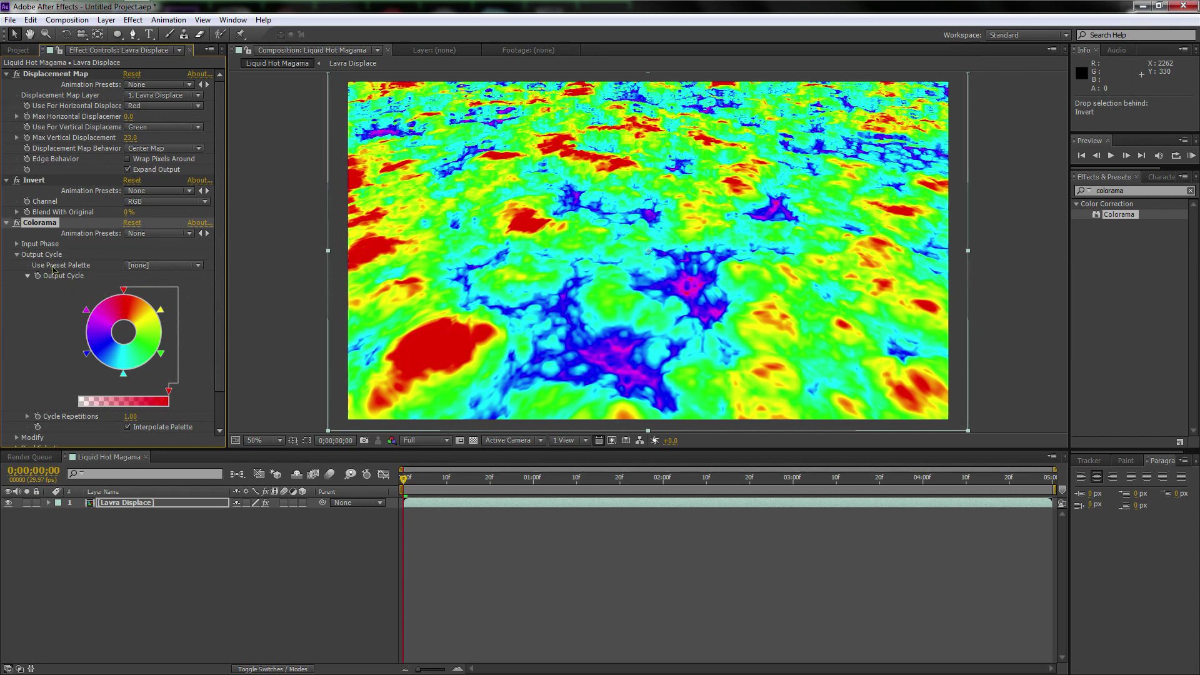
pyautogui.click(150, 268)
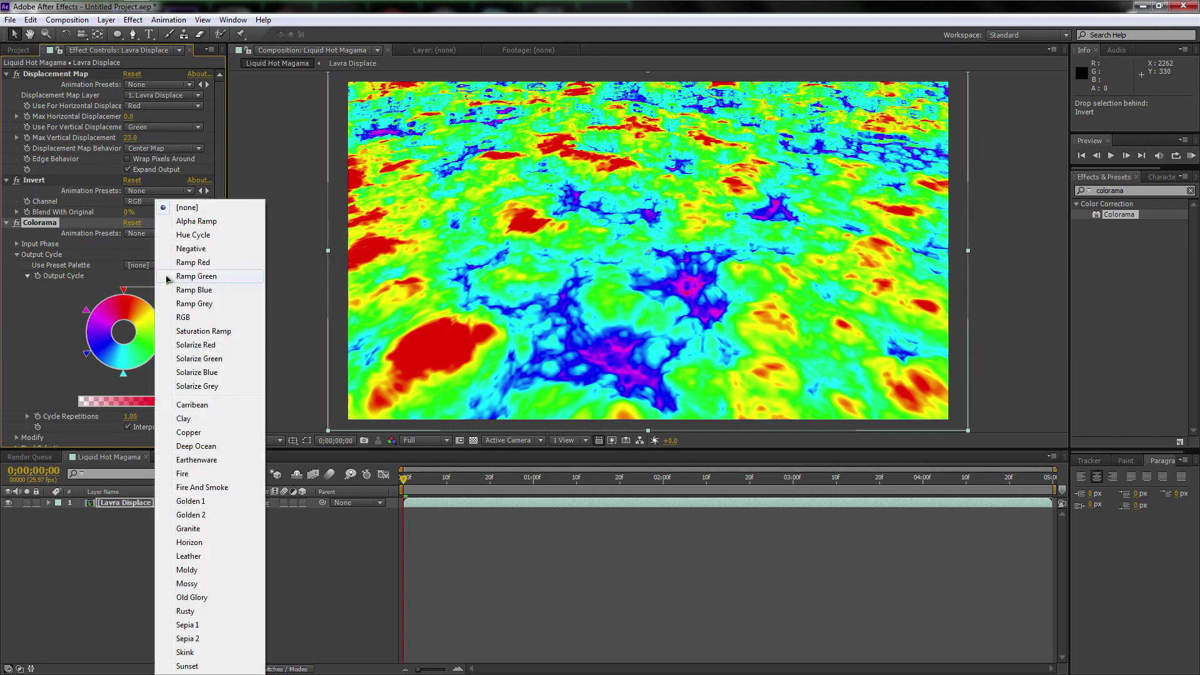
pyautogui.click(182, 473)
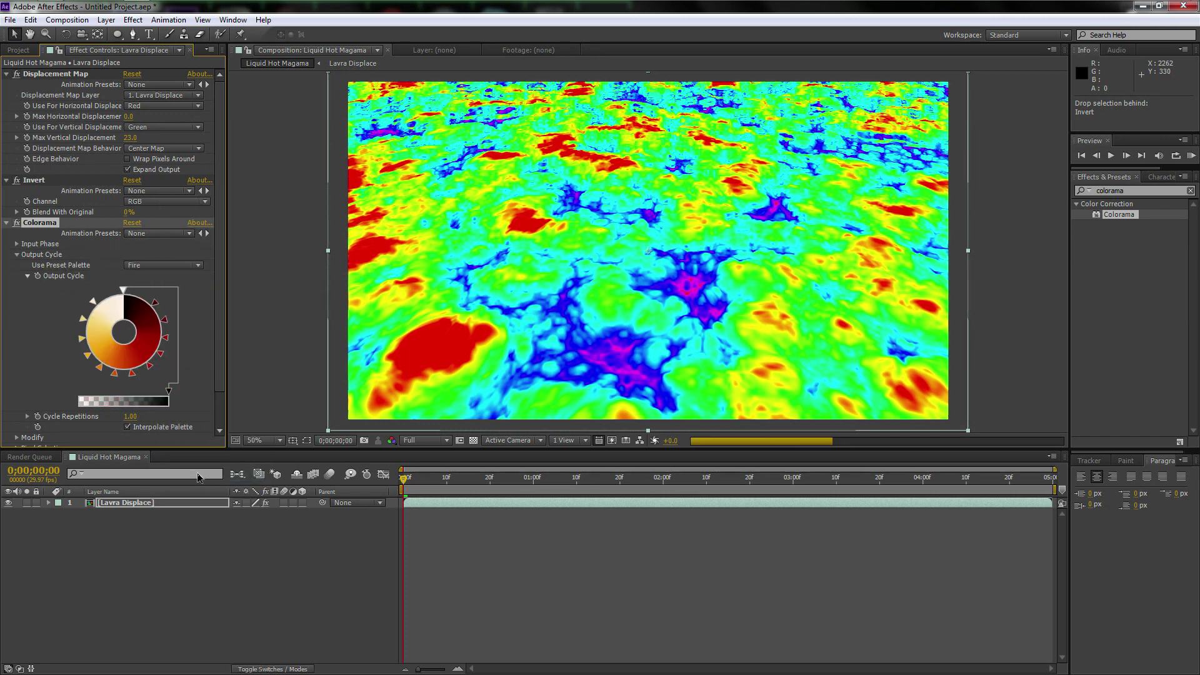
pyautogui.press('/')
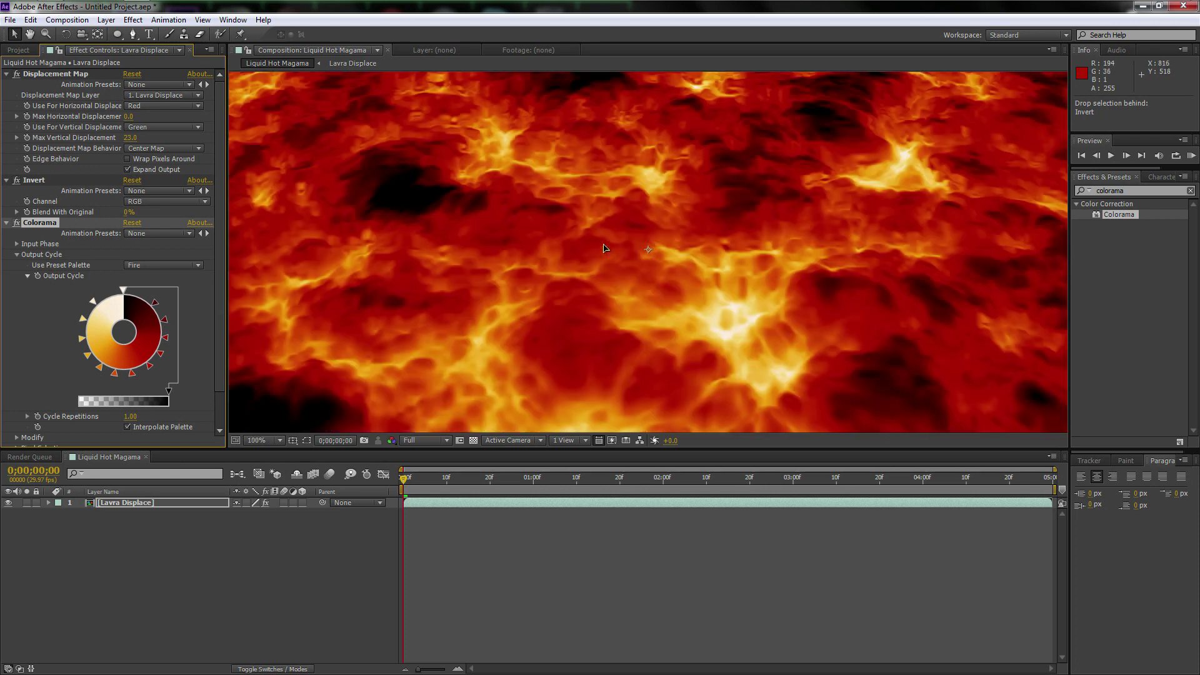
pyautogui.press(',')
pyautogui.moveTo(656, 254)
pyautogui.mouseDown()
pyautogui.moveTo(630, 254)
pyautogui.moveTo(655, 252)
pyautogui.mouseUp()
pyautogui.press('v')
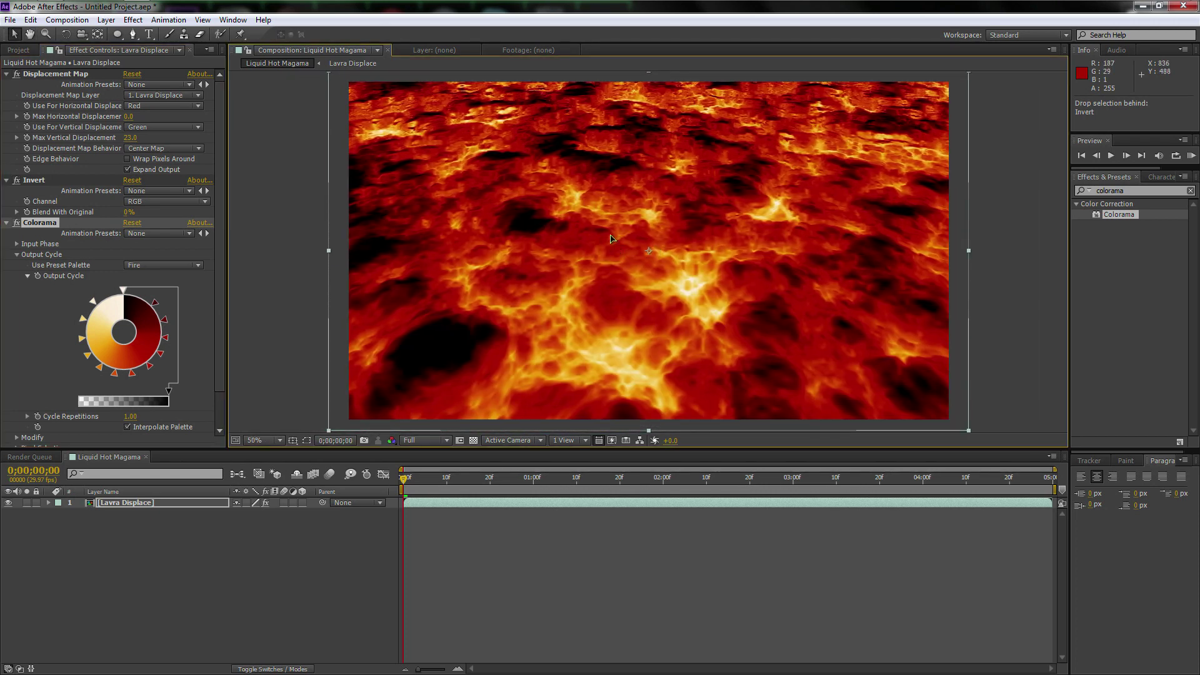
pyautogui.click(186, 503)
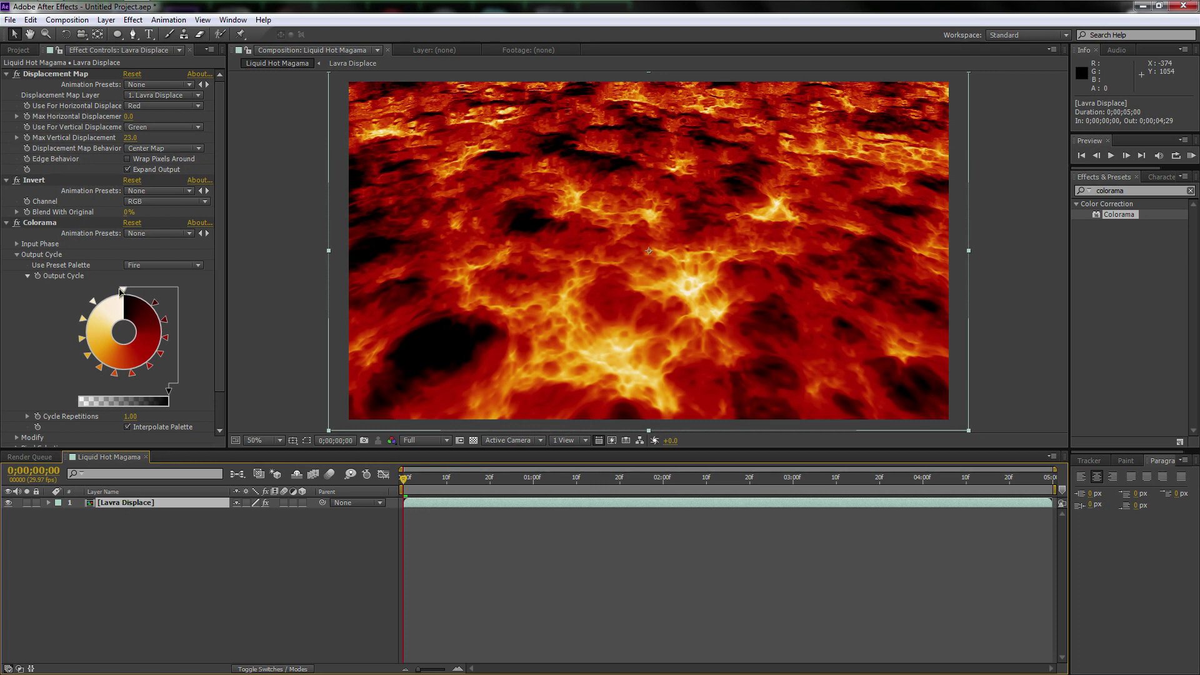
# Step: In the Lavra Displace pre-comp, keyframe Lavra's Offset Turbulence at frame 0, then set Y to 179 at the last frame
pyautogui.doubleClick(116, 503)
pyautogui.click(144, 502)
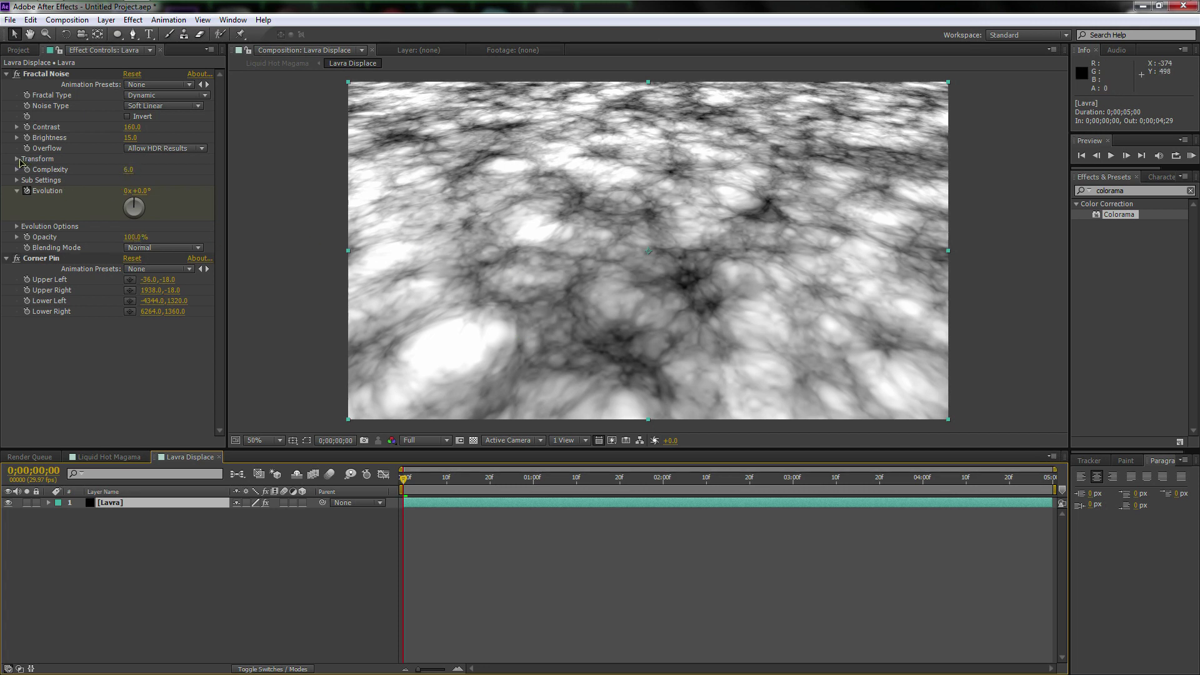
pyautogui.click(16, 159)
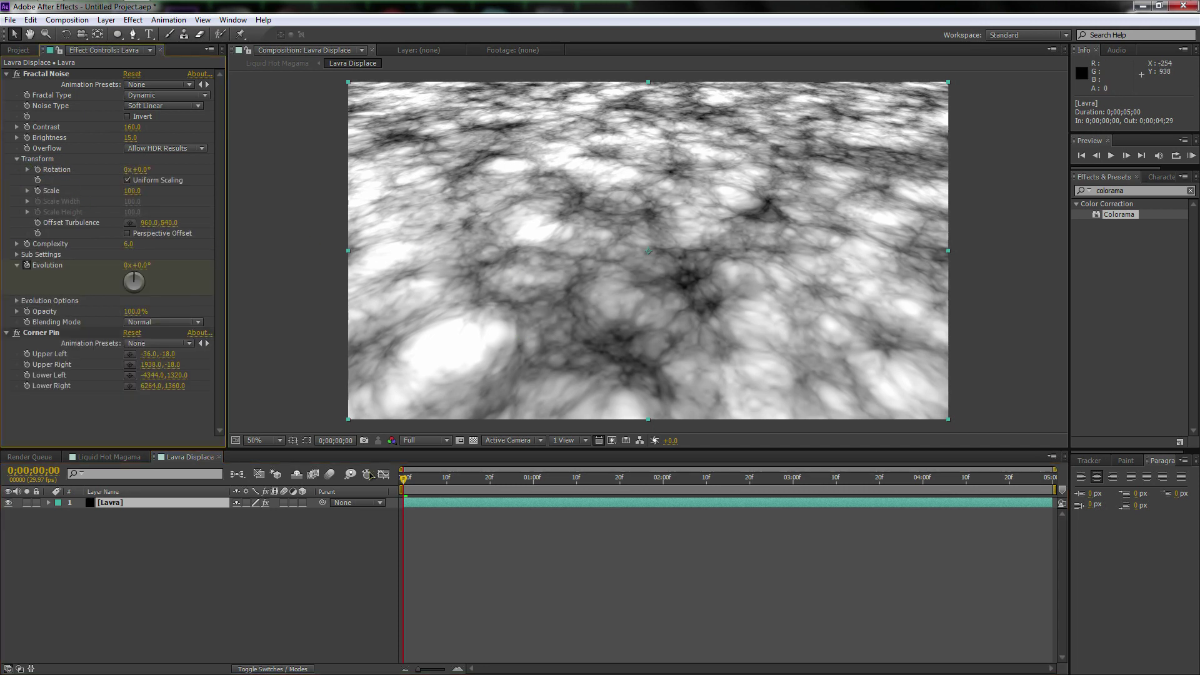
pyautogui.moveTo(429, 486); pyautogui.dragTo(388, 486)
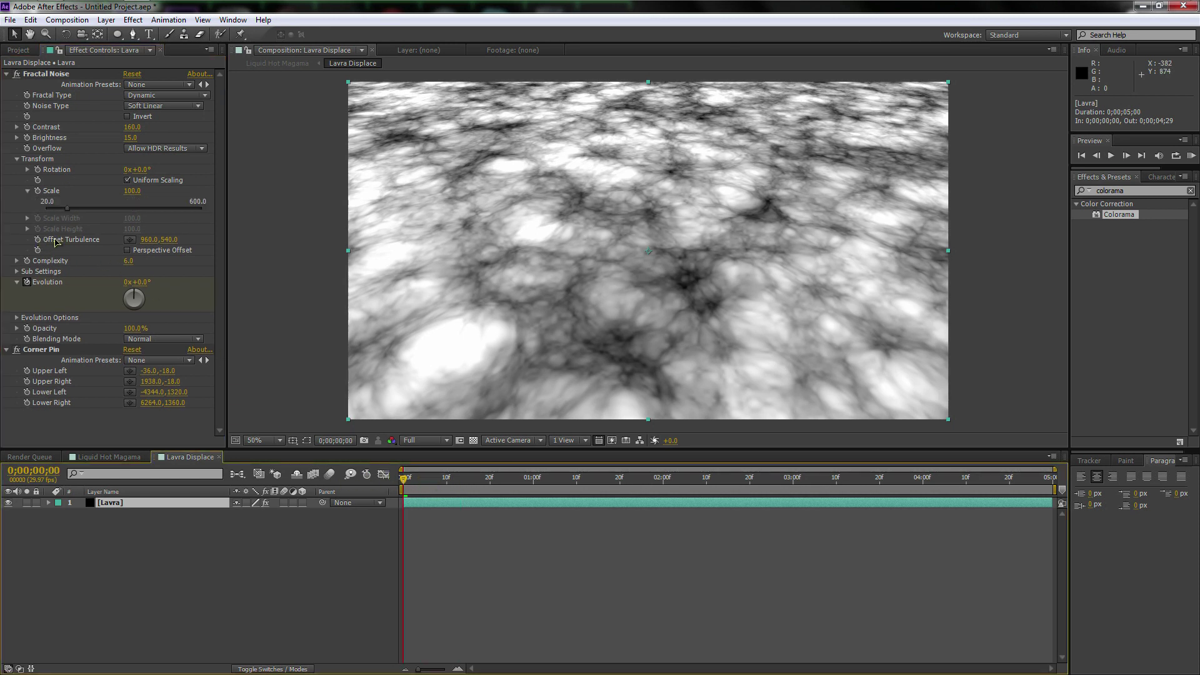
pyautogui.click(38, 239)
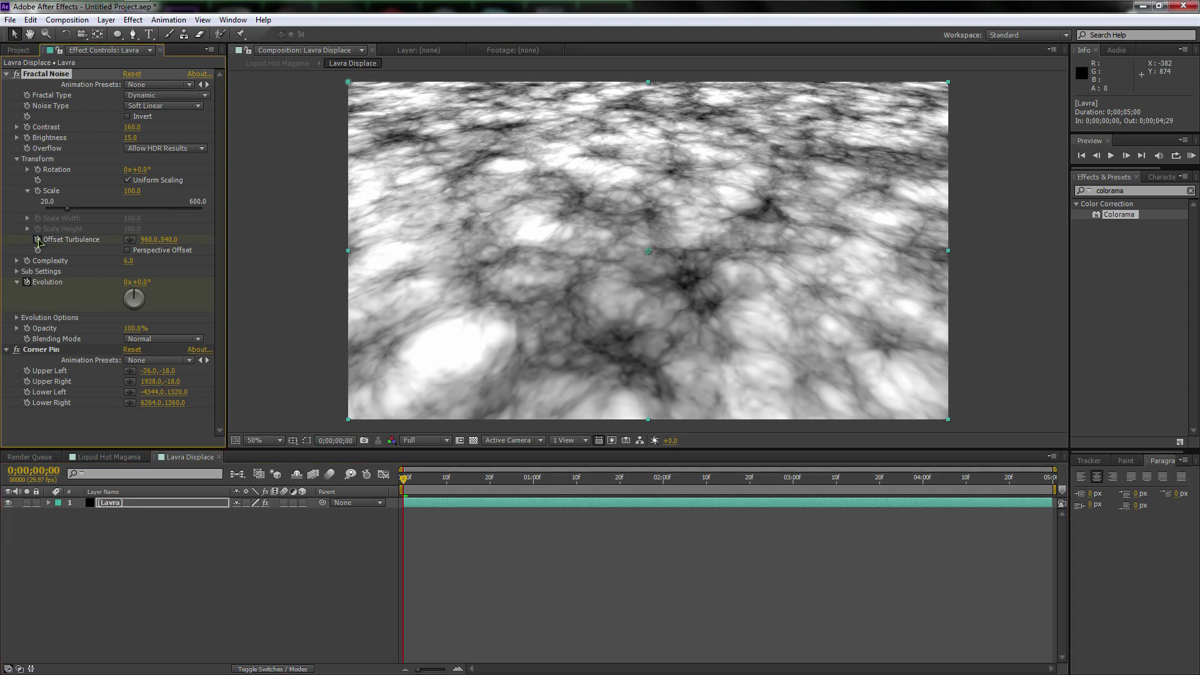
pyautogui.moveTo(403, 479); pyautogui.dragTo(1048, 480)
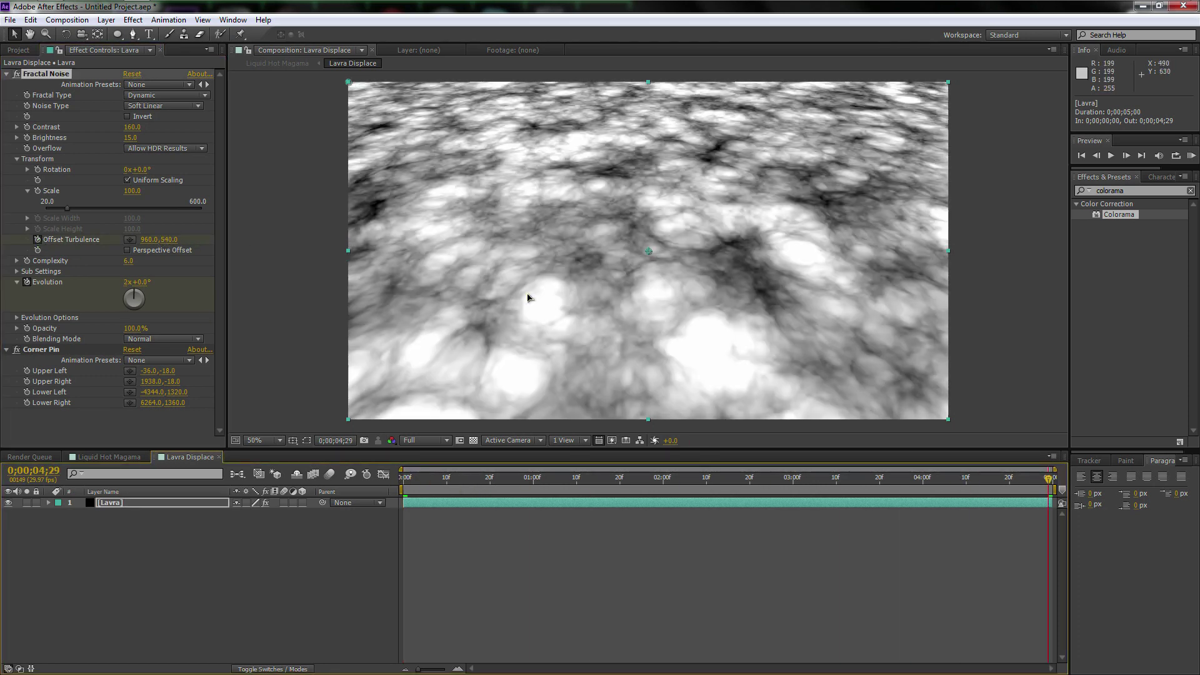
pyautogui.moveTo(169, 239); pyautogui.dragTo(173, 240)
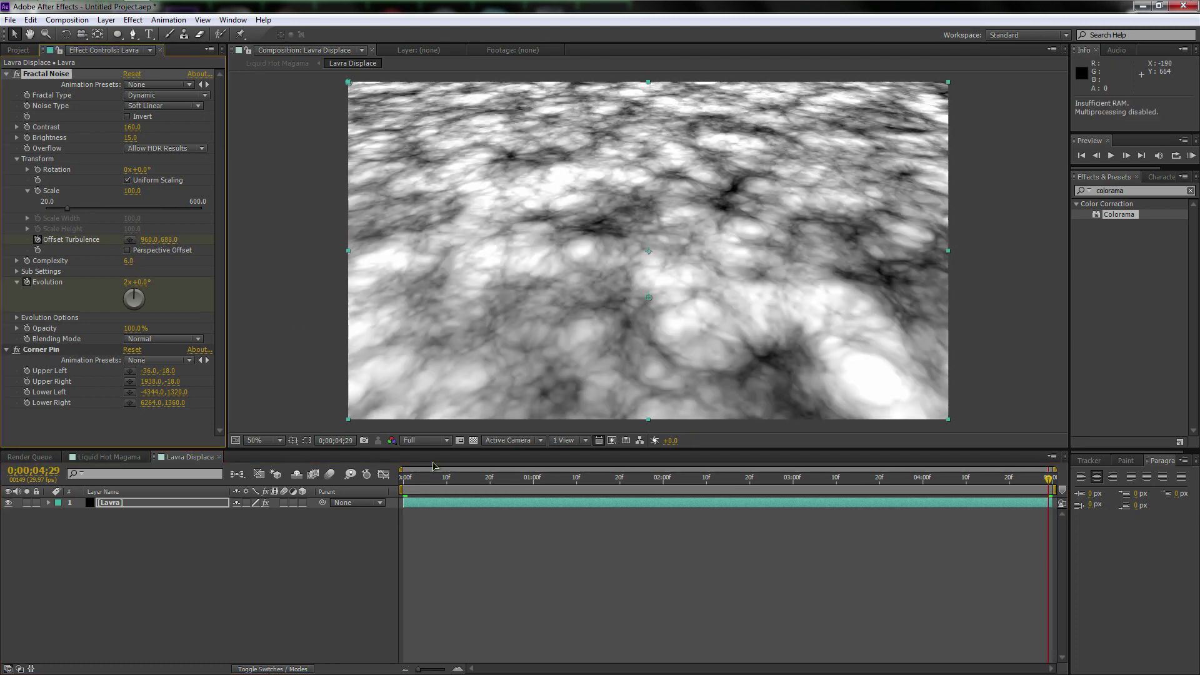
# Step: RAM-preview the drifting noise animation twice
pyautogui.press('KP_0')
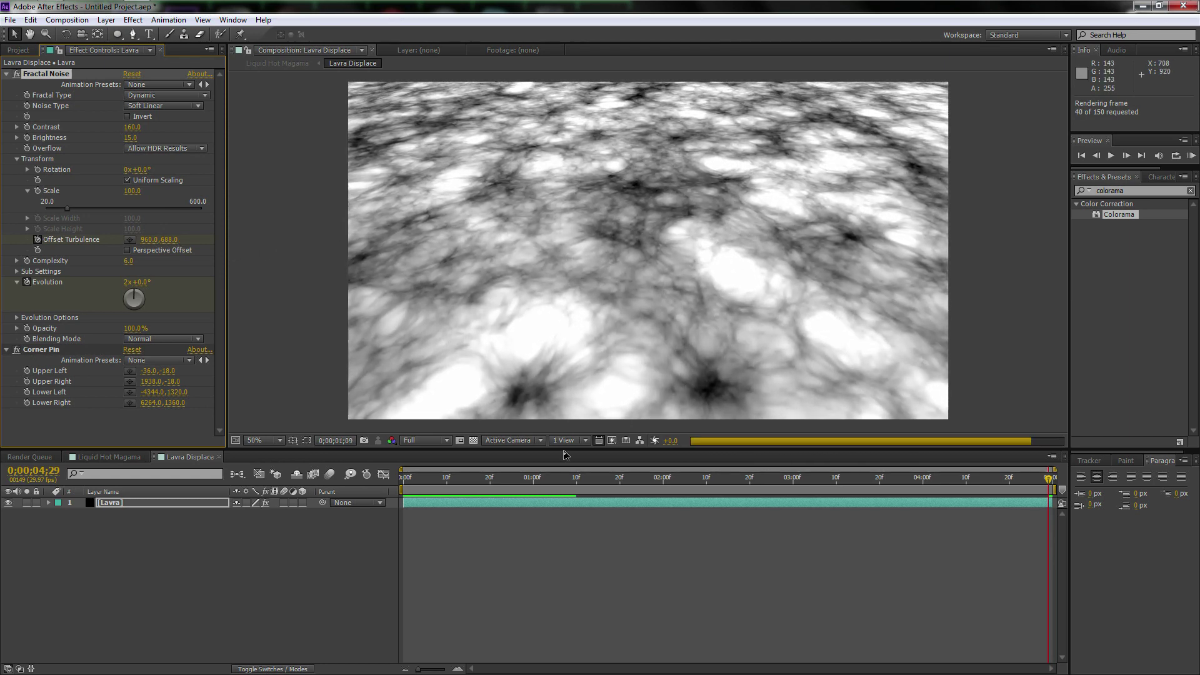
pyautogui.press('space')
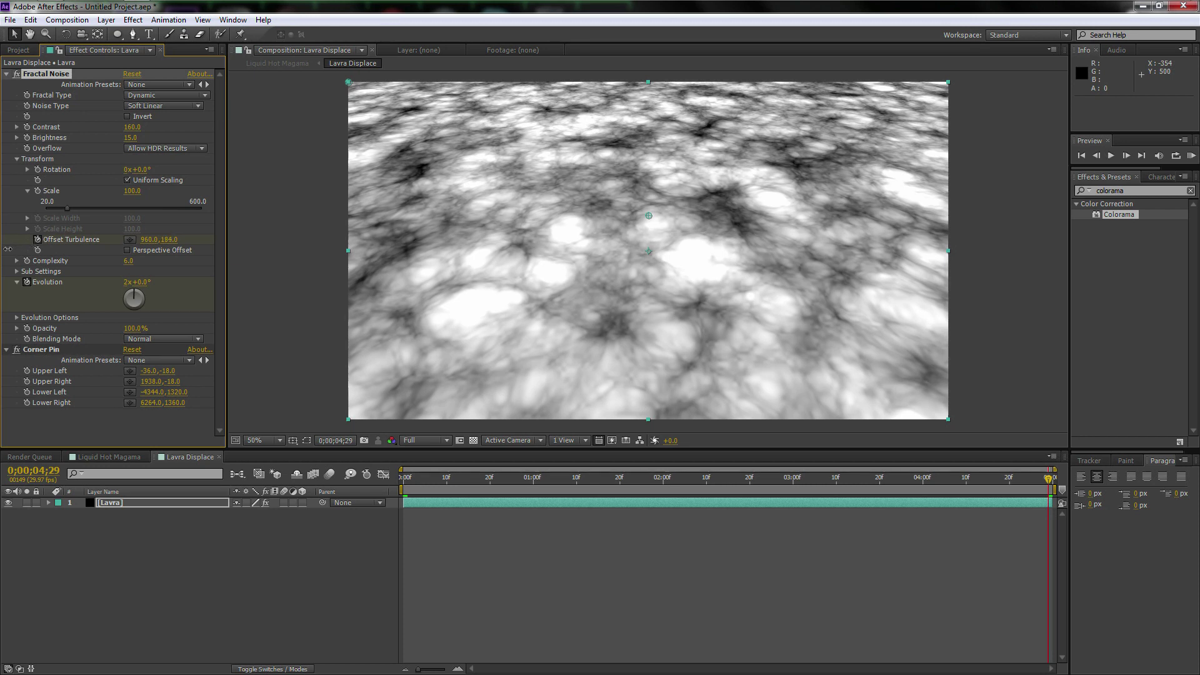
pyautogui.click(5, 253)
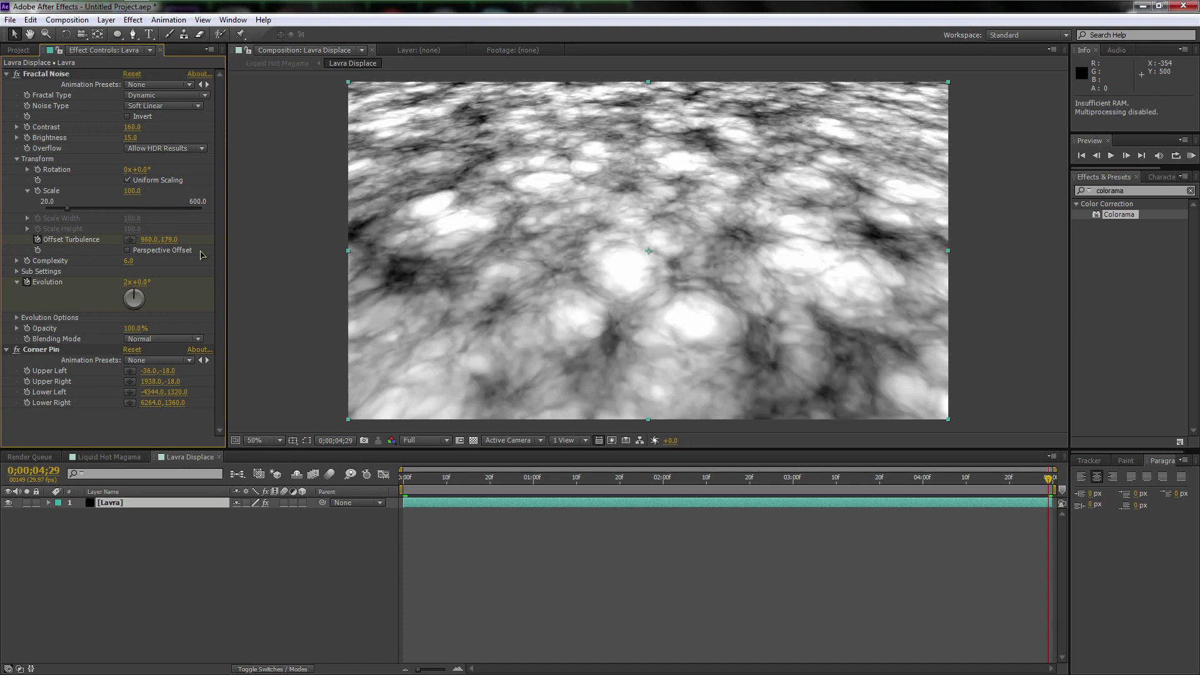
pyautogui.press('KP_0')
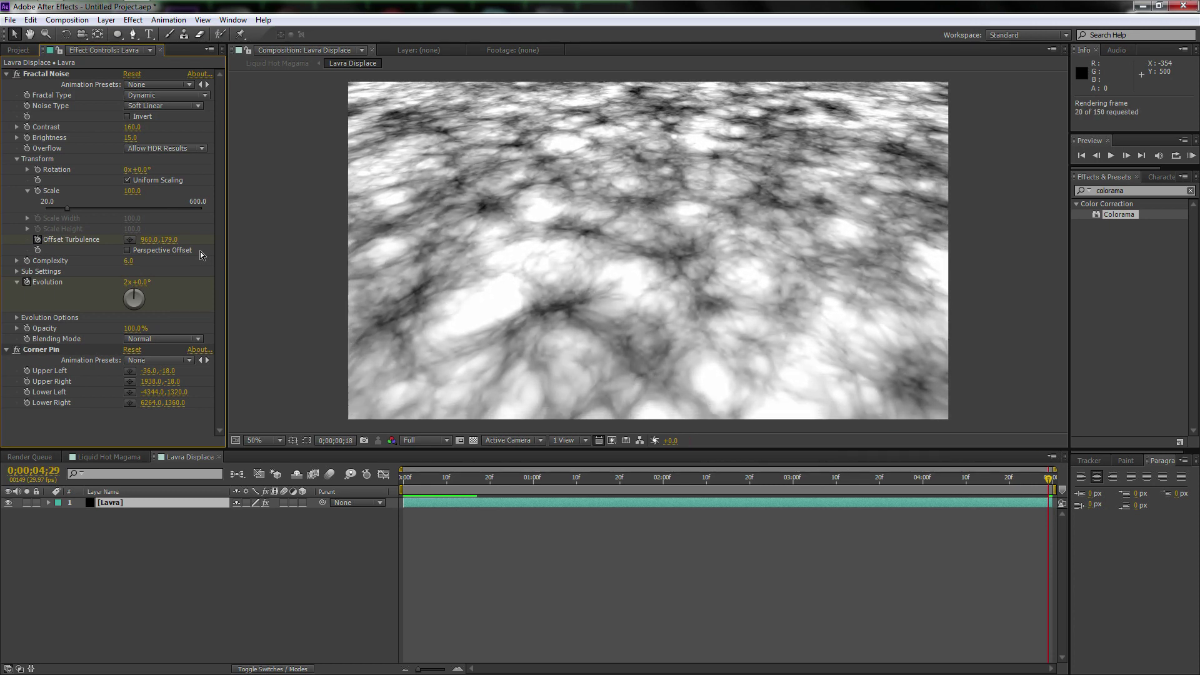
pyautogui.press('space')
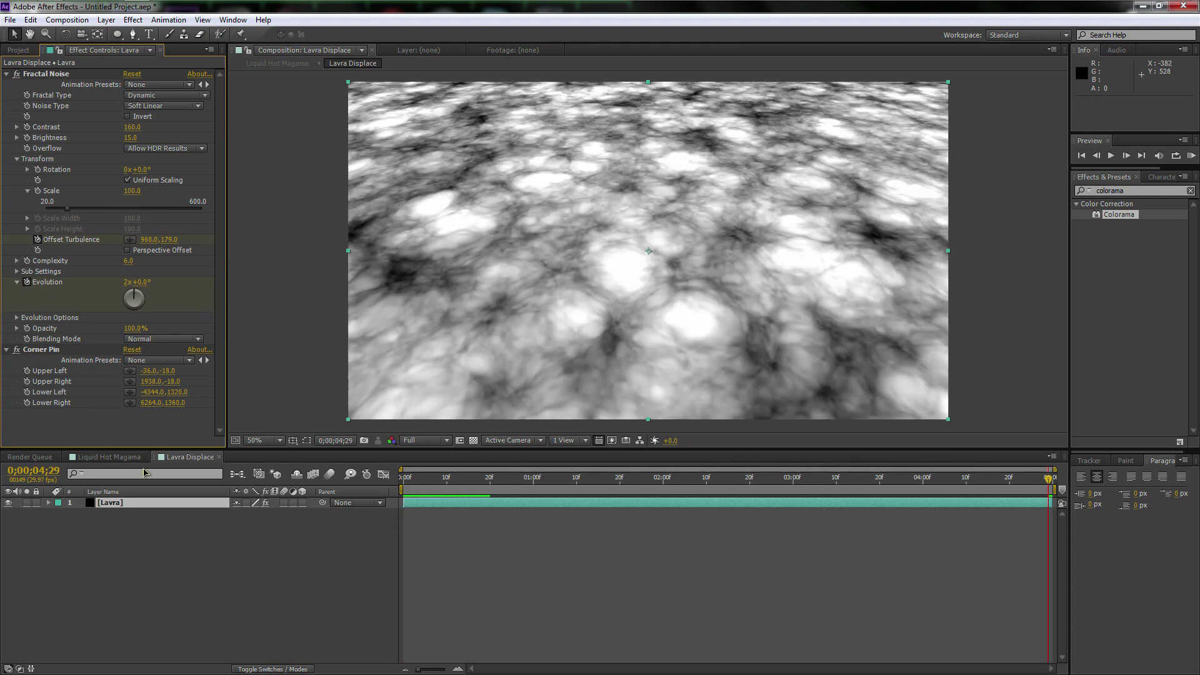
# Step: Switch to the Liquid Hot Magama comp and scrub the timeline to see the lava move
pyautogui.click(103, 457)
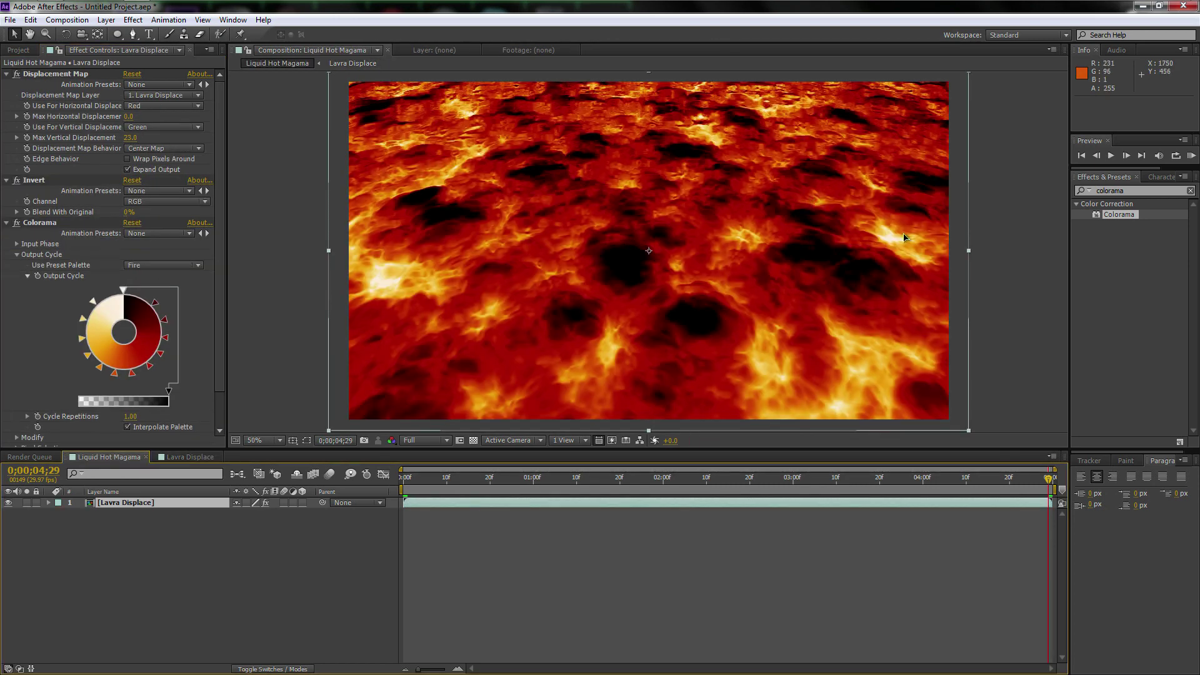
pyautogui.moveTo(447, 478); pyautogui.dragTo(529, 478)
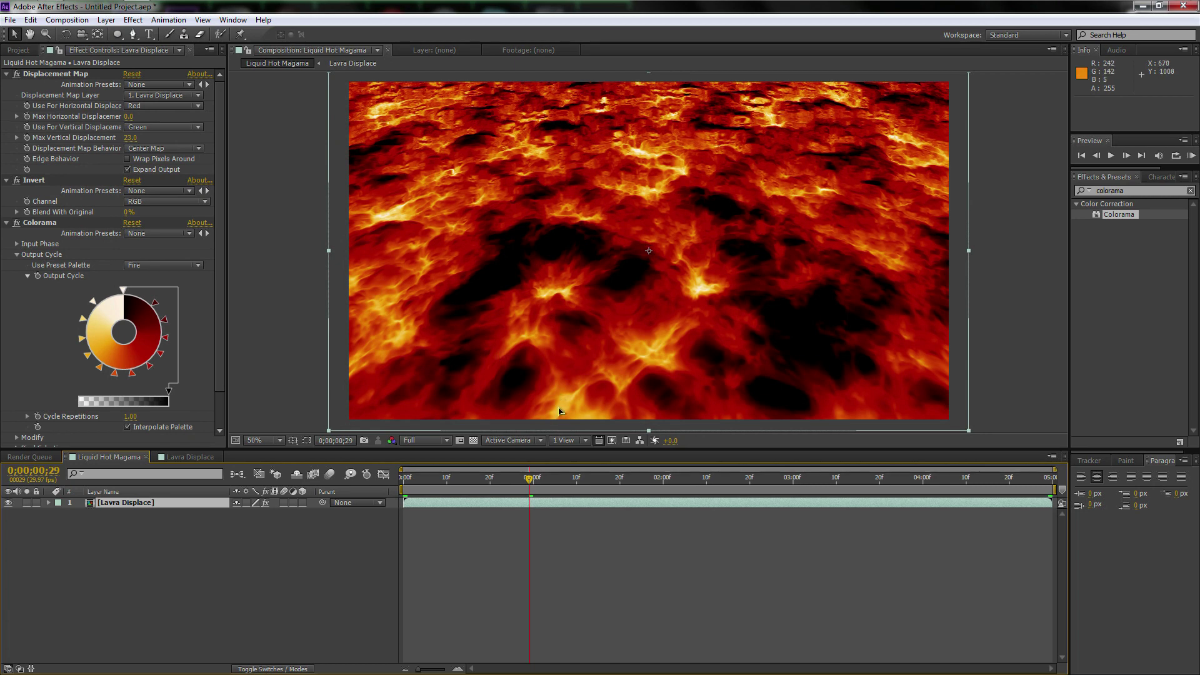
pyautogui.moveTo(529, 478); pyautogui.dragTo(378, 482)
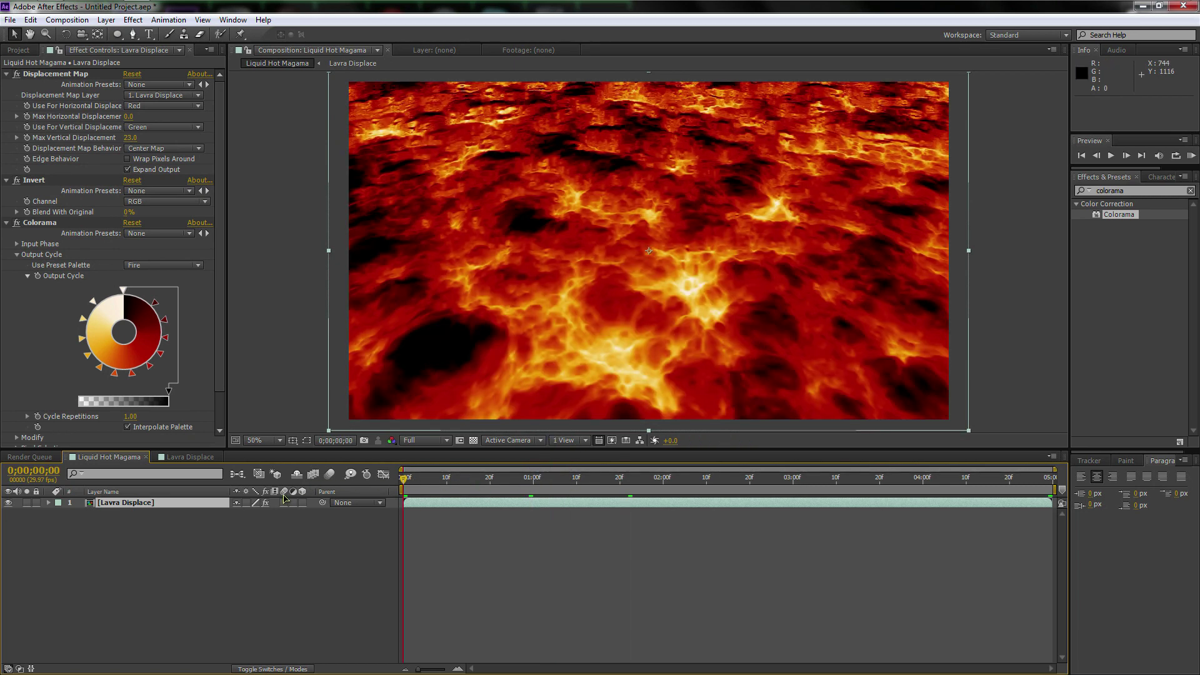
# Step: Add a new adjustment layer and duplicate it
pyautogui.rightClick(135, 537)
pyautogui.moveTo(166, 400)
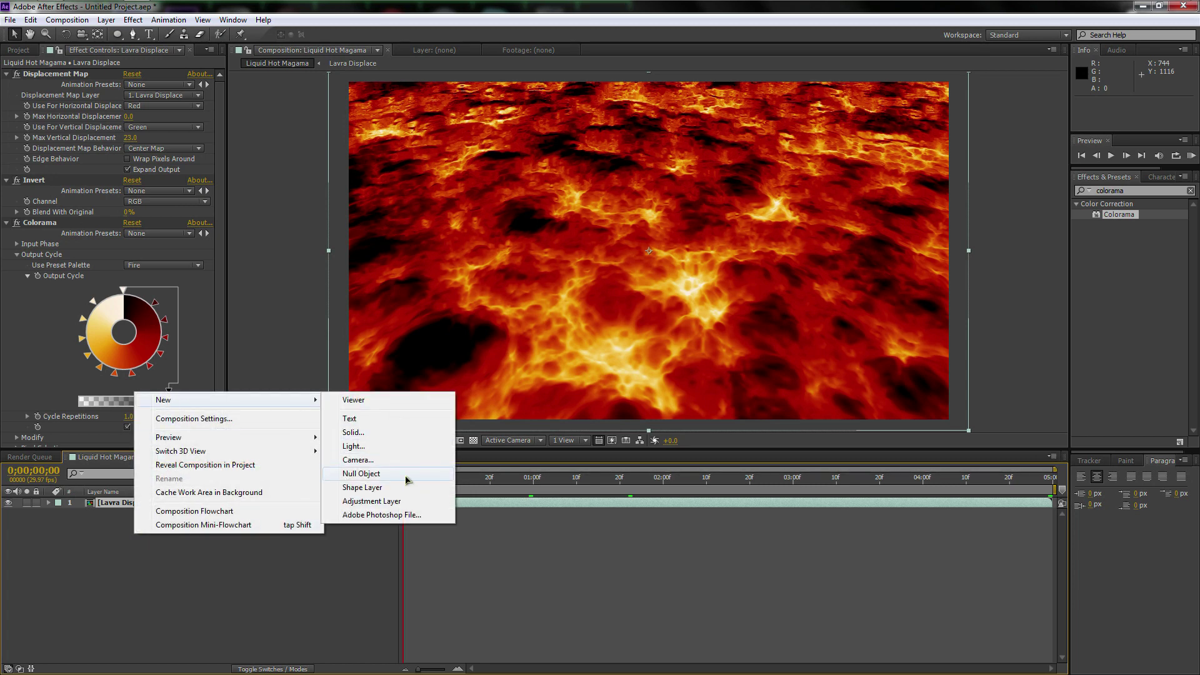
pyautogui.click(383, 500)
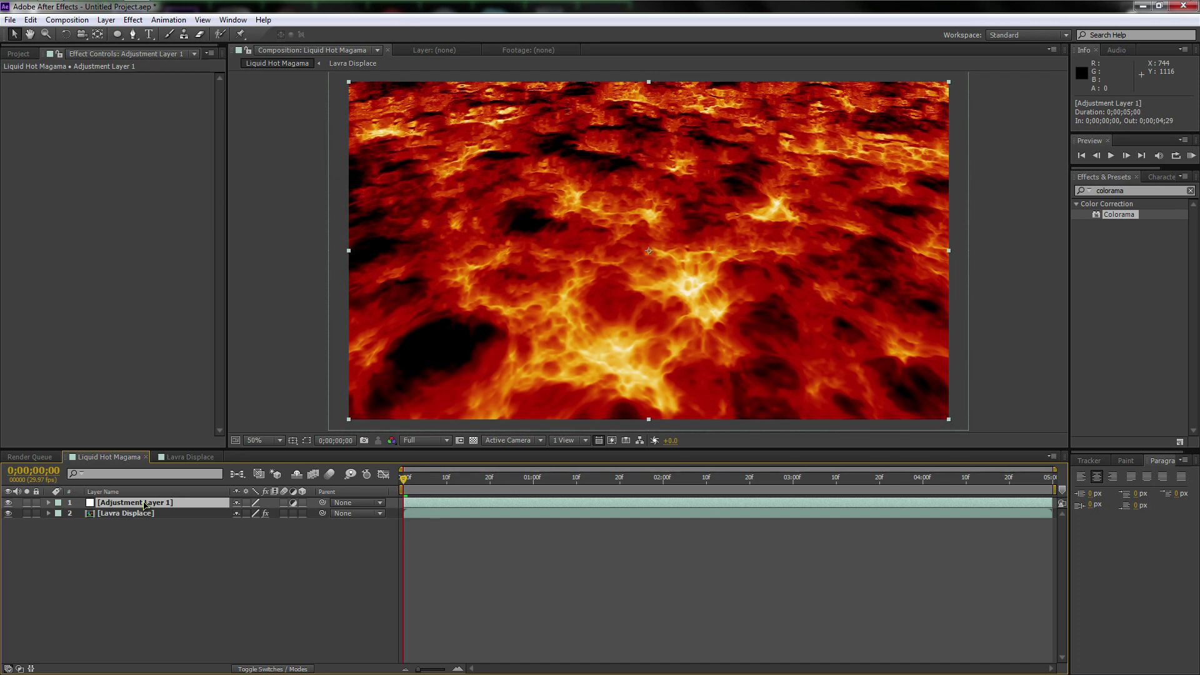
pyautogui.hotkey('ctrl', 'd')
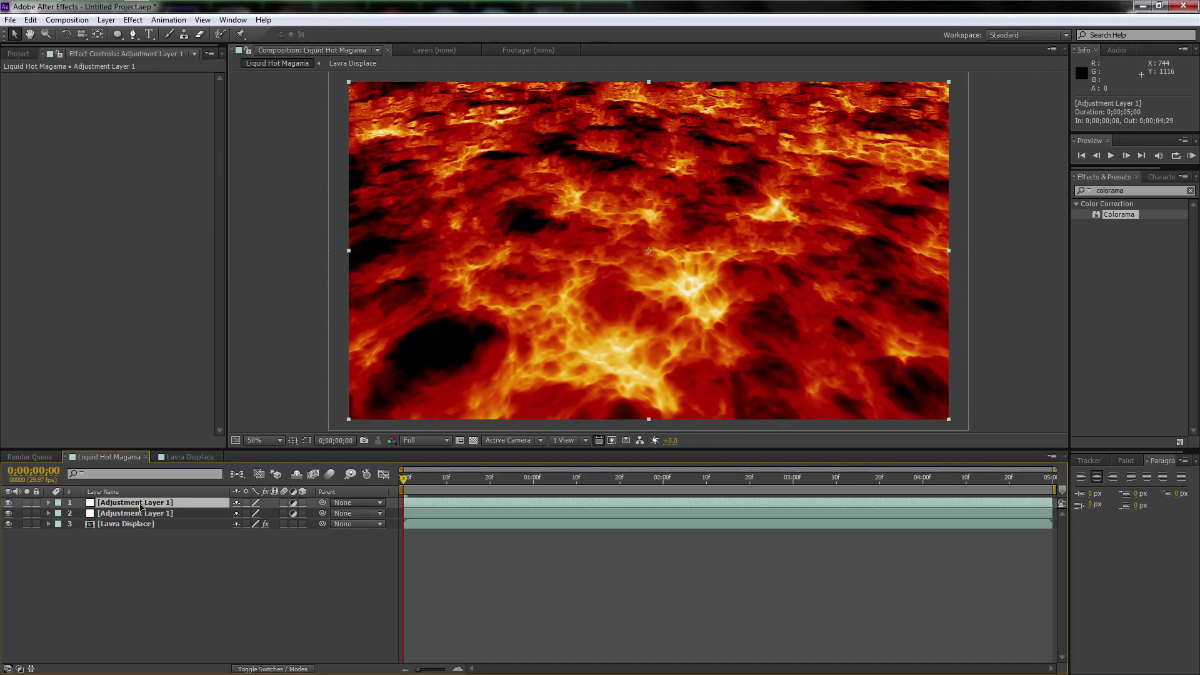
# Step: Rename the two adjustment layers 'DOF' and 'EDGE muffin'
pyautogui.click(160, 513)
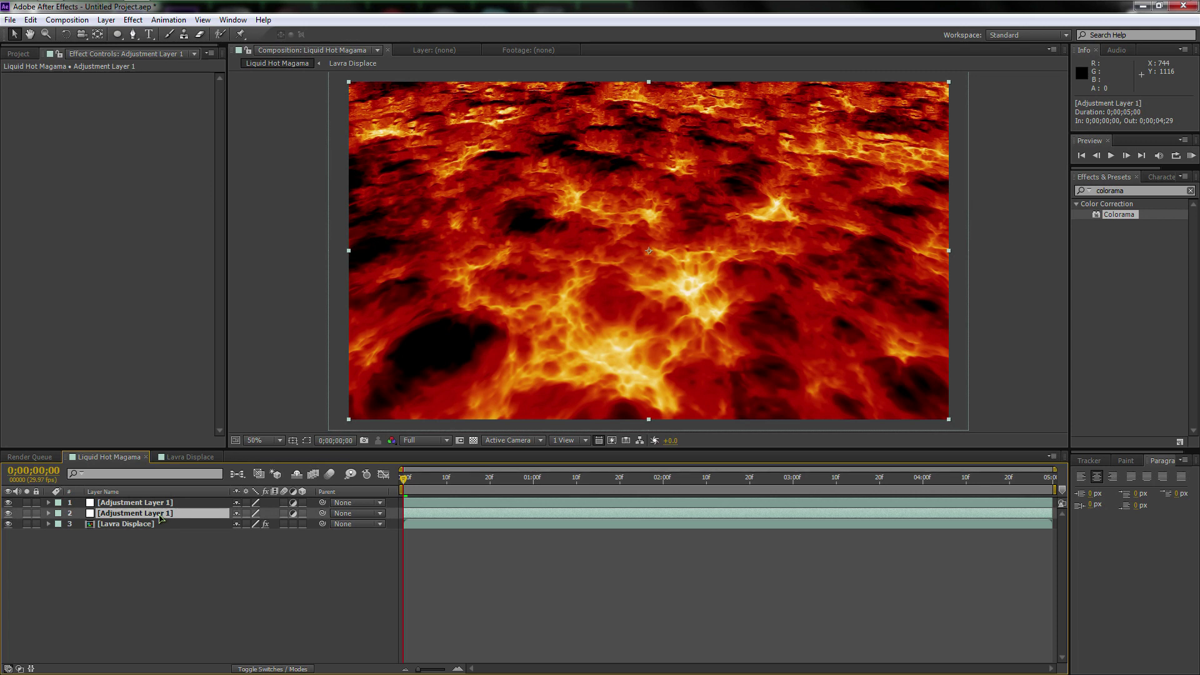
pyautogui.press('Return')
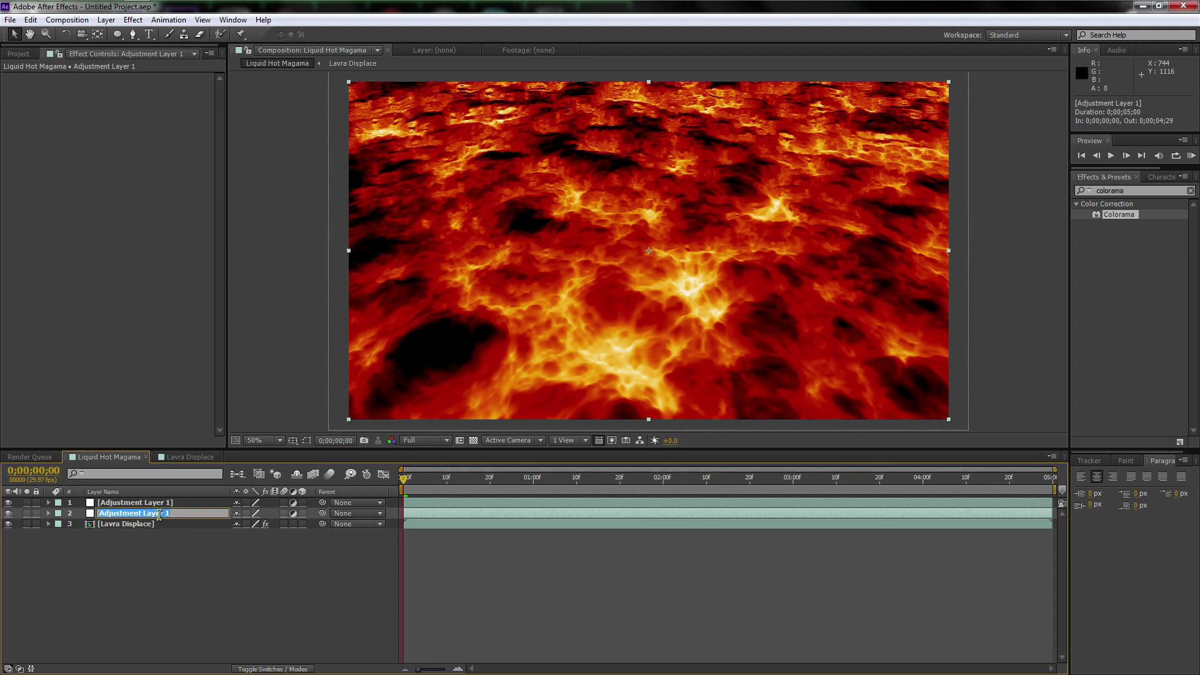
pyautogui.write('DOF')
pyautogui.click(169, 504)
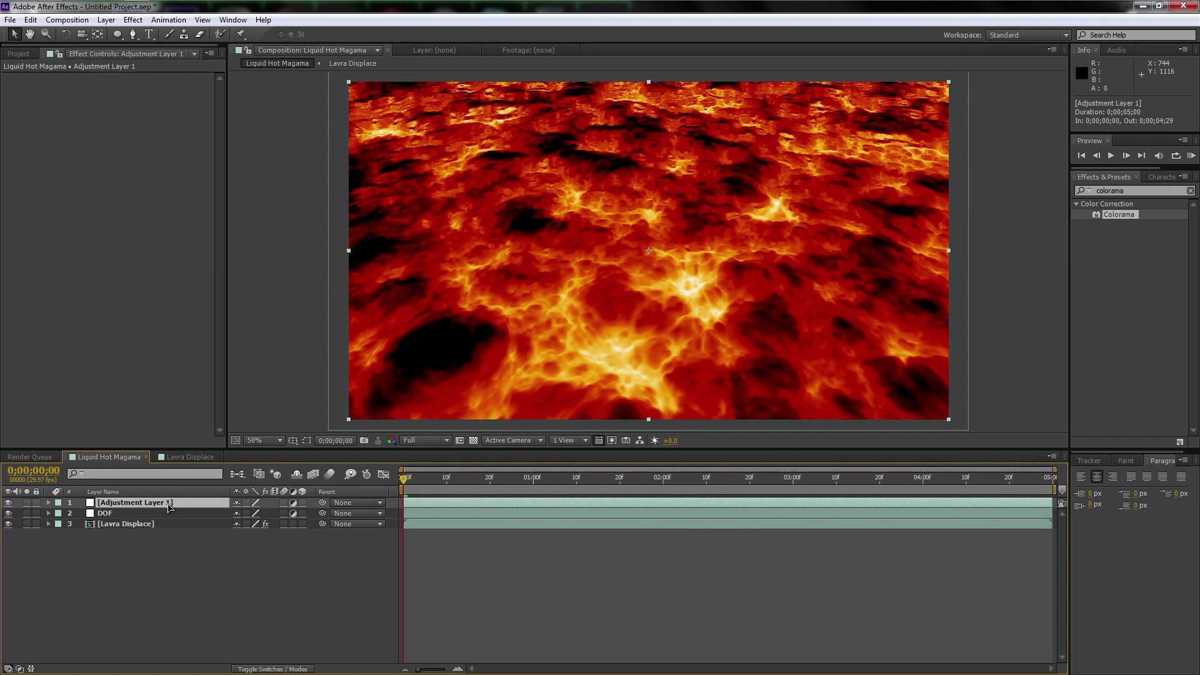
pyautogui.press('Return')
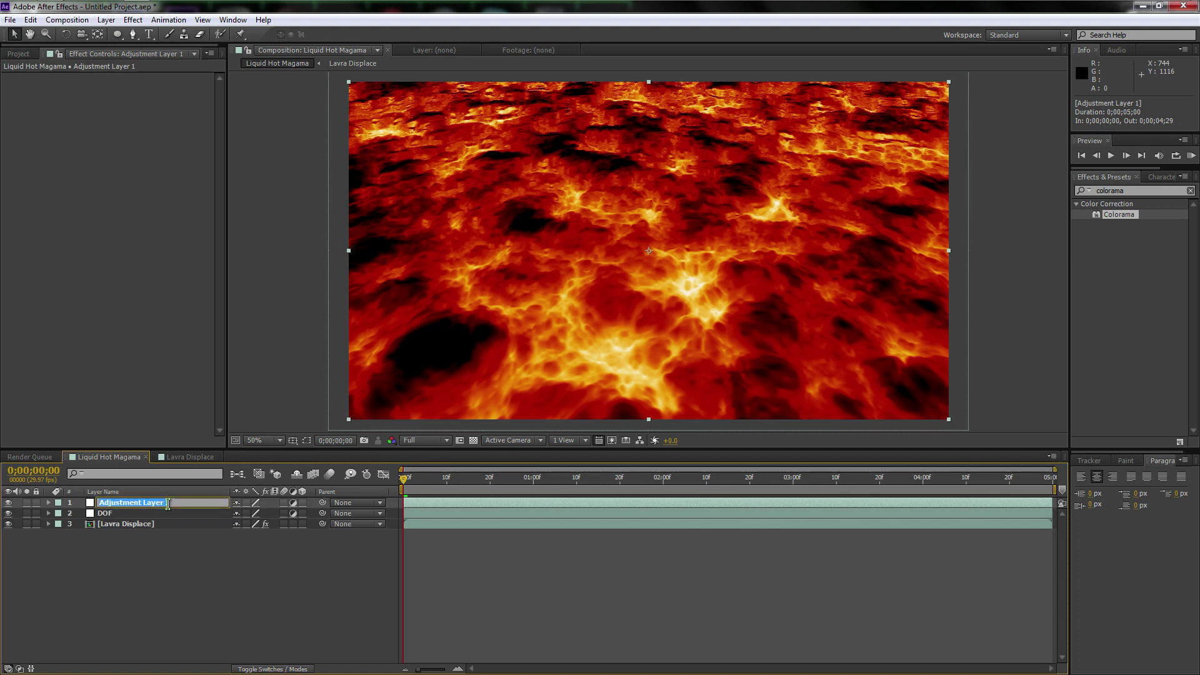
pyautogui.write('EDGE muffin')
pyautogui.click(133, 515)
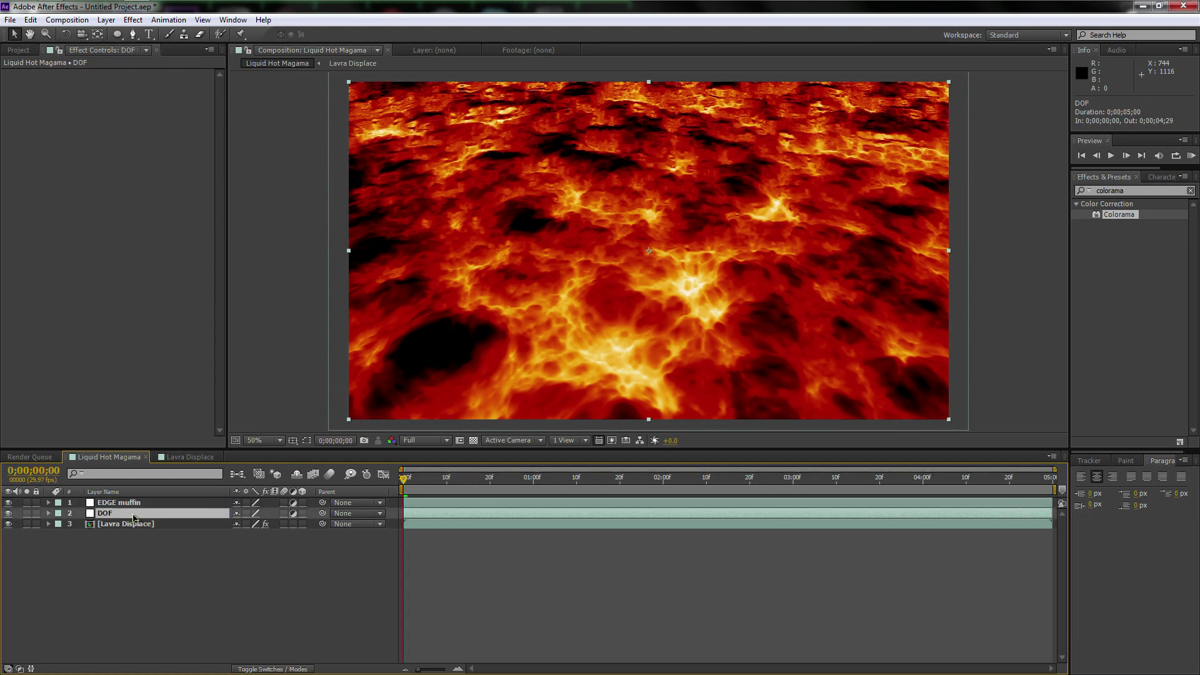
# Step: Search the effects for 'blur' and apply Camera Lens Blur to the DOF layer
pyautogui.click(1142, 192)
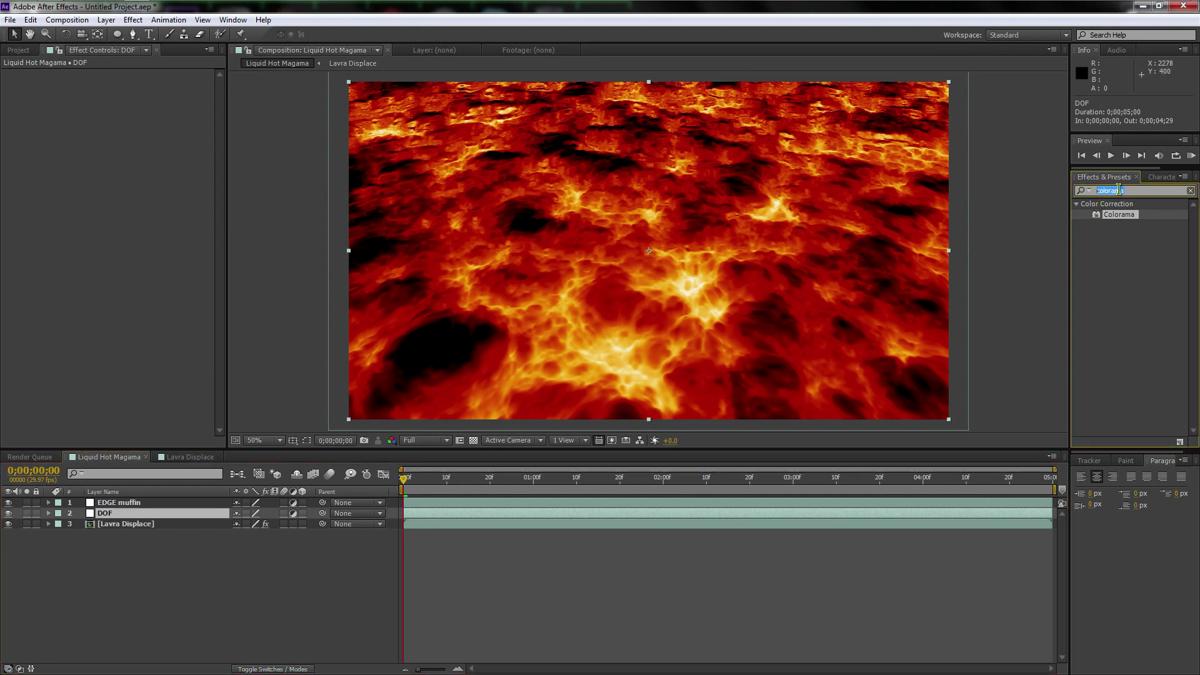
pyautogui.write('blur')
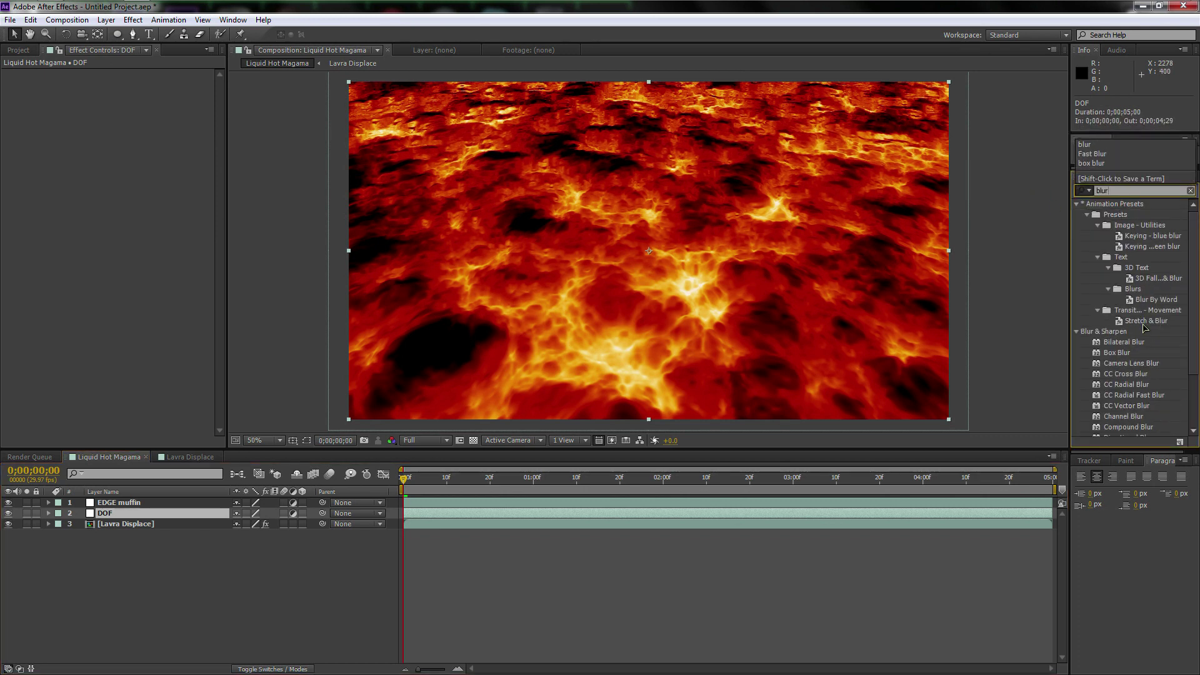
pyautogui.scroll(-2, 1141, 322)
pyautogui.click(1136, 319)
pyautogui.moveTo(1136, 320); pyautogui.dragTo(144, 513)
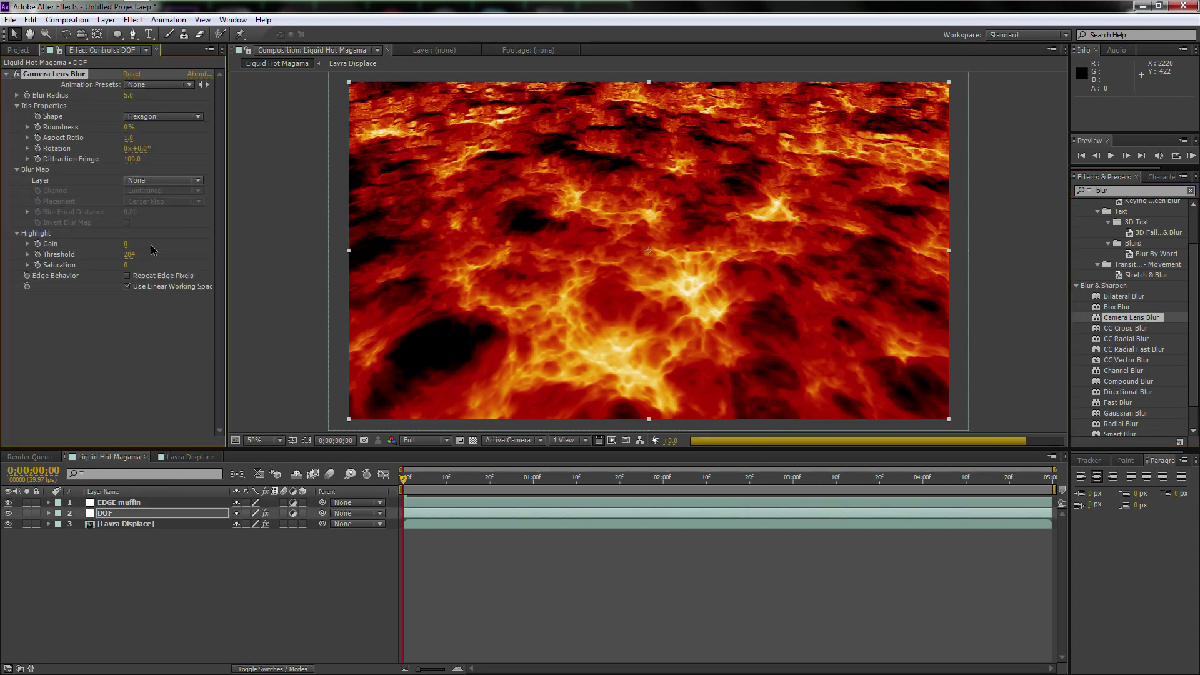
# Step: Enable Repeat Edge Pixels and set the Blur Radius to 9.0
pyautogui.click(129, 276)
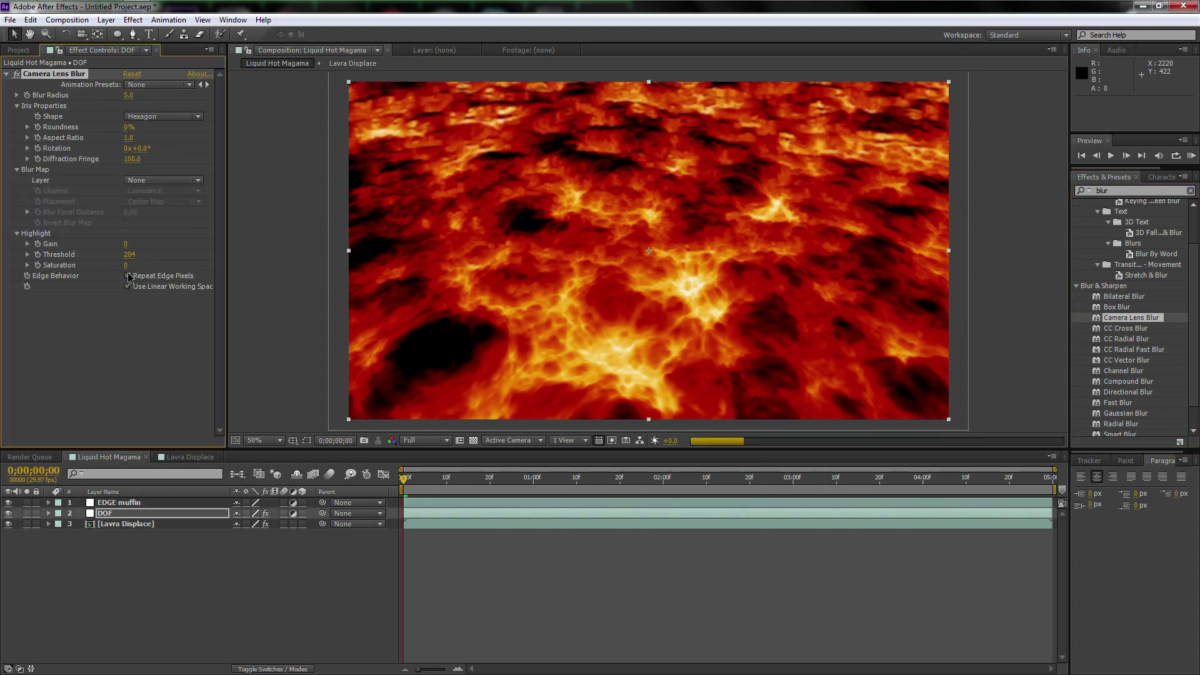
pyautogui.click(129, 96)
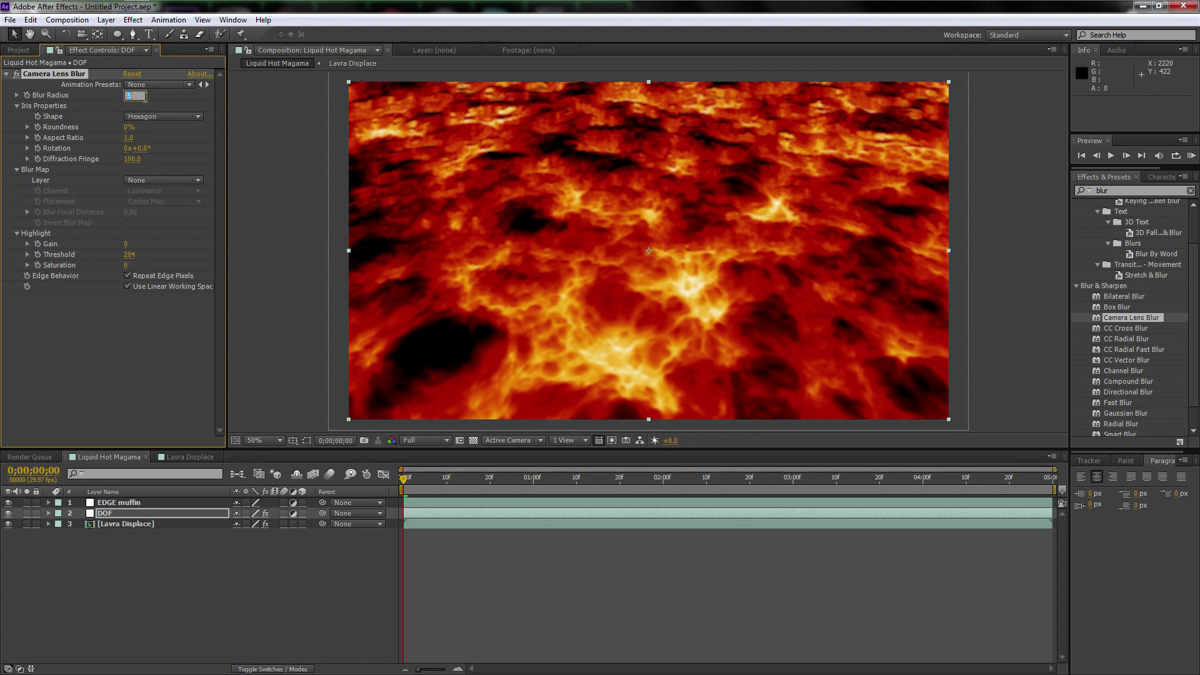
pyautogui.write('9')
pyautogui.press('Return')
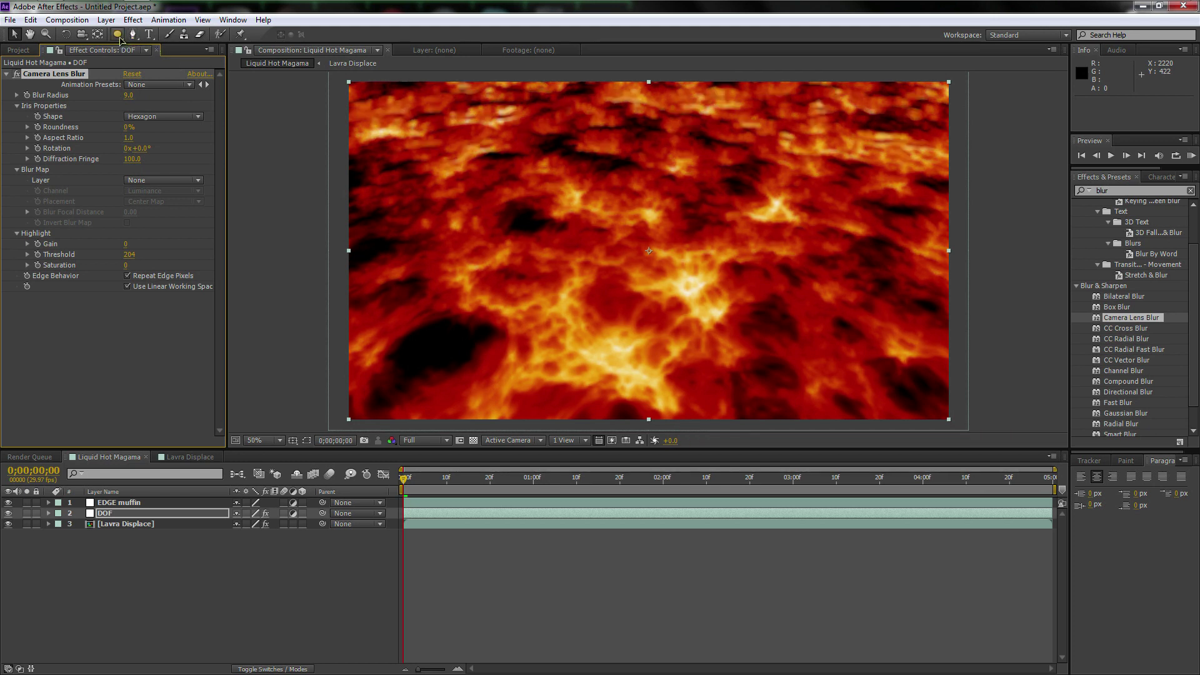
pyautogui.moveTo(118, 35); pyautogui.dragTo(167, 61)
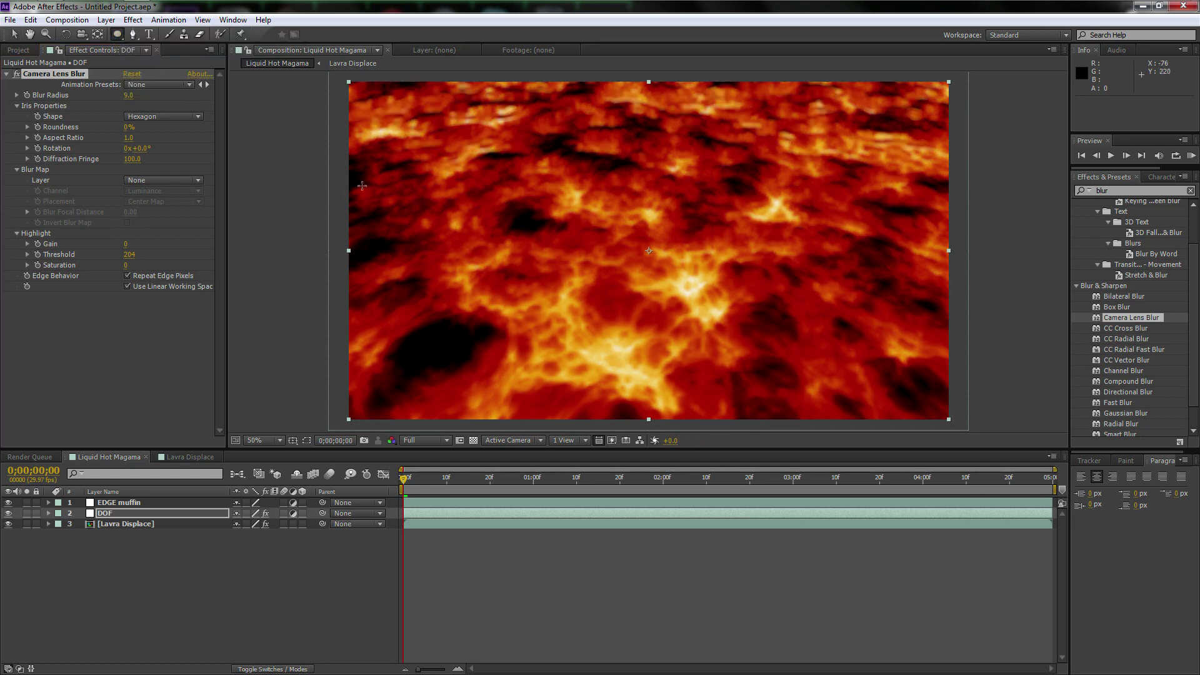
pyautogui.press(',')
pyautogui.press(',')
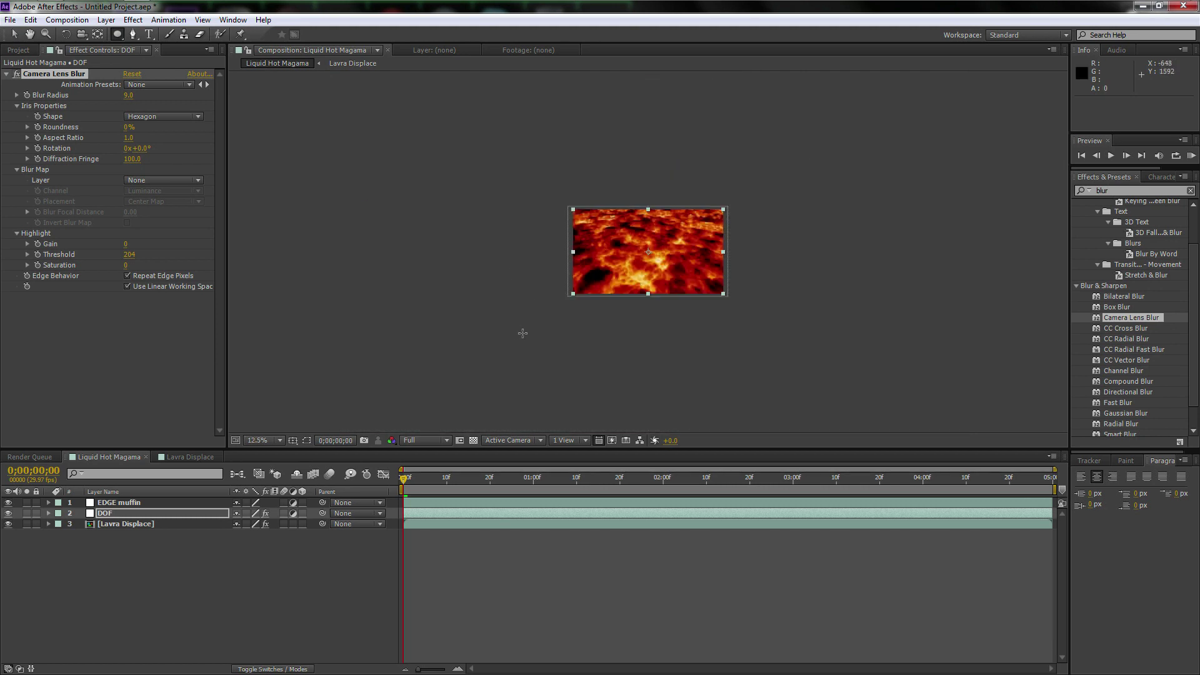
# Step: Draw an ellipse mask on DOF, invert it, and set its feather to 450 pixels
pyautogui.moveTo(506, 343); pyautogui.dragTo(783, 226)
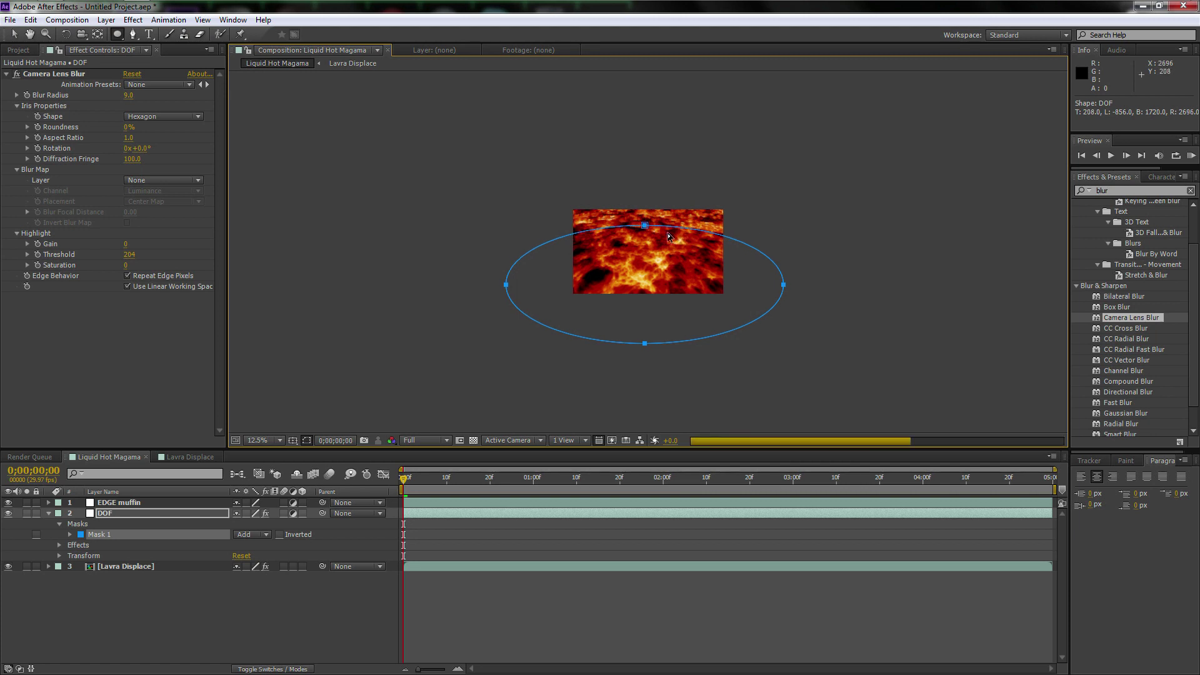
pyautogui.press('.')
pyautogui.press('.')
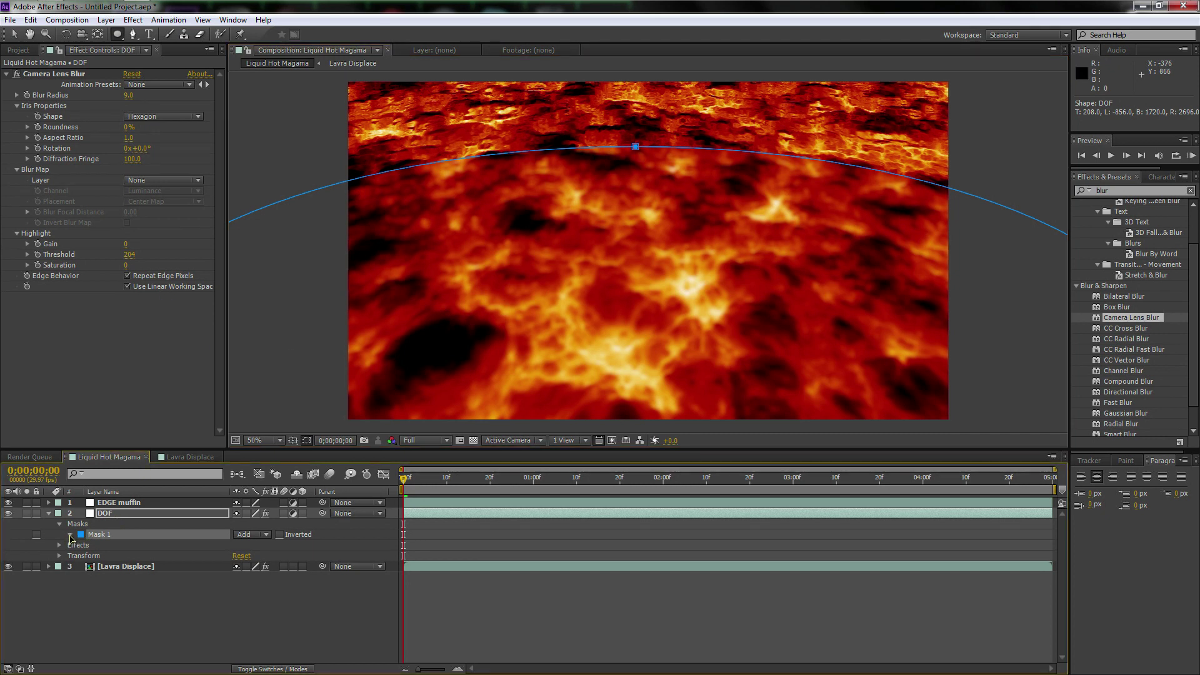
pyautogui.click(70, 535)
pyautogui.click(279, 535)
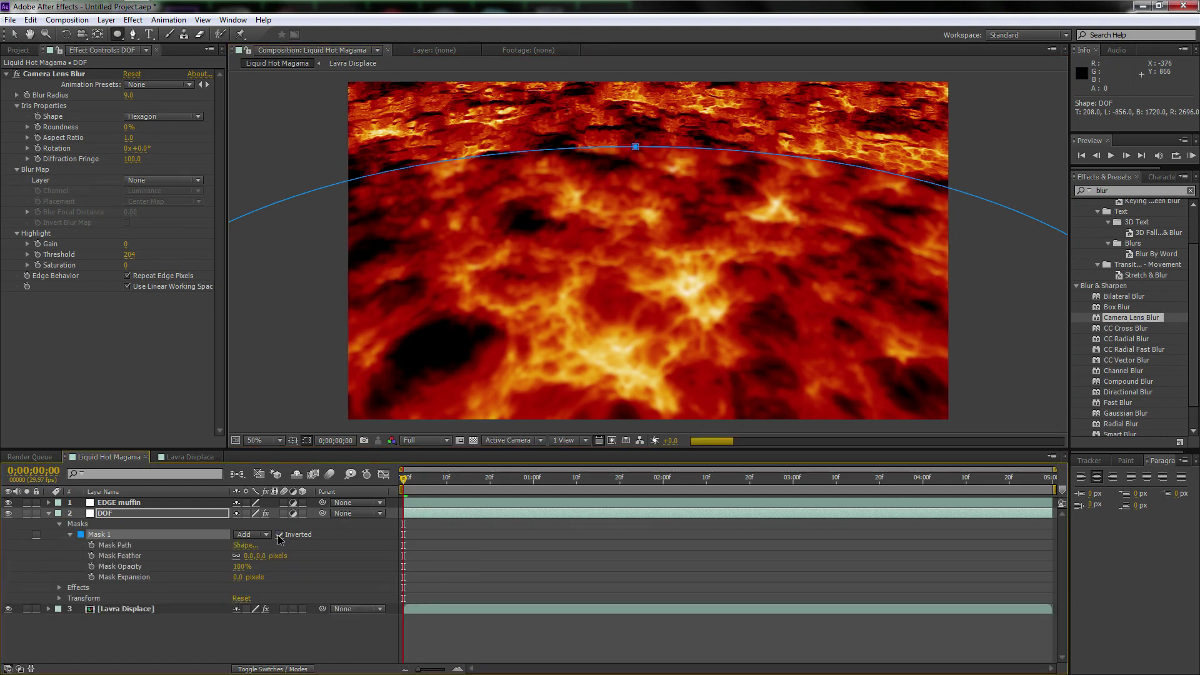
pyautogui.click(260, 556)
pyautogui.write('450')
pyautogui.press('Return')
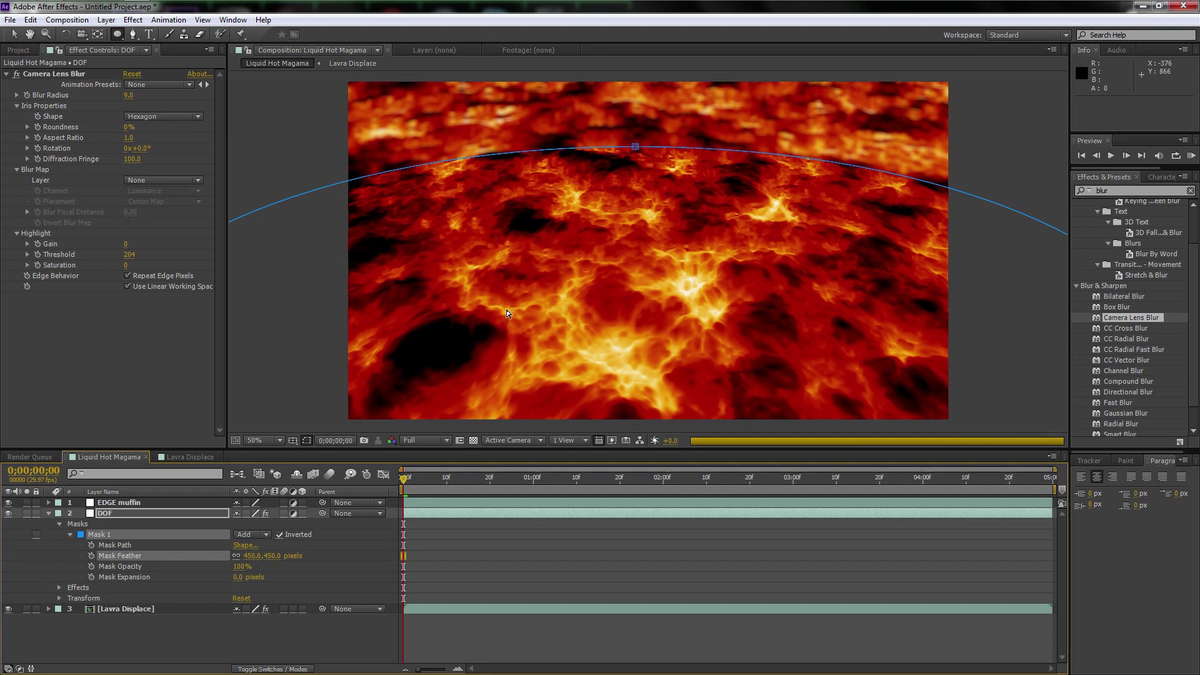
# Step: Raise the ellipse mask's top vertex slightly and collapse the DOF layer
pyautogui.click(13, 34)
pyautogui.moveTo(636, 149); pyautogui.dragTo(635, 143)
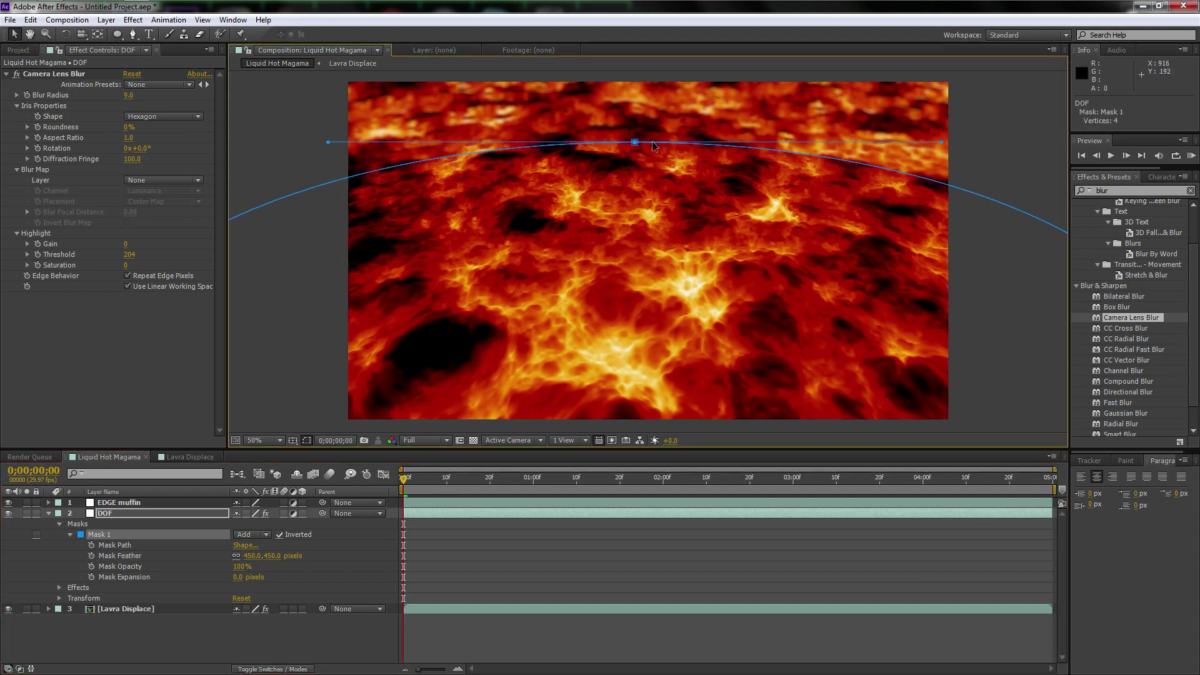
pyautogui.click(1026, 143)
pyautogui.click(1026, 143)
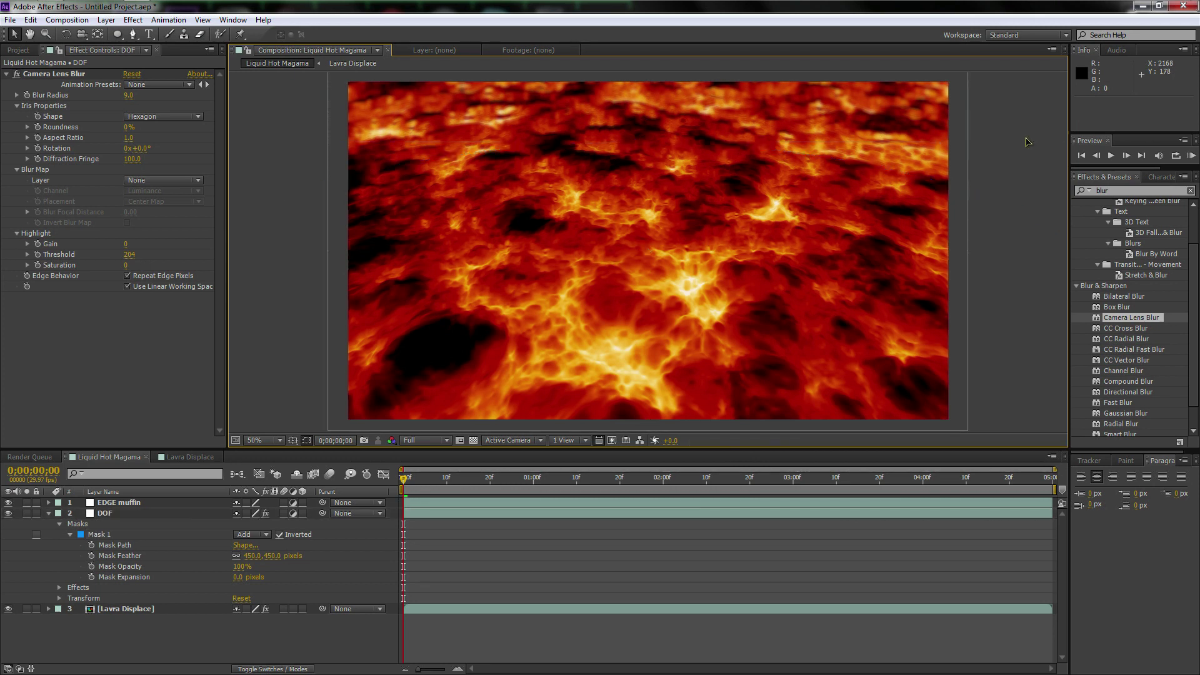
pyautogui.click(49, 513)
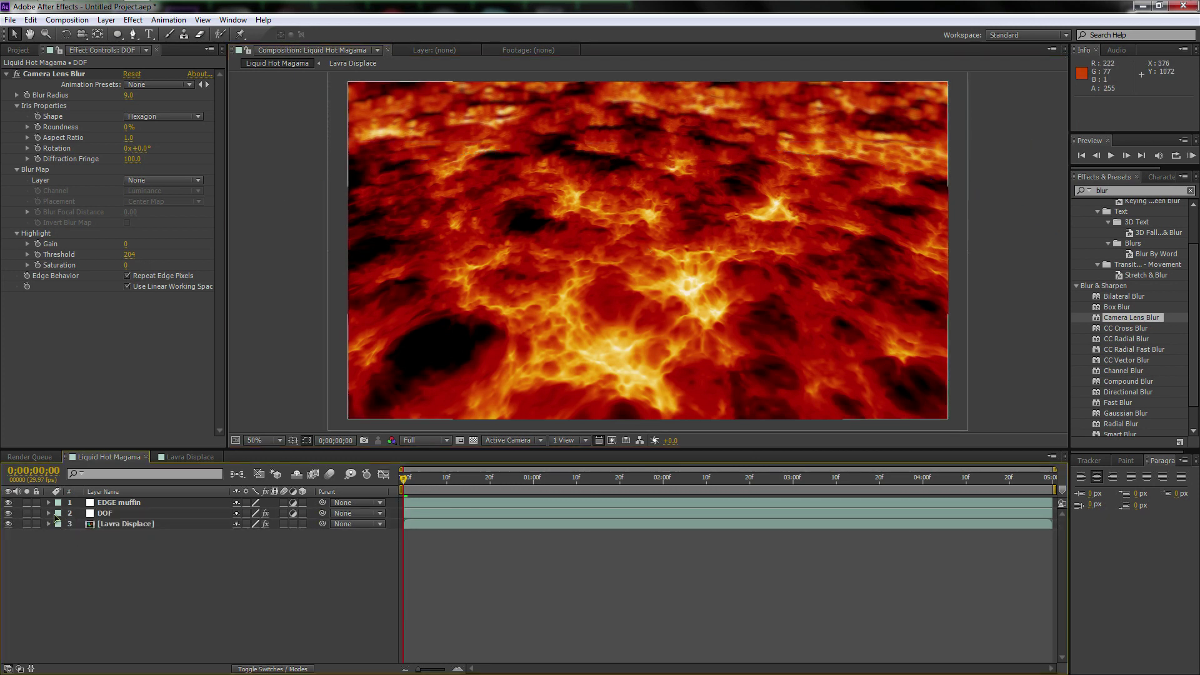
pyautogui.click(122, 503)
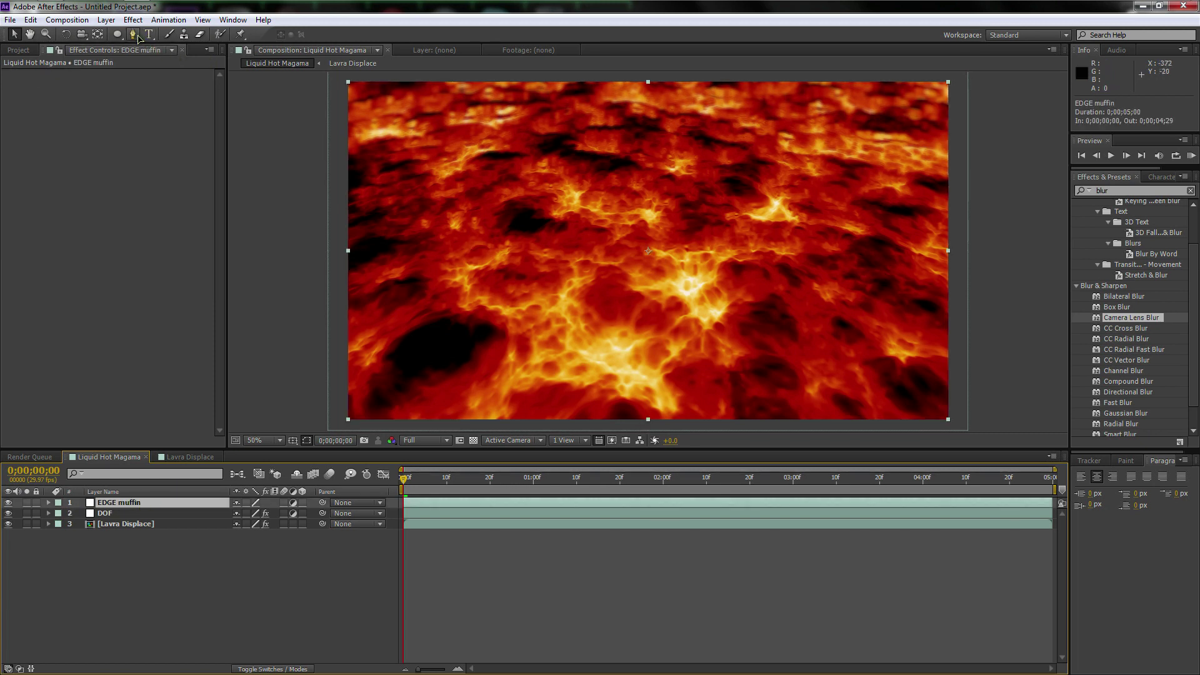
# Step: Pen-draw a closed eight-point Bezier mask on EDGE muffin along the frame top, curving below the lava
pyautogui.moveTo(132, 34); pyautogui.dragTo(139, 36)
pyautogui.press(',')
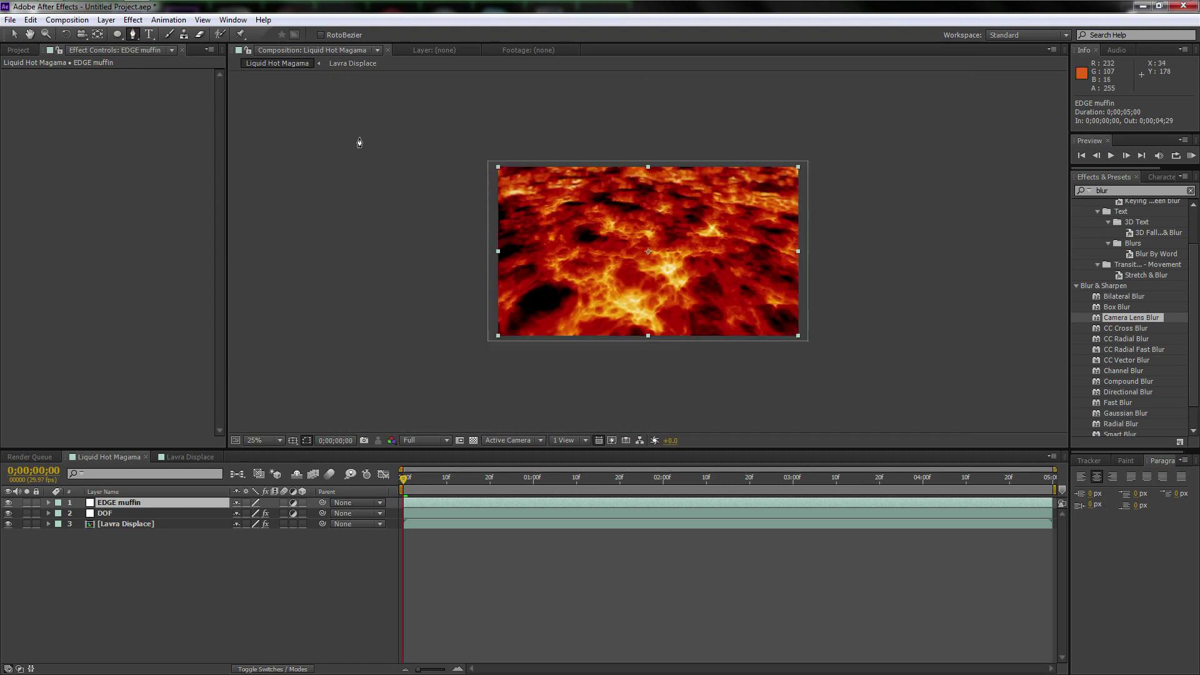
pyautogui.click(729, 380)
pyautogui.moveTo(773, 211)
pyautogui.mouseDown()
pyautogui.moveTo(777, 199)
pyautogui.moveTo(763, 195)
pyautogui.mouseUp()
pyautogui.click(749, 183)
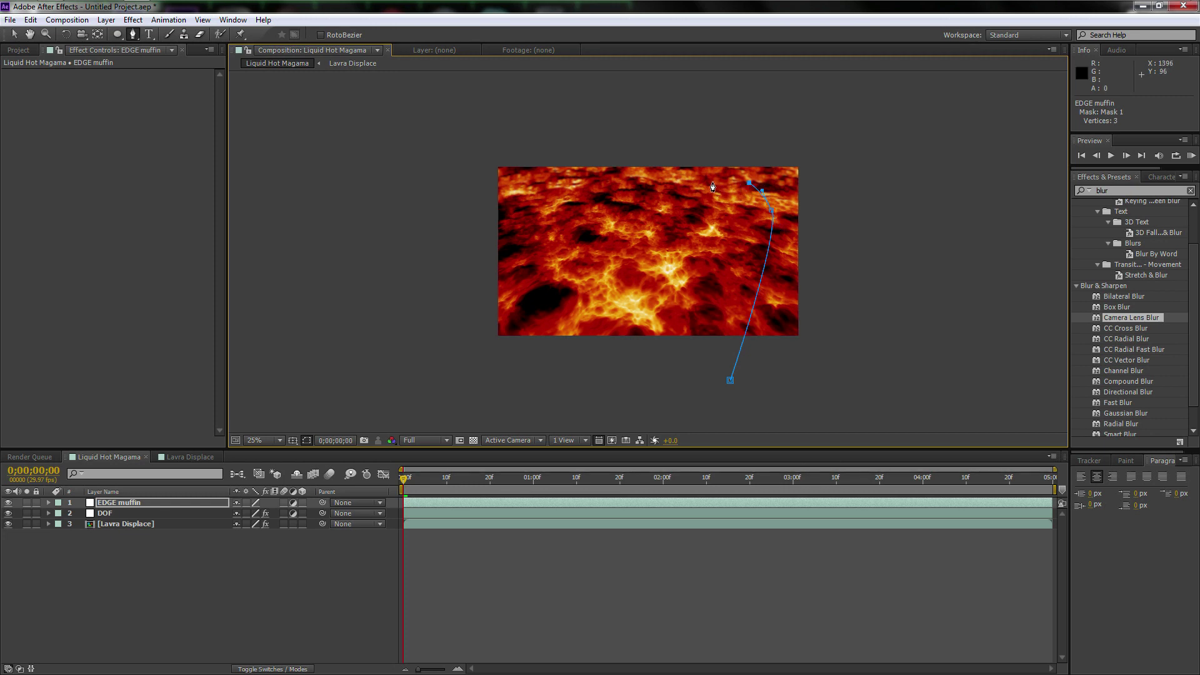
pyautogui.click(614, 180)
pyautogui.click(566, 180)
pyautogui.moveTo(534, 354); pyautogui.dragTo(576, 528)
pyautogui.moveTo(729, 380); pyautogui.dragTo(740, 387)
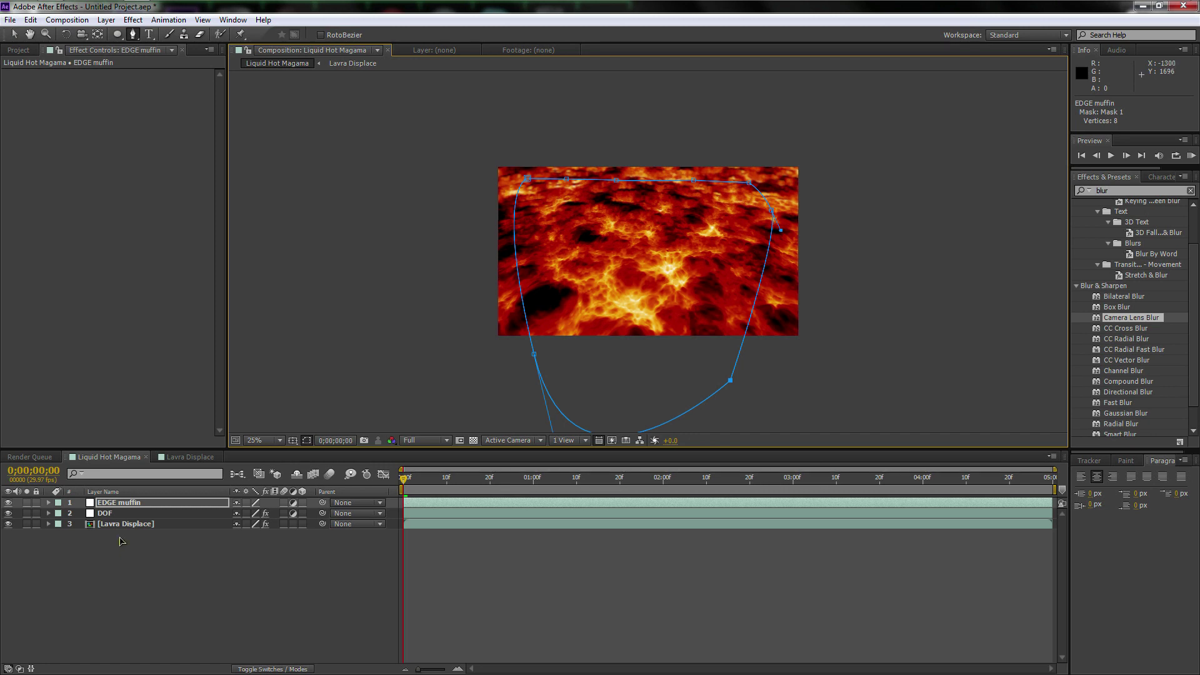
# Step: Search the effects for 'bright' and apply Brightness & Contrast to EDGE muffin
pyautogui.click(1103, 190)
pyautogui.write('bright')
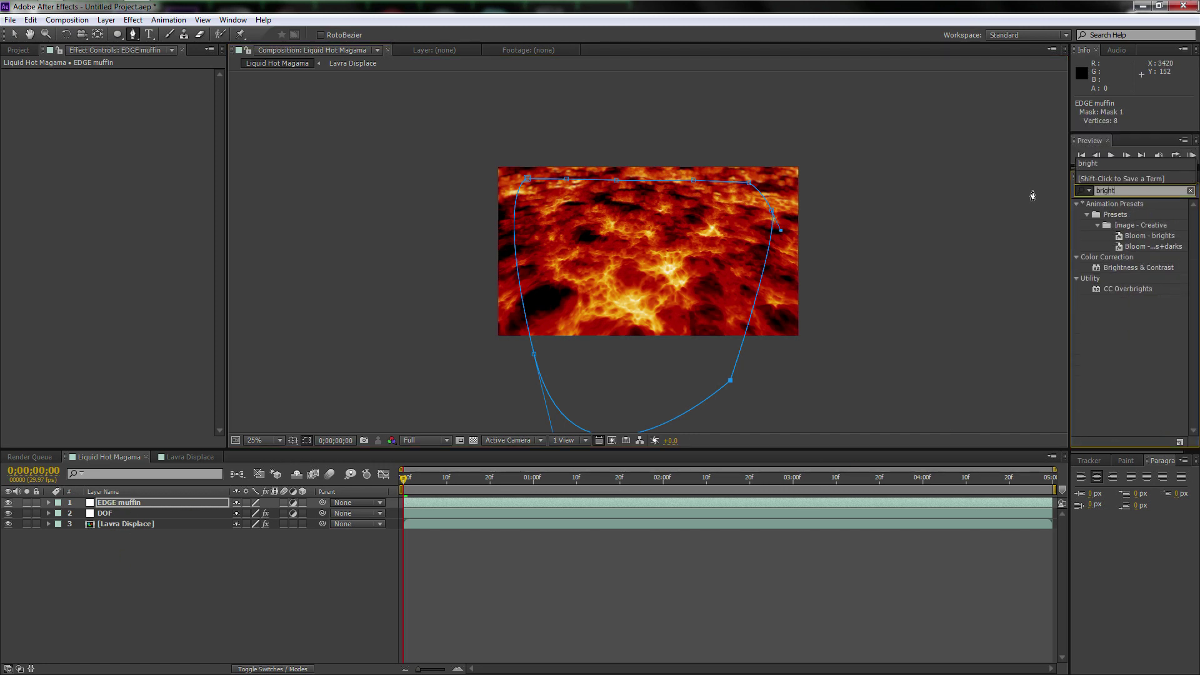
pyautogui.click(1136, 268)
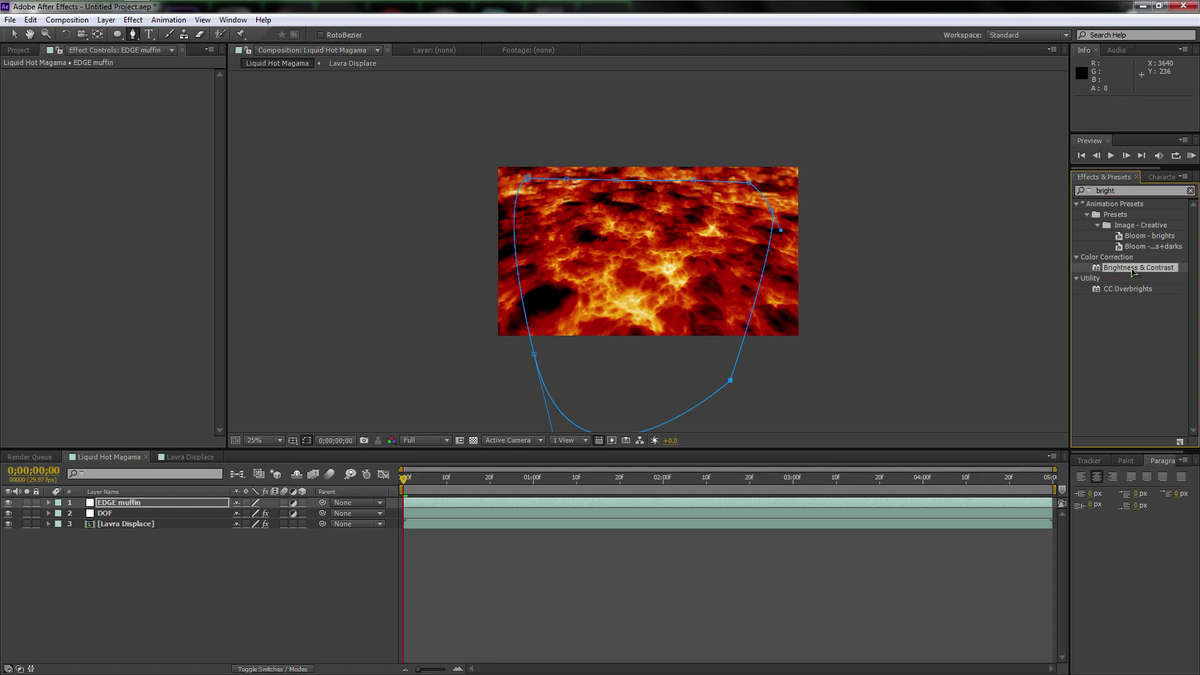
pyautogui.moveTo(1133, 269); pyautogui.dragTo(141, 500)
# Step: Set the Brightness & Contrast brightness to -100
pyautogui.press('v')
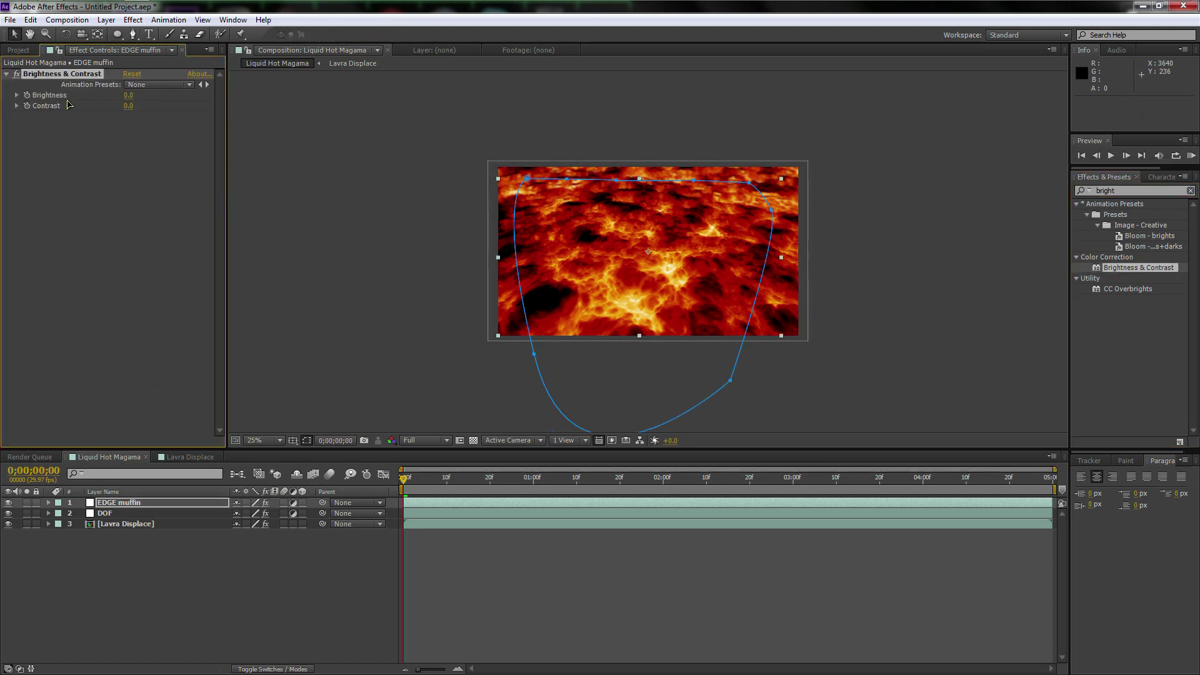
pyautogui.click(128, 95)
pyautogui.write('-100')
pyautogui.press('Return')
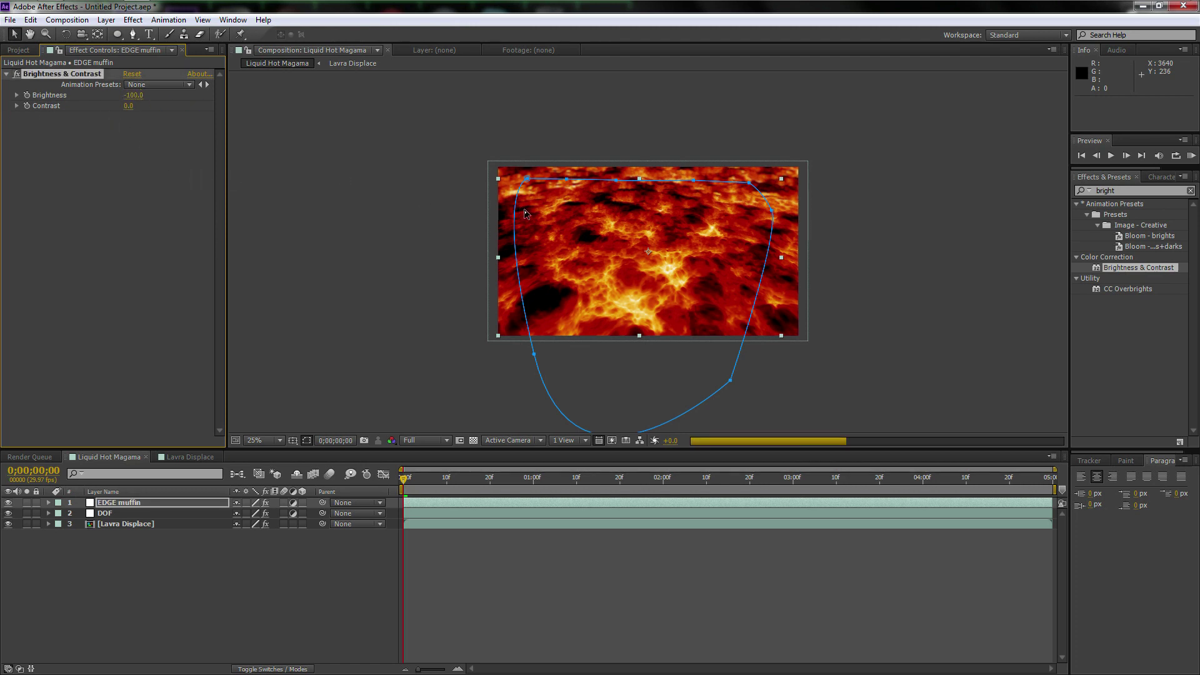
pyautogui.press('.')
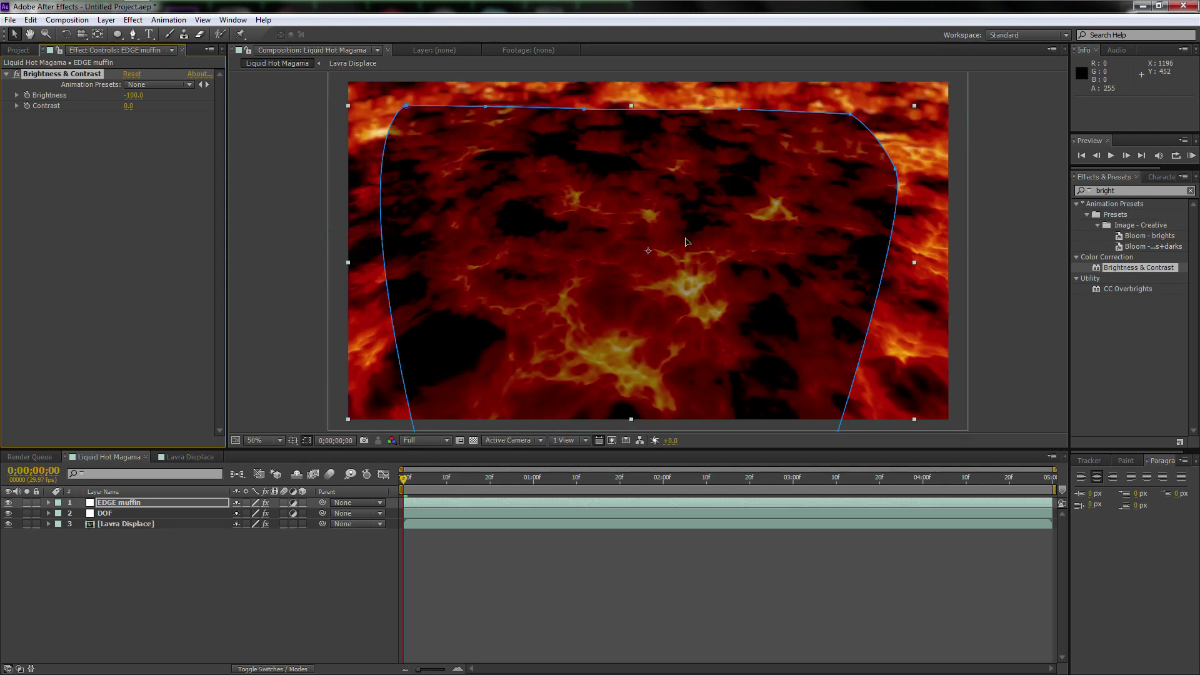
pyautogui.click(1013, 262)
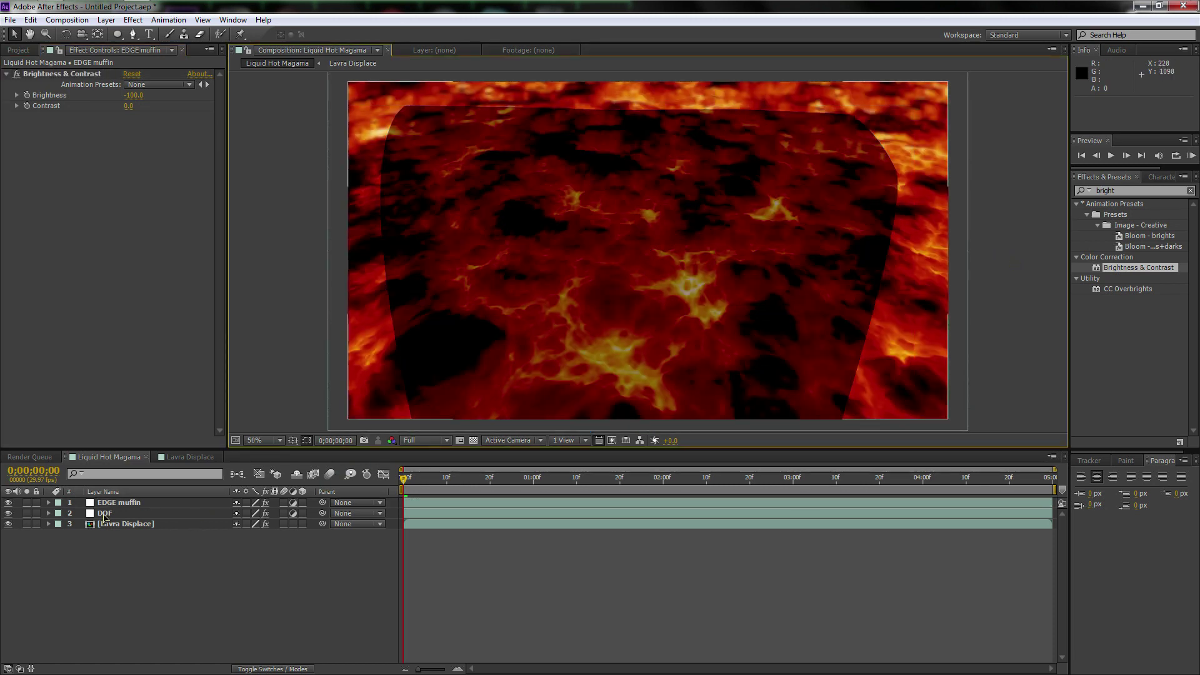
pyautogui.click(49, 503)
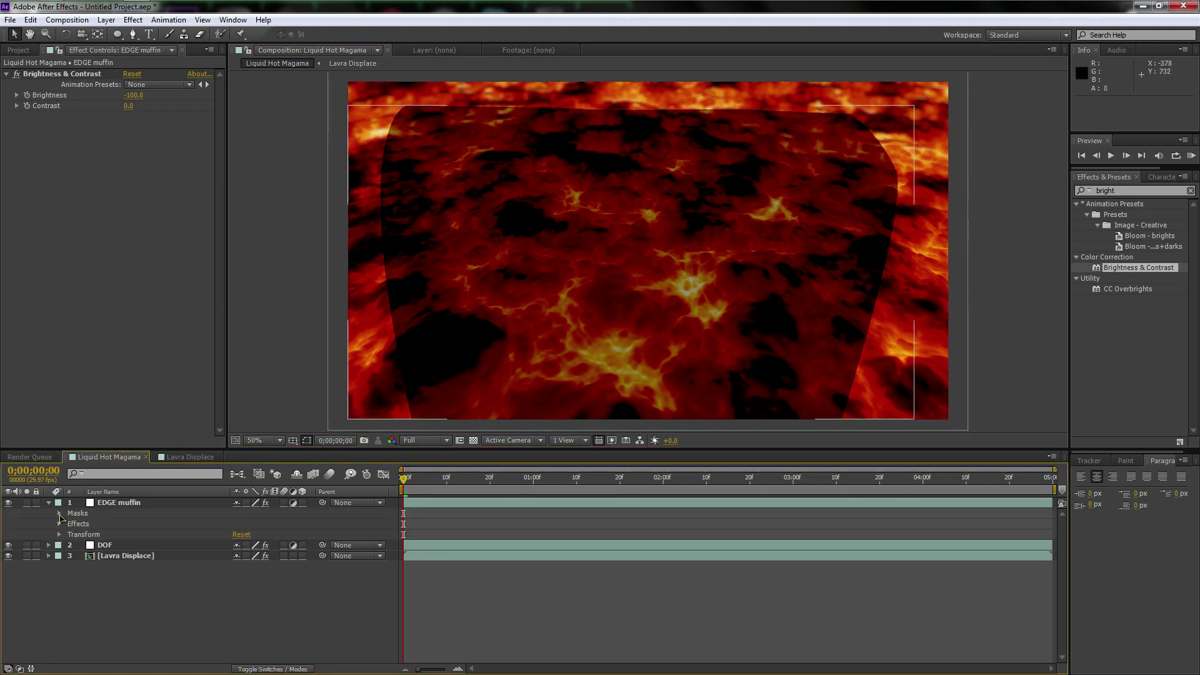
# Step: Invert EDGE muffin's Mask 1, feather it 250 pixels, and nudge its upper-right vertex
pyautogui.click(60, 514)
pyautogui.click(70, 524)
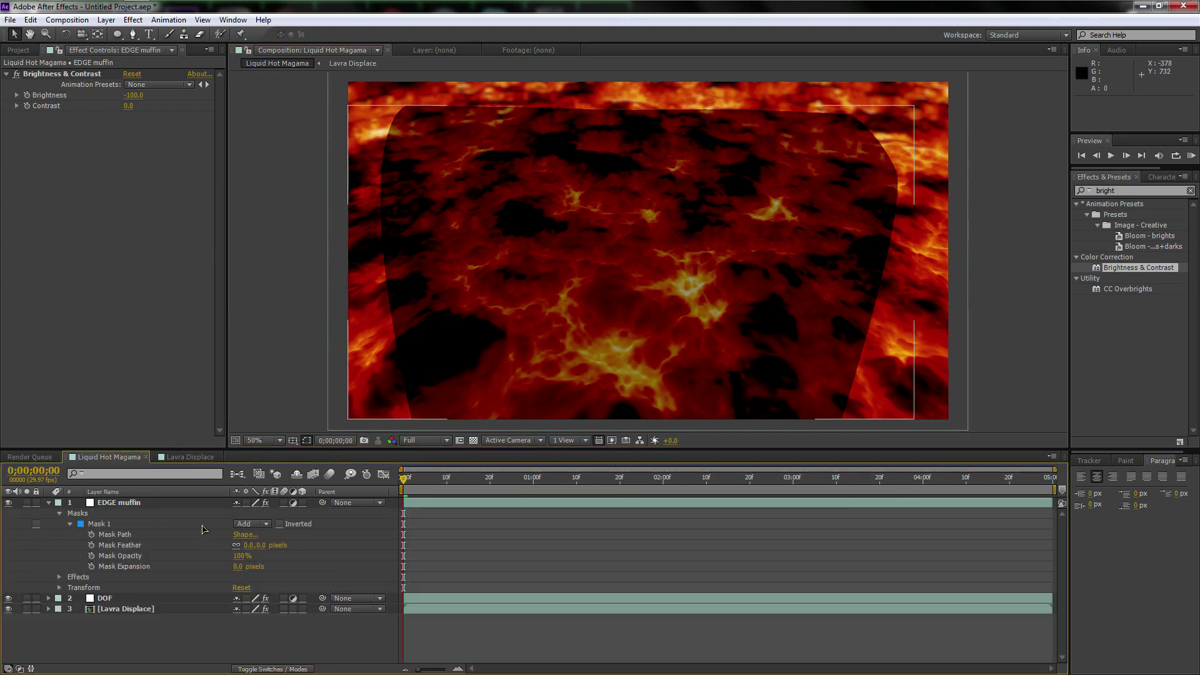
pyautogui.click(279, 524)
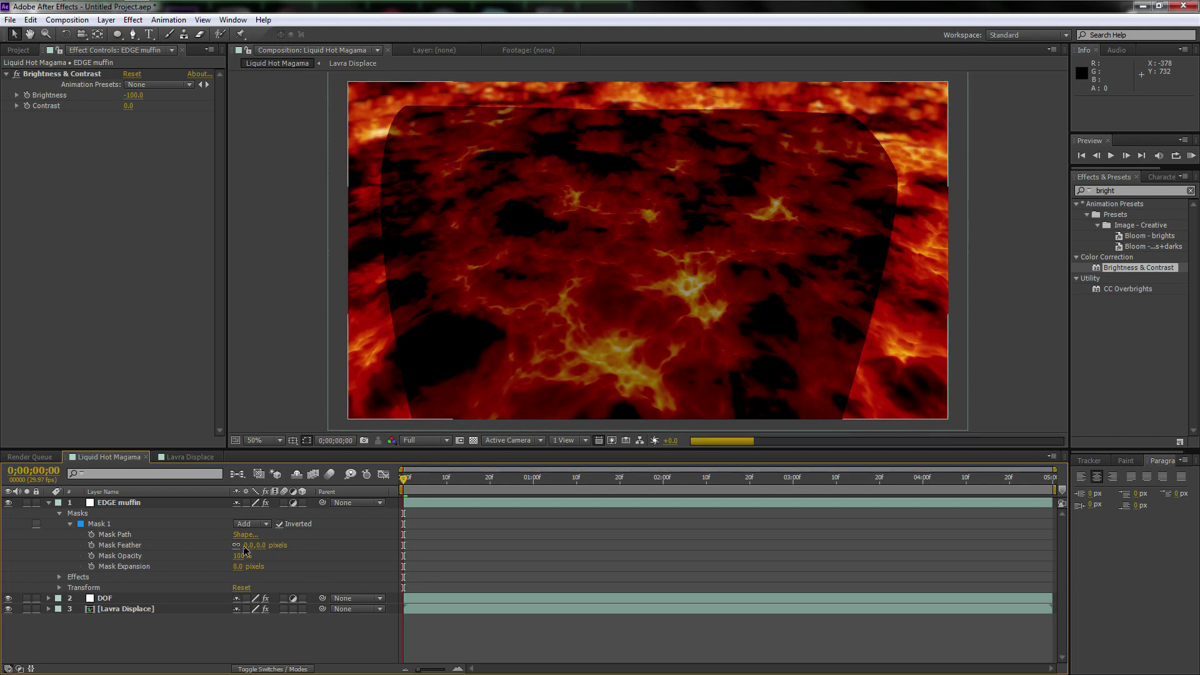
pyautogui.moveTo(248, 547); pyautogui.dragTo(313, 552)
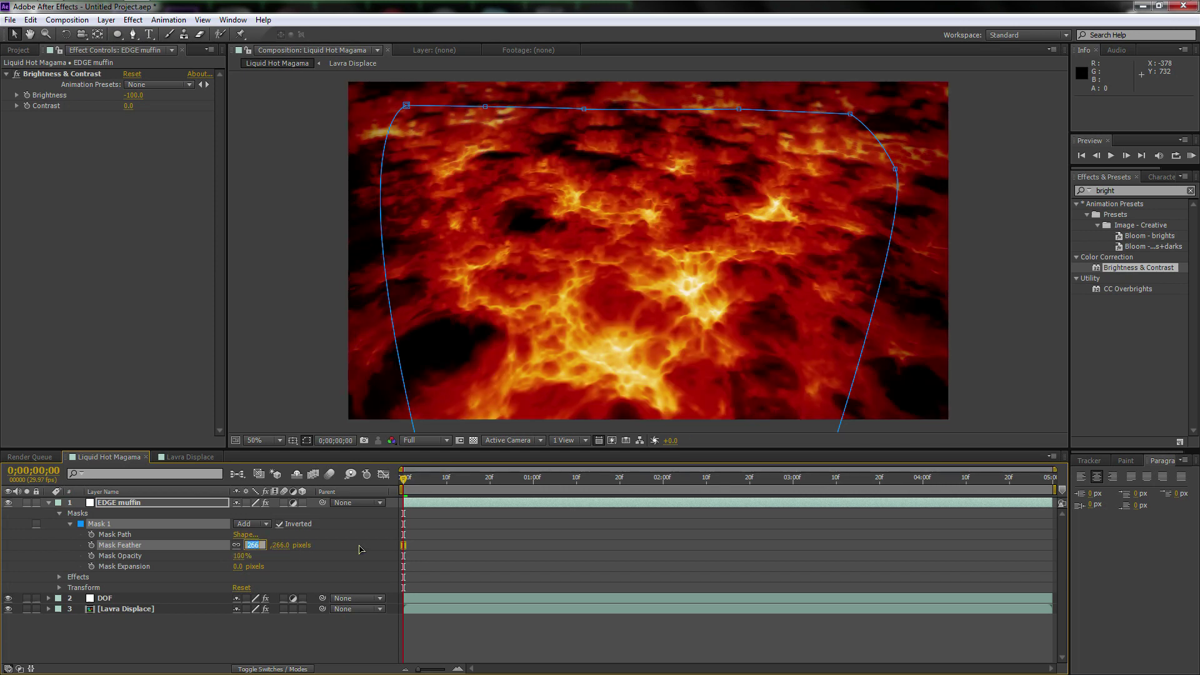
pyautogui.write('250')
pyautogui.press('Return')
pyautogui.click(898, 169)
pyautogui.moveTo(850, 114); pyautogui.dragTo(854, 114)
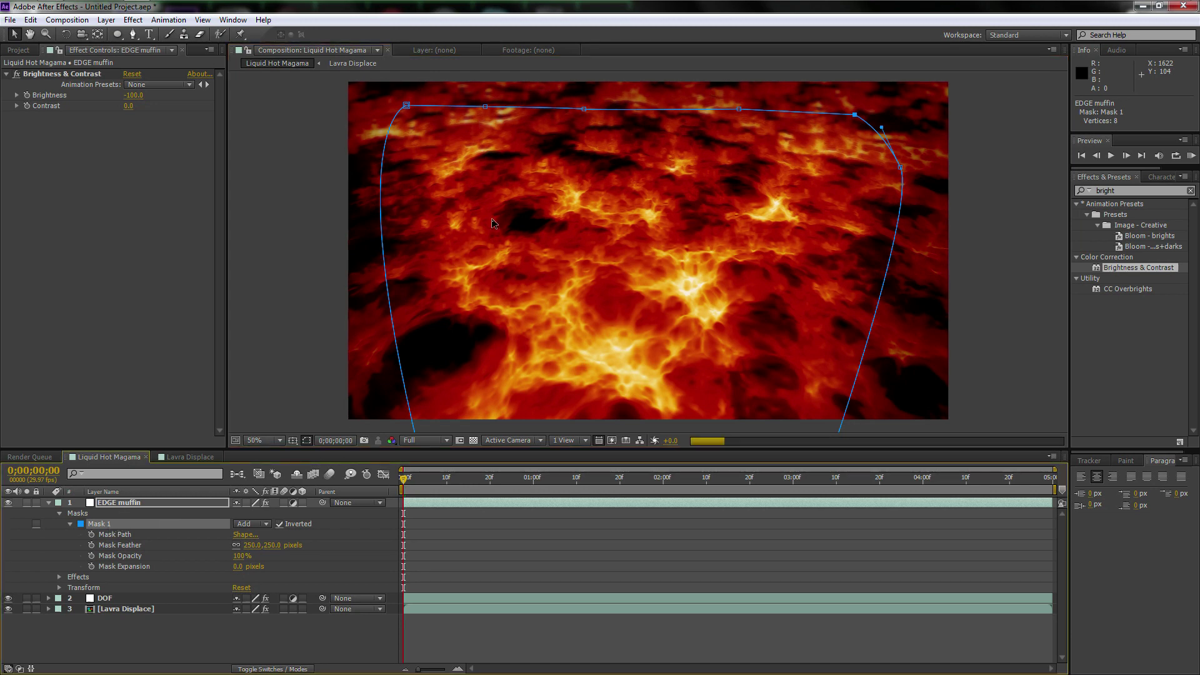
# Step: Convert the EDGE muffin mask path to a RotoBezier curve
pyautogui.rightClick(407, 107)
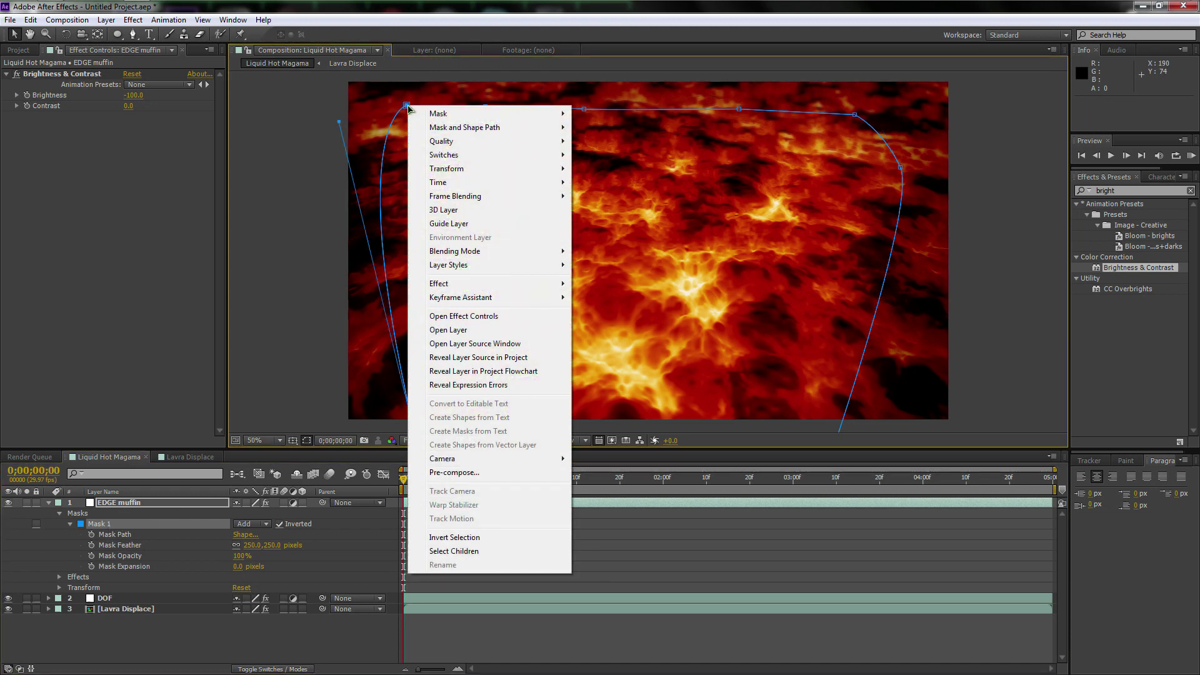
pyautogui.press('Escape')
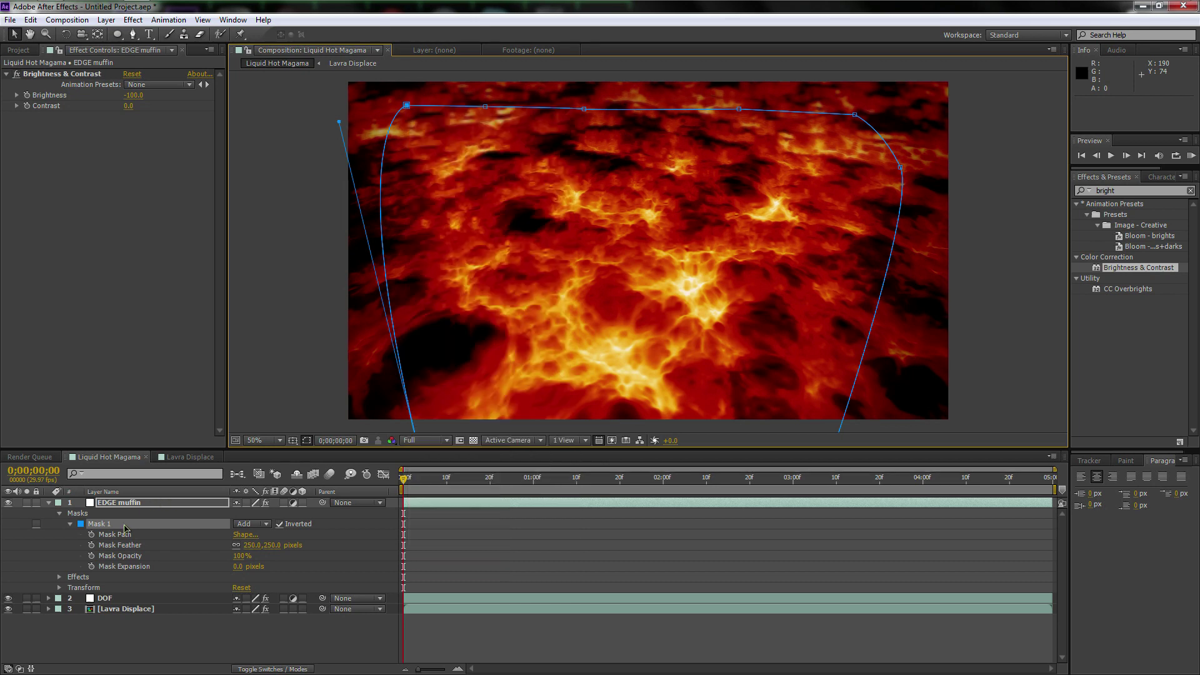
pyautogui.doubleClick(610, 110)
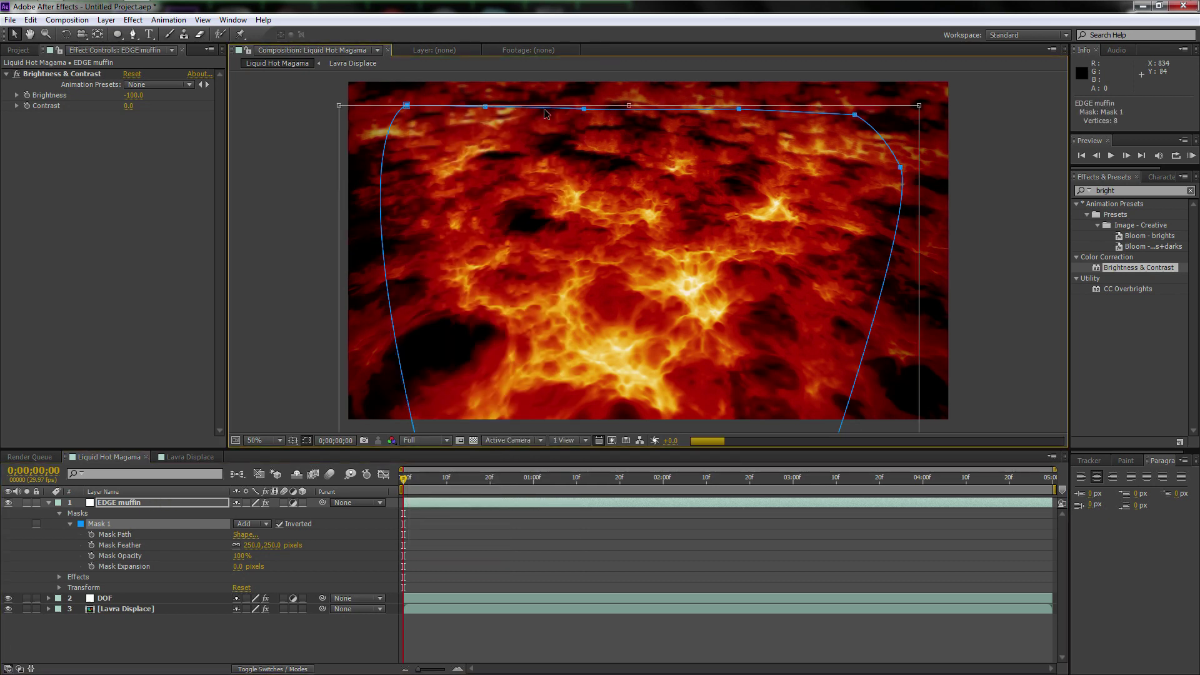
pyautogui.rightClick(391, 126)
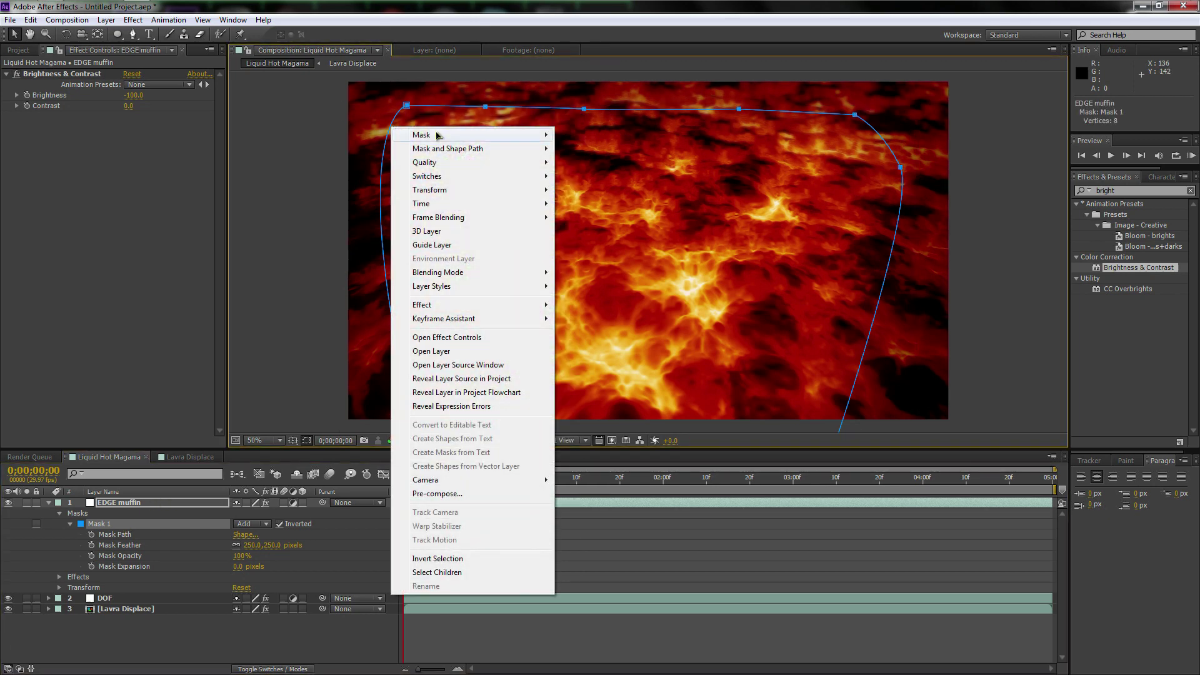
pyautogui.moveTo(464, 152)
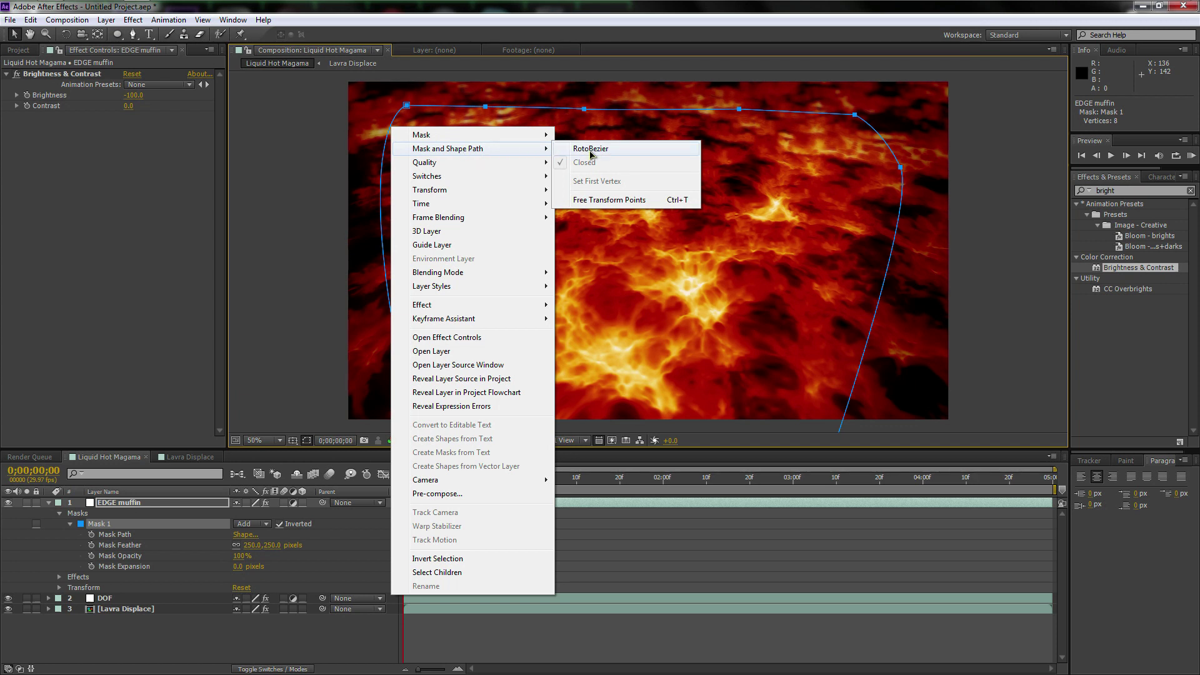
pyautogui.click(590, 150)
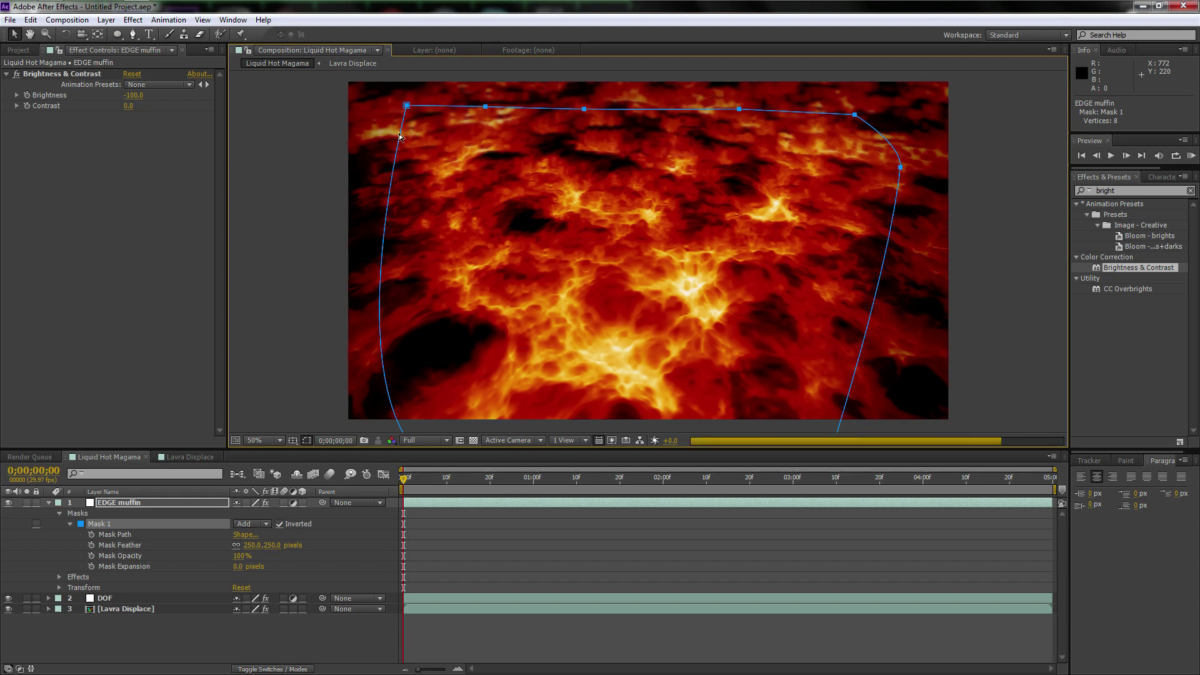
pyautogui.click(900, 174)
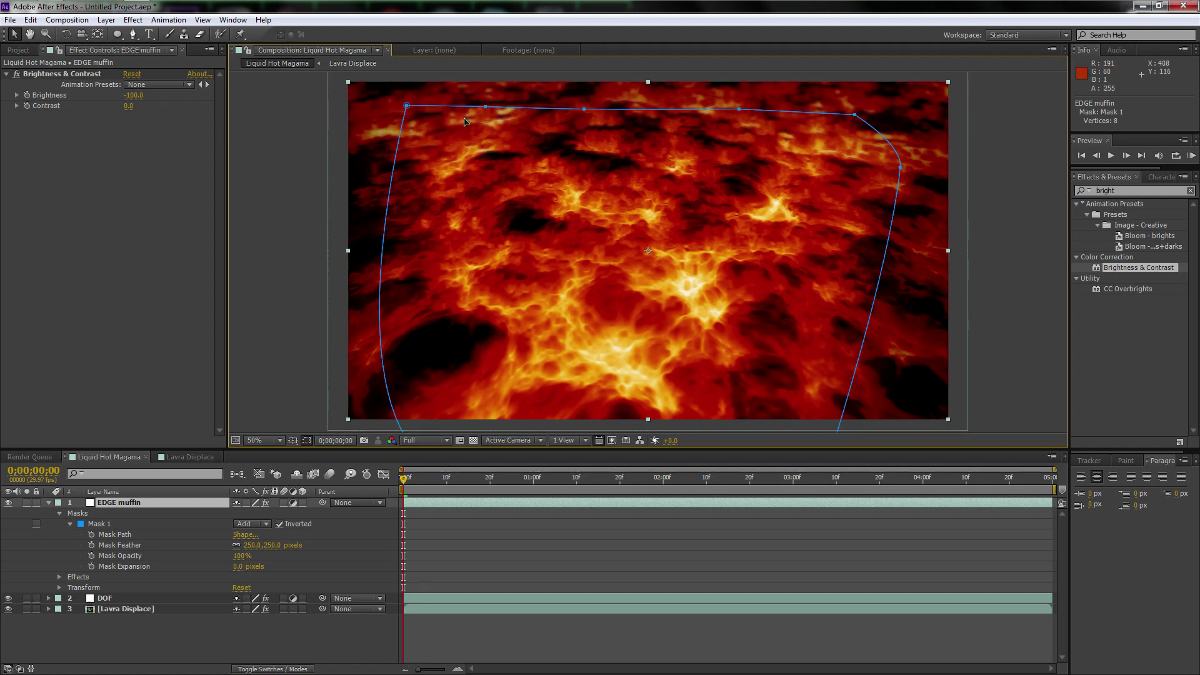
# Step: Review the finished lava at 50% zoom and collapse the EDGE muffin layer
pyautogui.click(1016, 162)
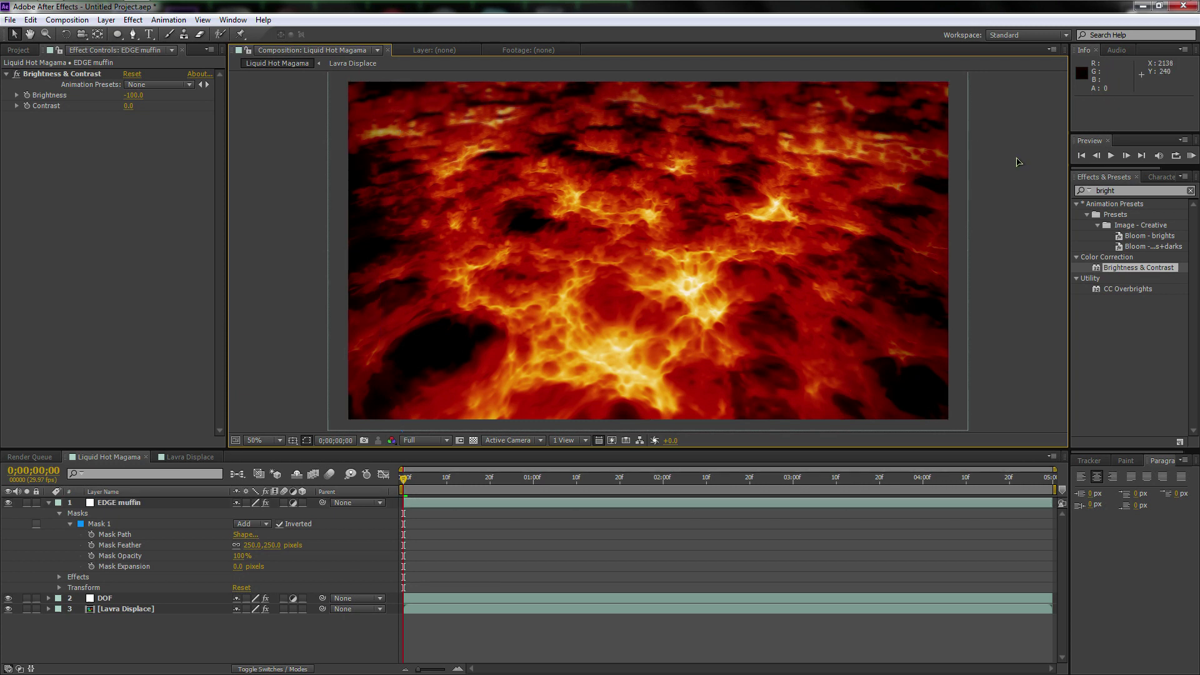
pyautogui.press(',')
pyautogui.press(',')
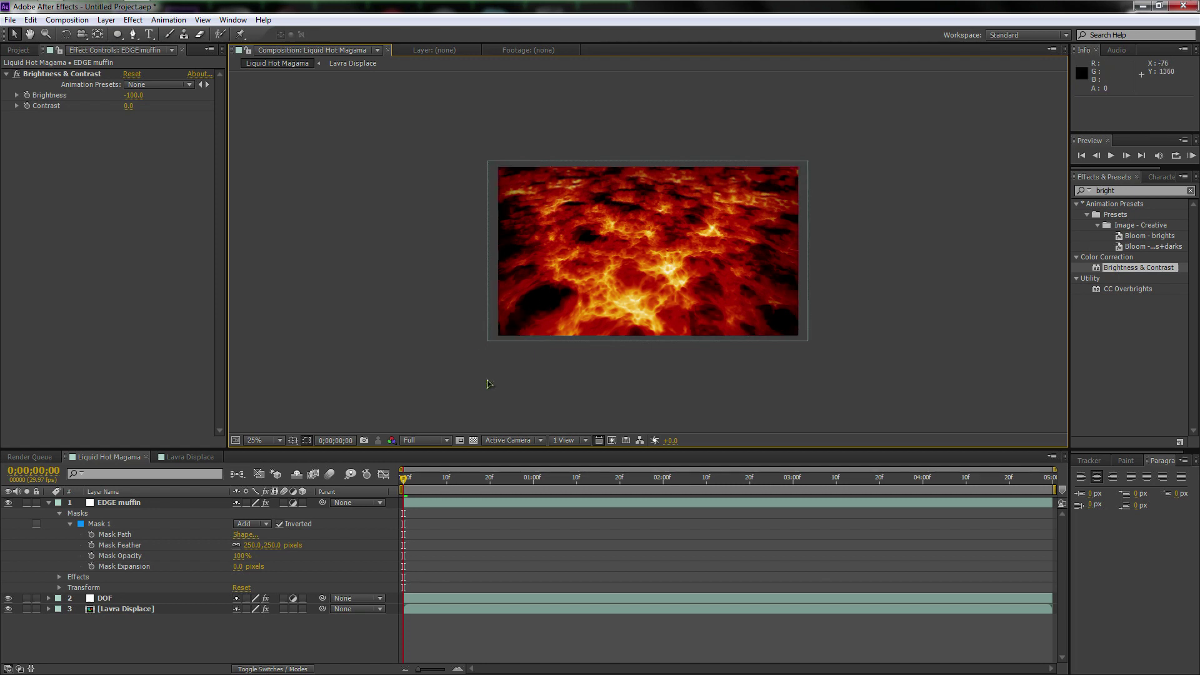
pyautogui.press('.')
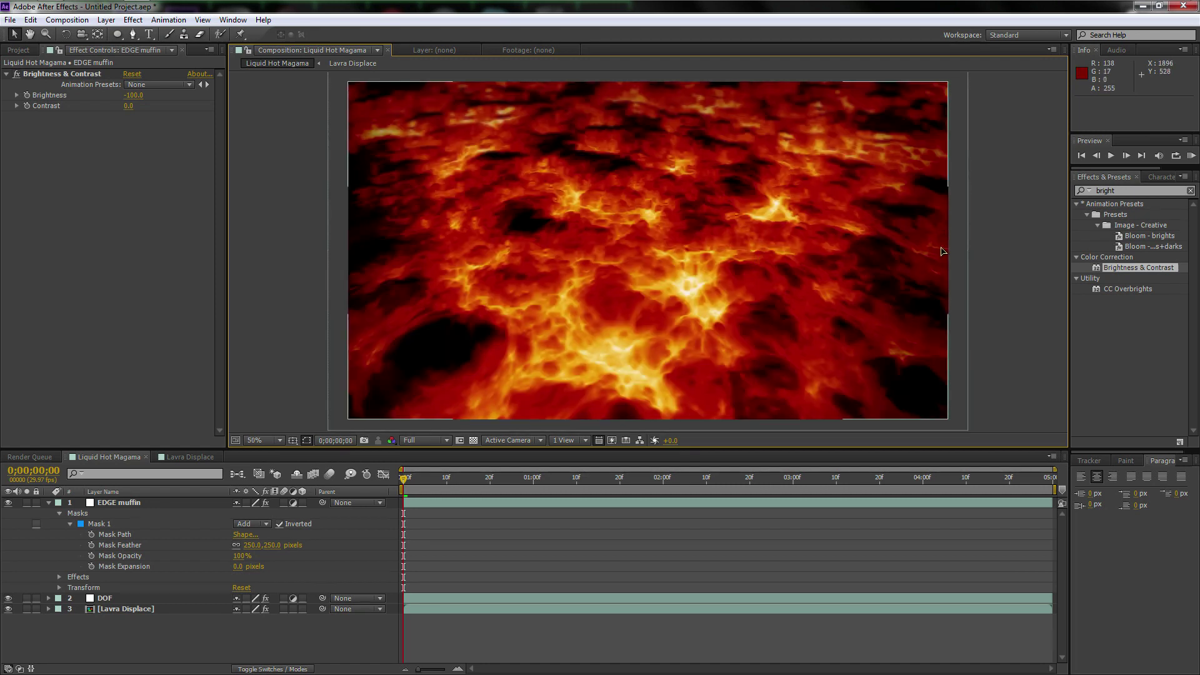
pyautogui.press('h')
pyautogui.moveTo(983, 246); pyautogui.dragTo(994, 244)
pyautogui.press('v')
pyautogui.click(49, 503)
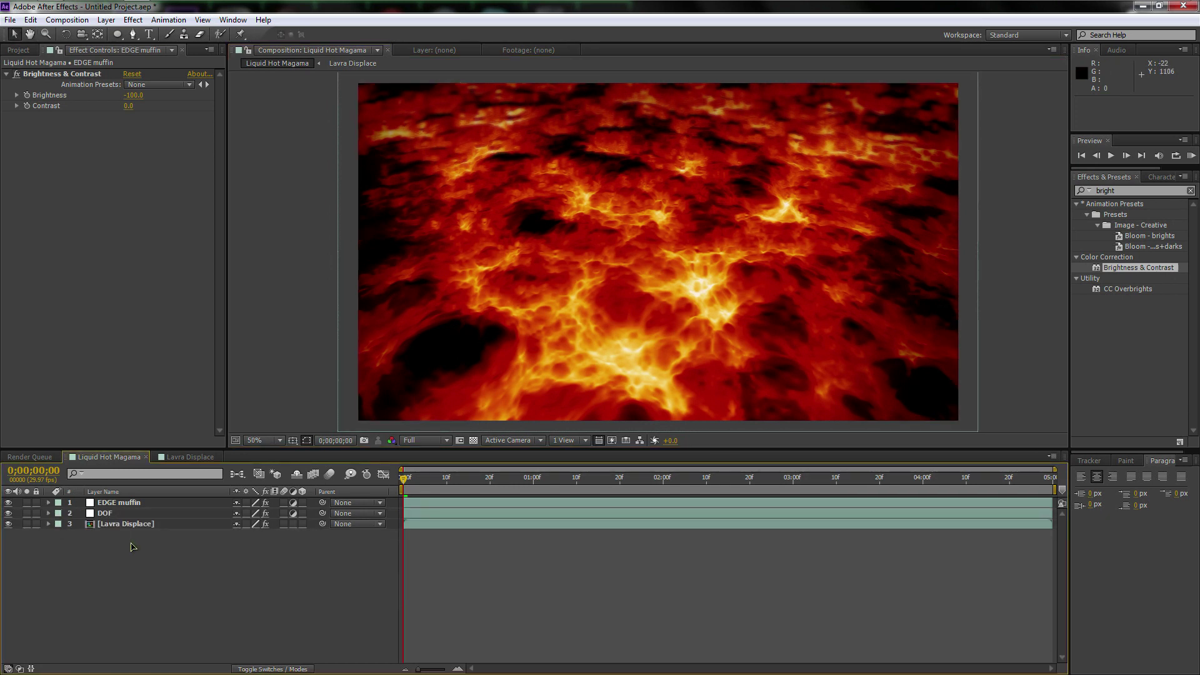
# Step: Add Liquid Hot Magama to the Render Queue with Windows Media as the output format
pyautogui.hotkey('ctrl', 'm')
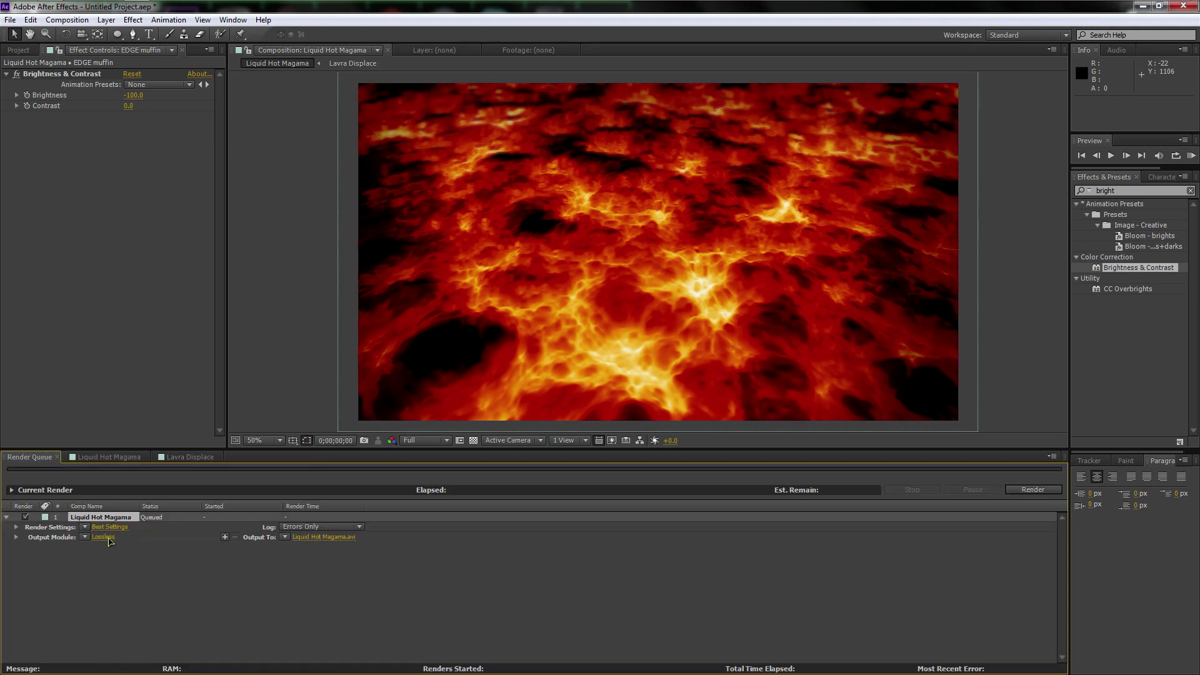
pyautogui.click(111, 537)
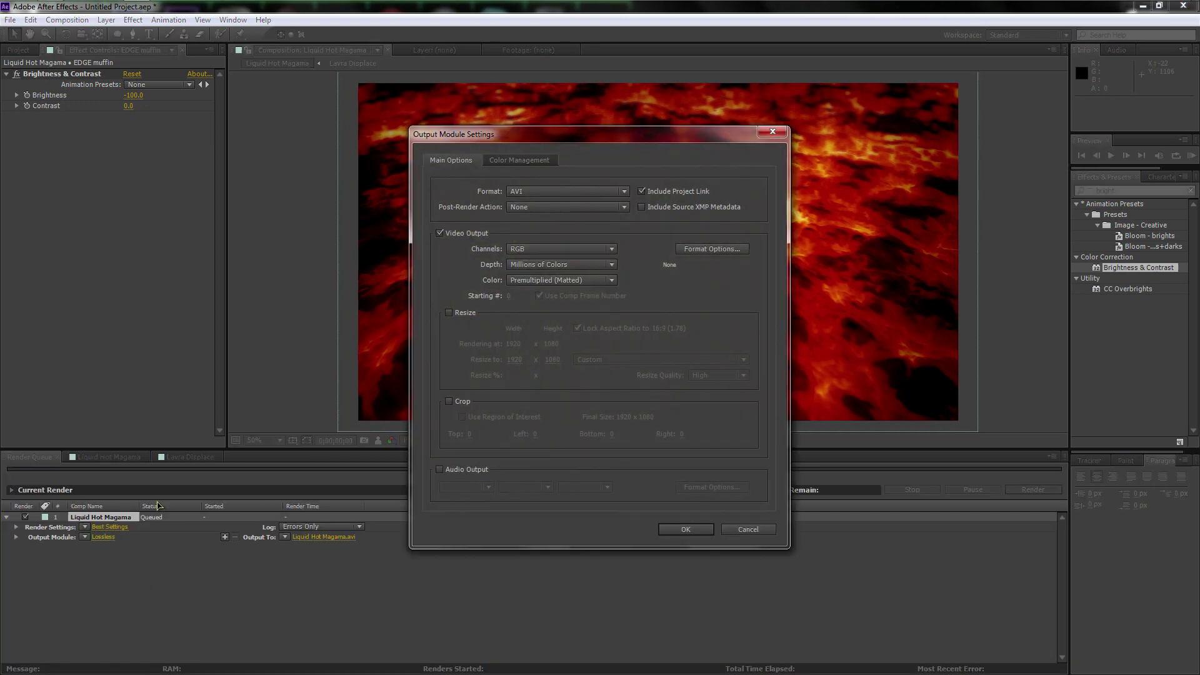
pyautogui.click(558, 192)
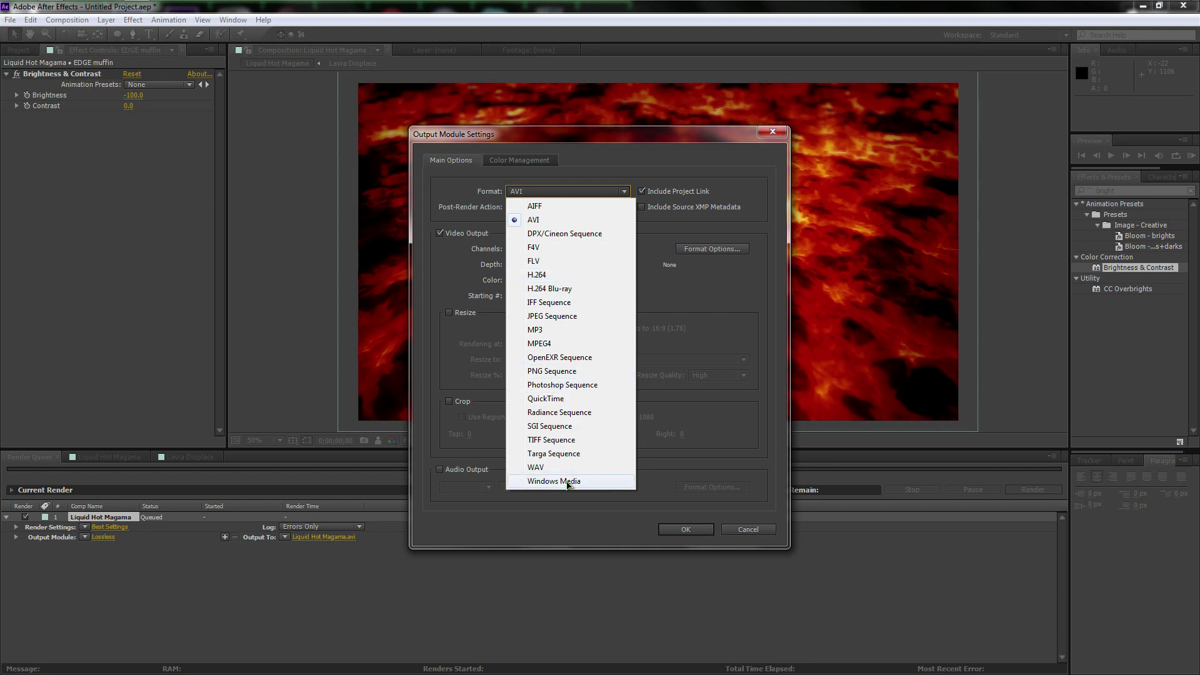
pyautogui.click(563, 481)
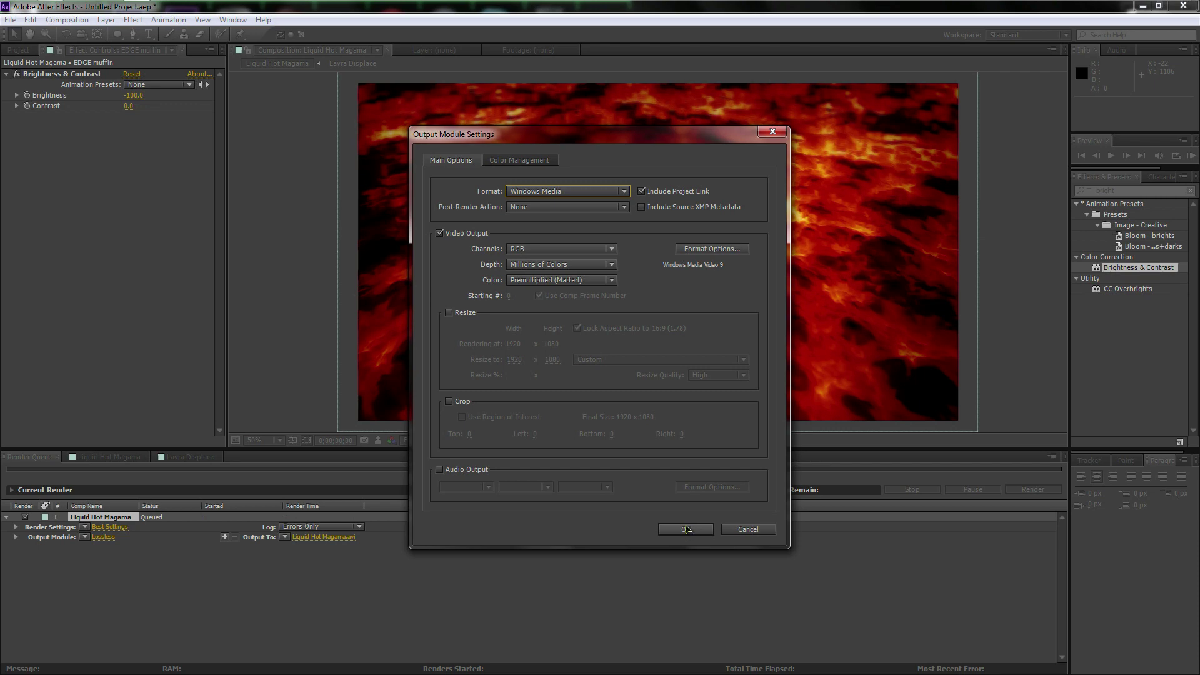
pyautogui.click(685, 530)
# Step: Name the output file 'Liquid Hot Magama Ex.wmv'
pyautogui.click(312, 539)
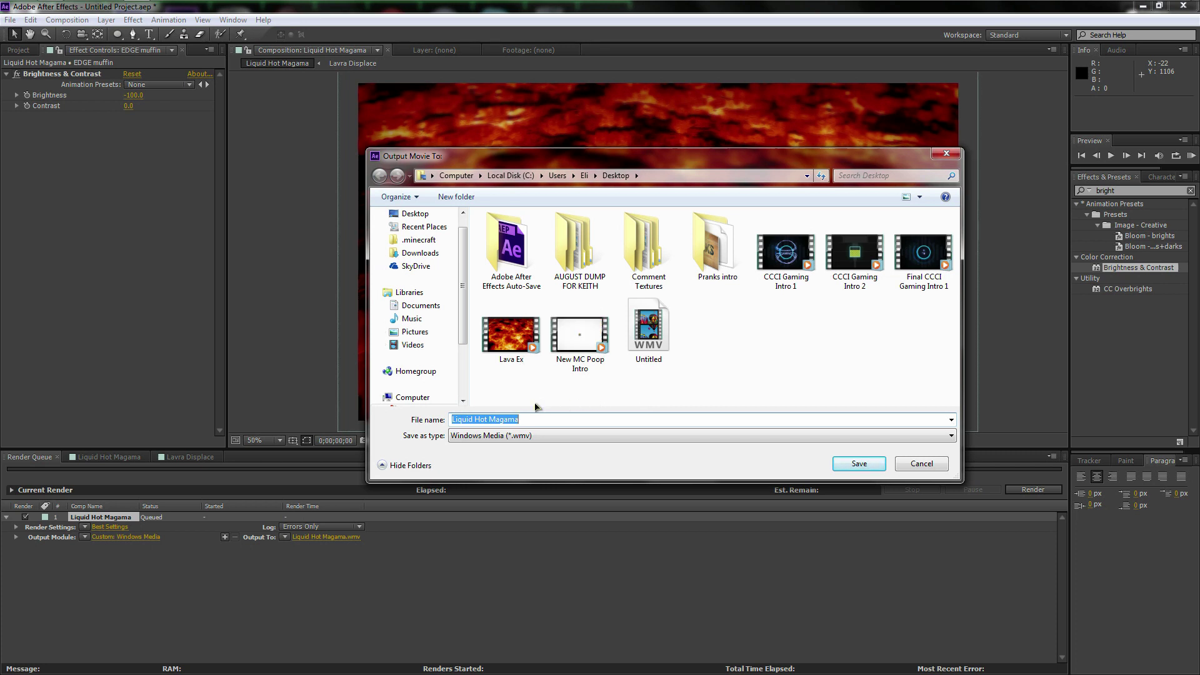
pyautogui.click(558, 420)
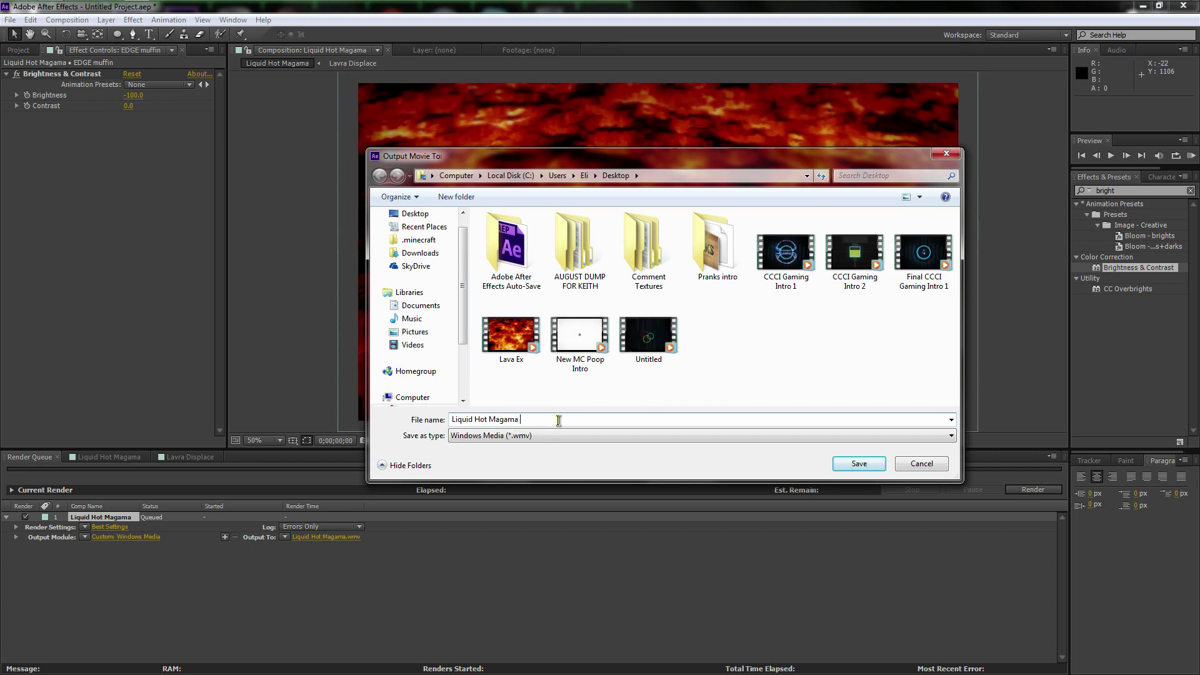
pyautogui.write('Ex')
pyautogui.press('Return')
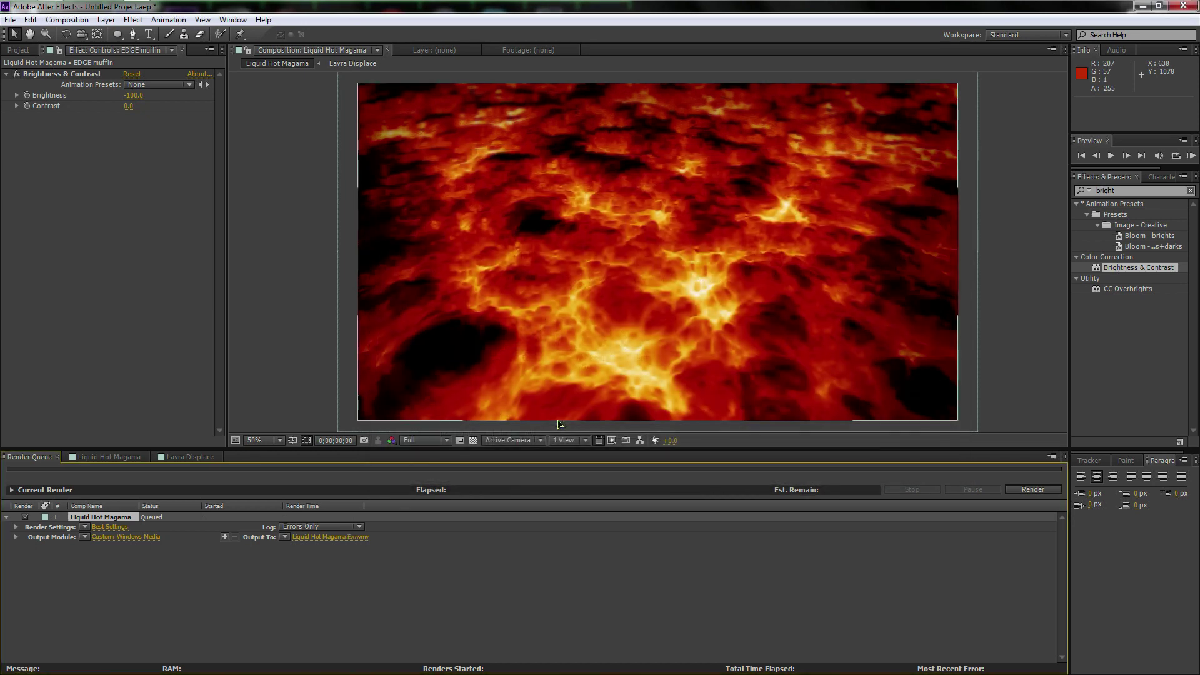
# Step: Start the render of Liquid Hot Magama to Liquid Hot Magama Ex.wmv
pyautogui.click(1019, 491)
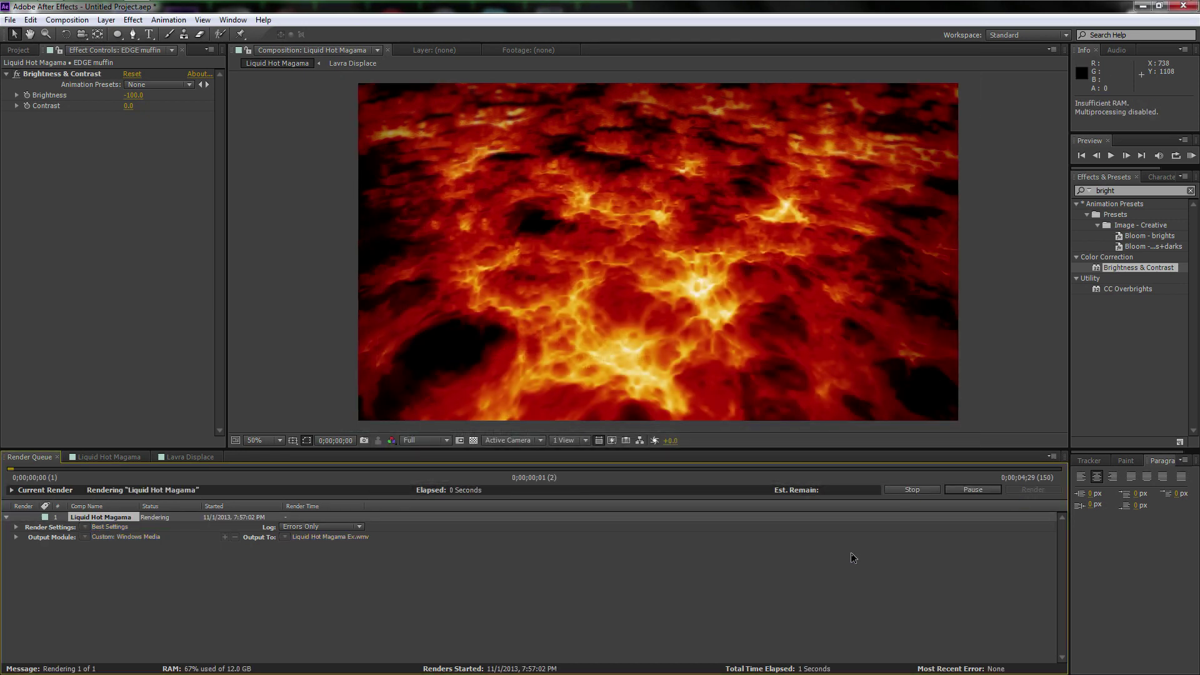